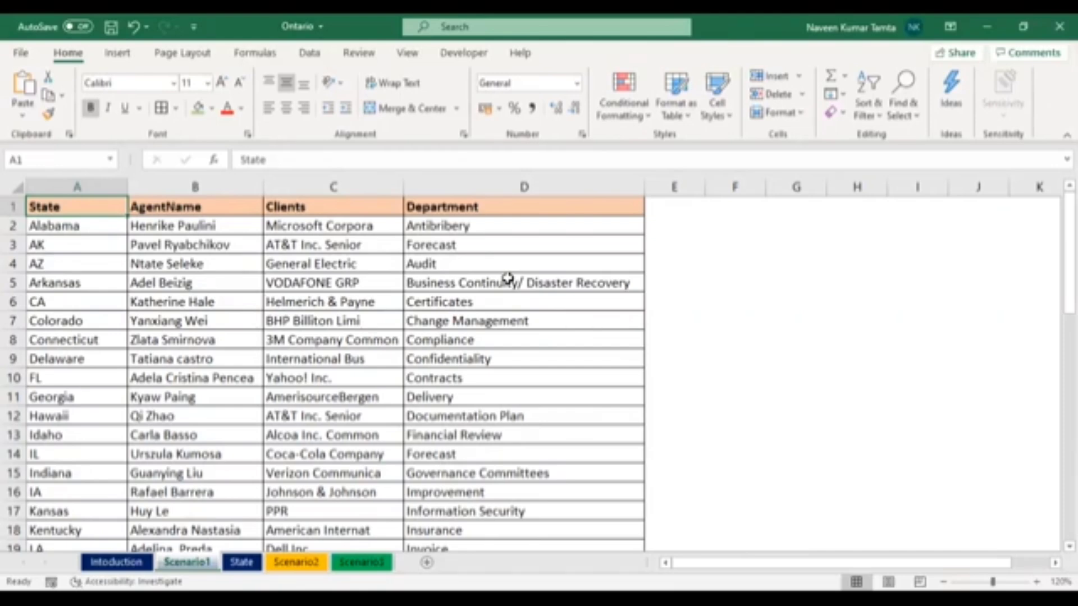
# Examine how the states are written down the State column of the Scenario1 sheet
pyautogui.press('Down')
pyautogui.press('Down')
pyautogui.press('Down')
pyautogui.press('Down')
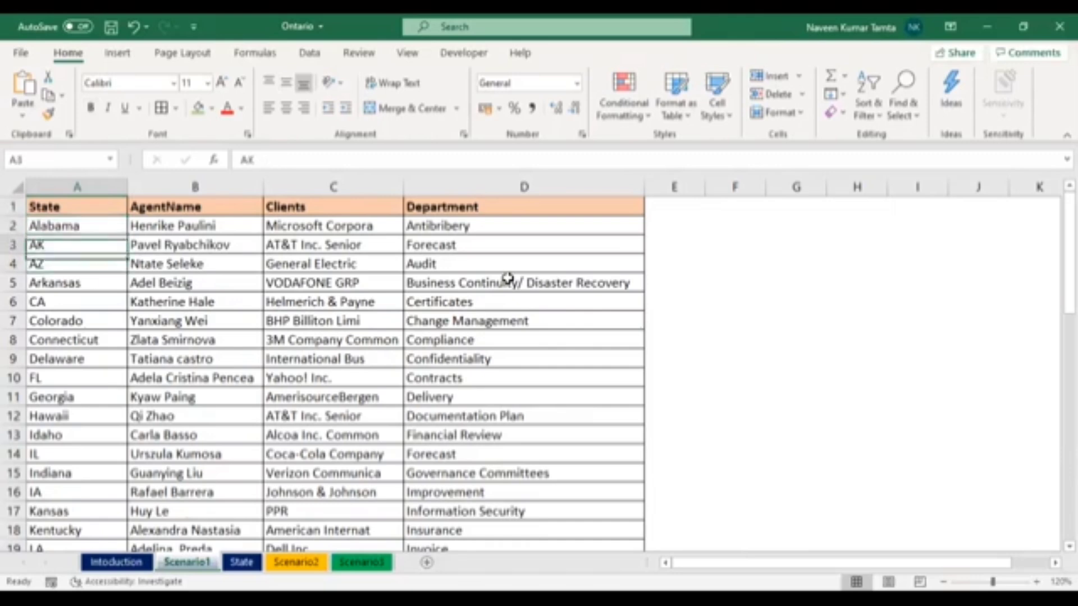
pyautogui.press('Down')
pyautogui.press('Down')
pyautogui.press('Down')
pyautogui.press('Down')
pyautogui.press('Down')
pyautogui.press('Down')
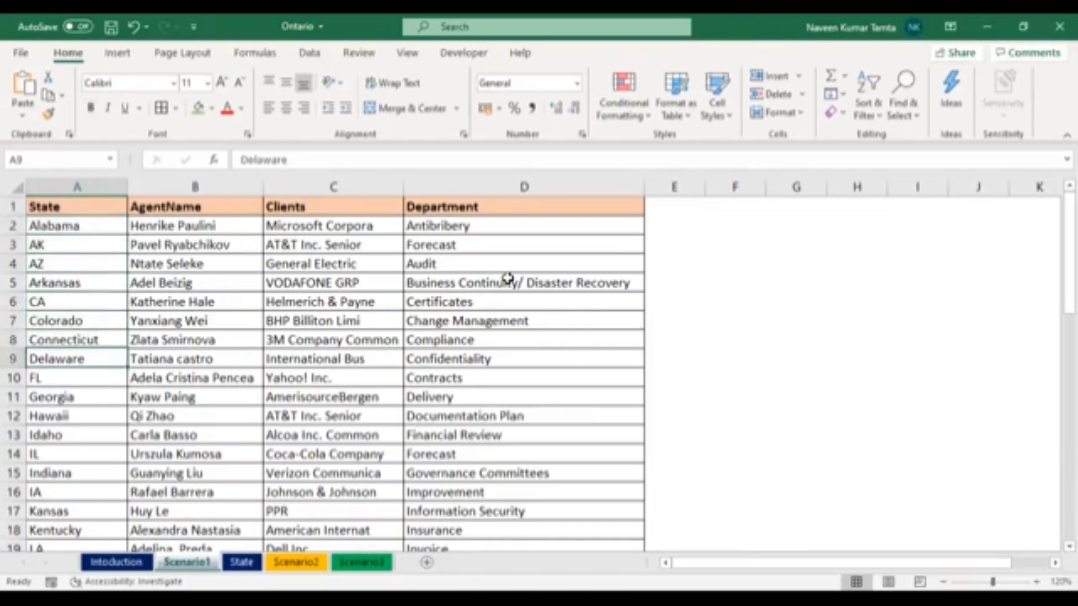
pyautogui.press('Down')
pyautogui.press('Down')
pyautogui.press('Down')
pyautogui.press('Up')
pyautogui.press('Up')
pyautogui.press('Up')
pyautogui.press('Up')
pyautogui.press('Up')
pyautogui.press('Up')
pyautogui.press('Up')
pyautogui.press('Up')
pyautogui.press('Up')
pyautogui.press('Up')
pyautogui.press('Up')
pyautogui.press('Up')
pyautogui.press('Up')
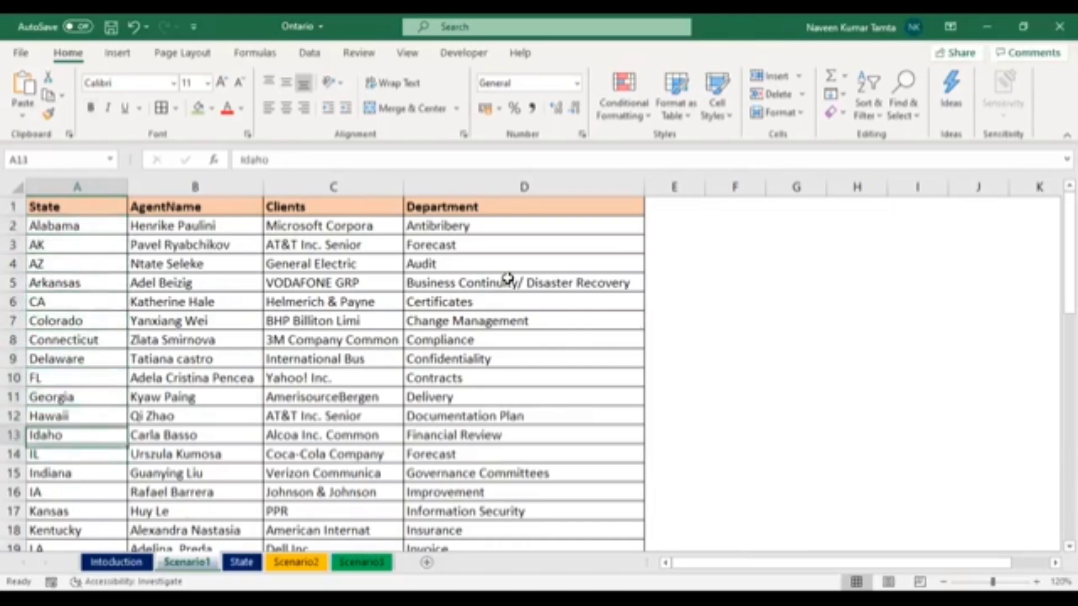
# Examine the column headings and compare the first few State entries, including AK and AZ
pyautogui.press('Right')
pyautogui.press('Right')
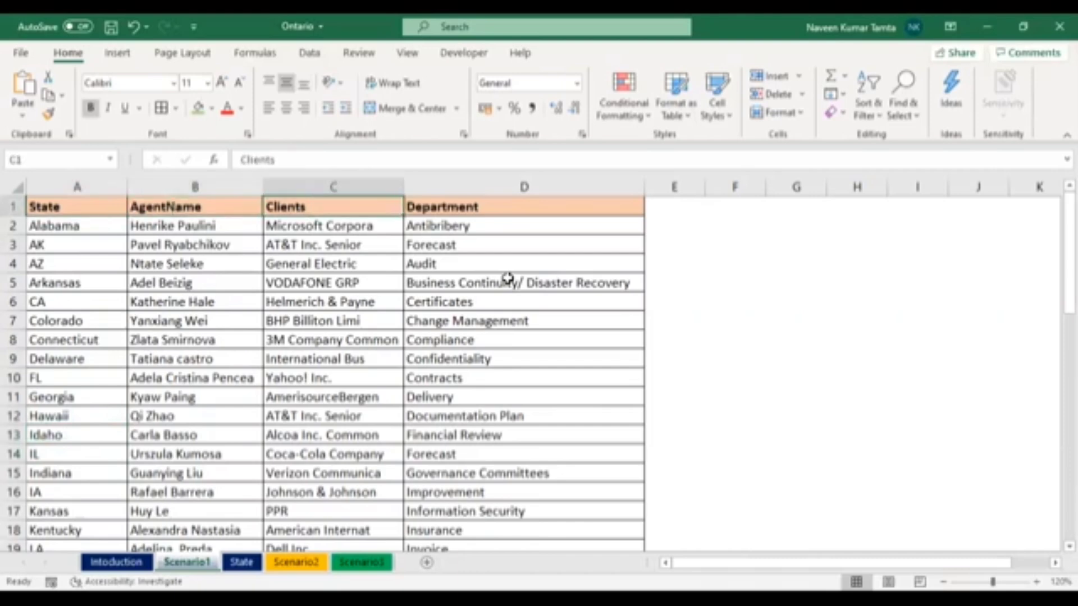
pyautogui.press('Left')
pyautogui.press('Left')
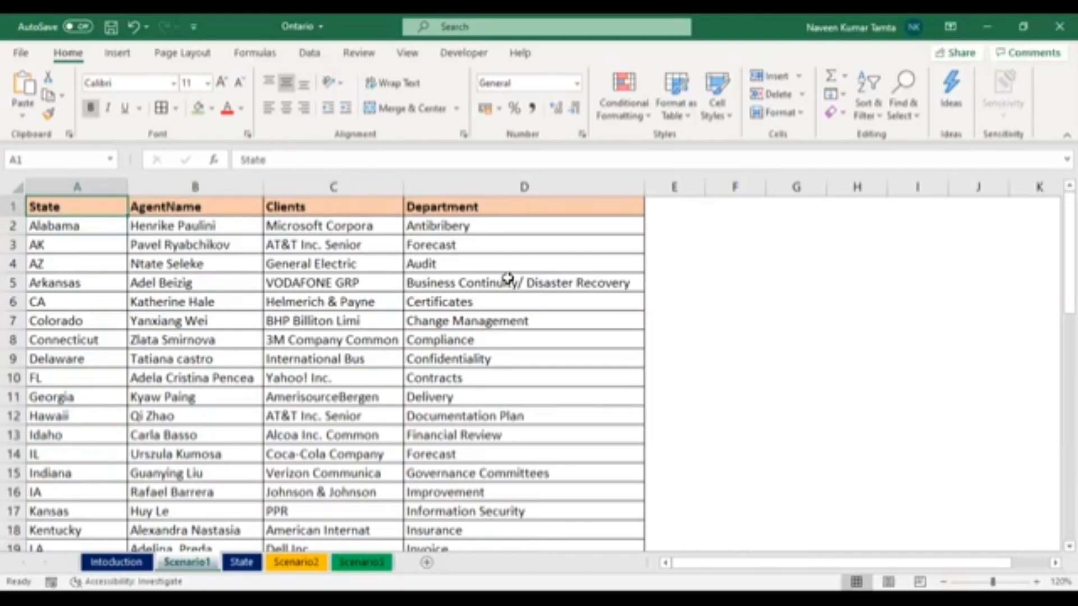
pyautogui.press('Down')
pyautogui.press('Down')
pyautogui.press('Up')
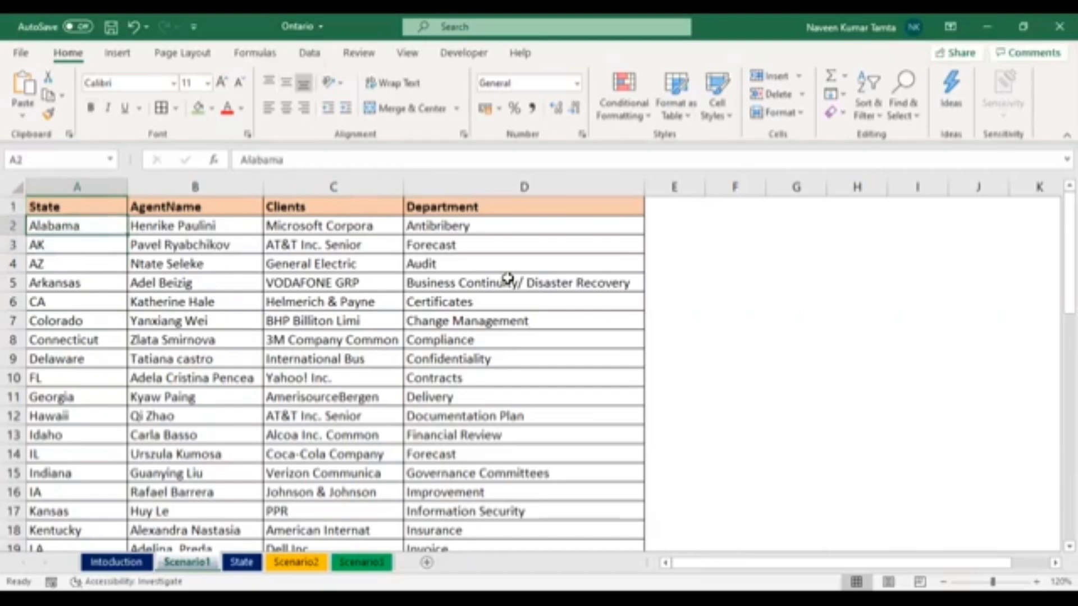
pyautogui.press('Down')
pyautogui.hotkey('shift', 'Down')
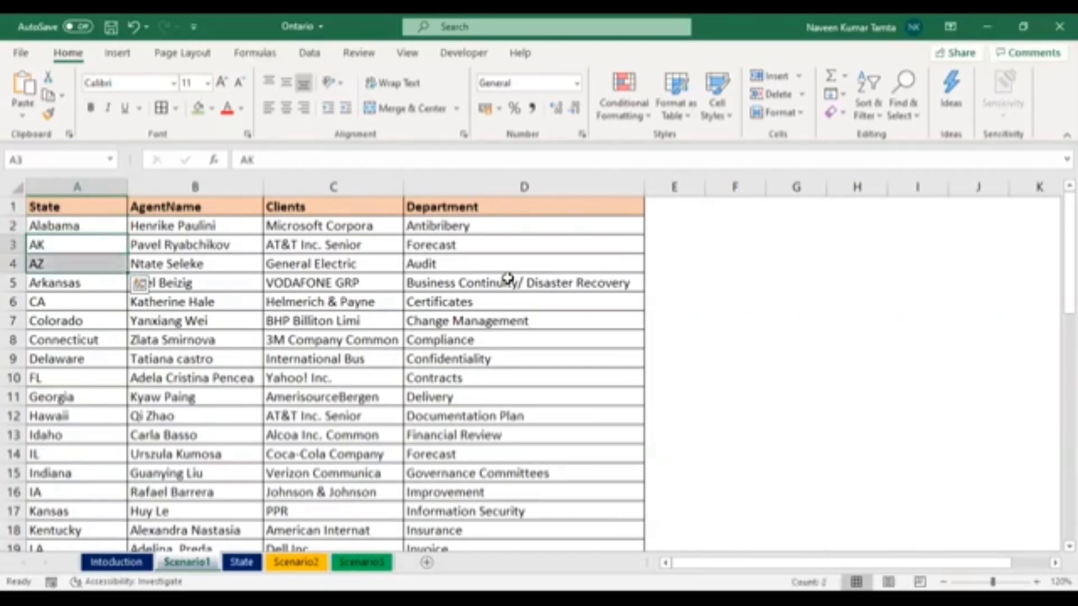
pyautogui.press('Down')
pyautogui.press('Down')
pyautogui.press('Down')
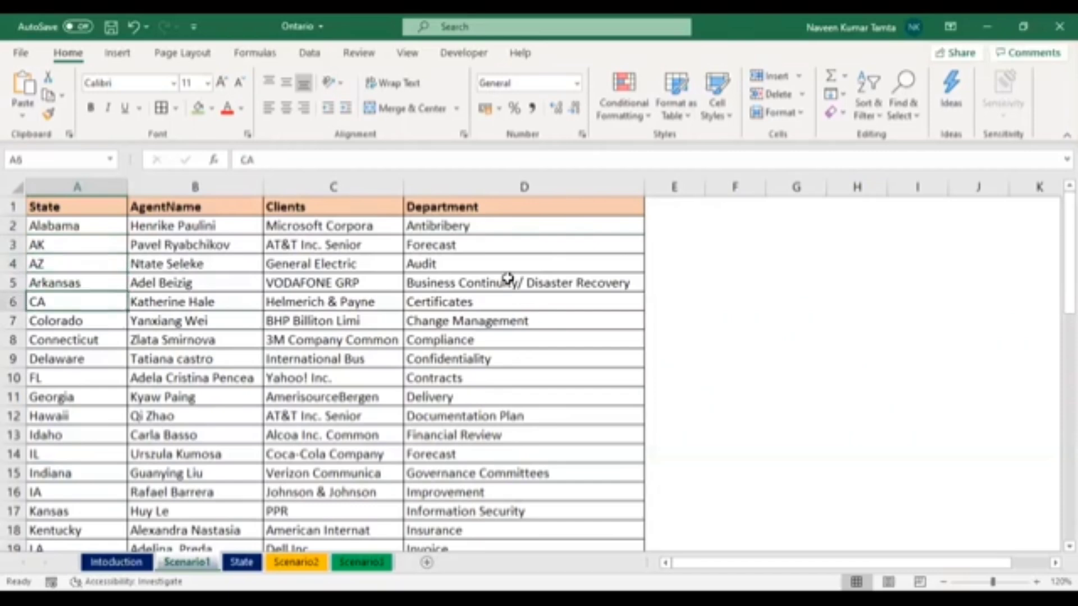
pyautogui.press('Up')
pyautogui.press('Up')
pyautogui.press('Up')
pyautogui.press('Up')
pyautogui.press('Up')
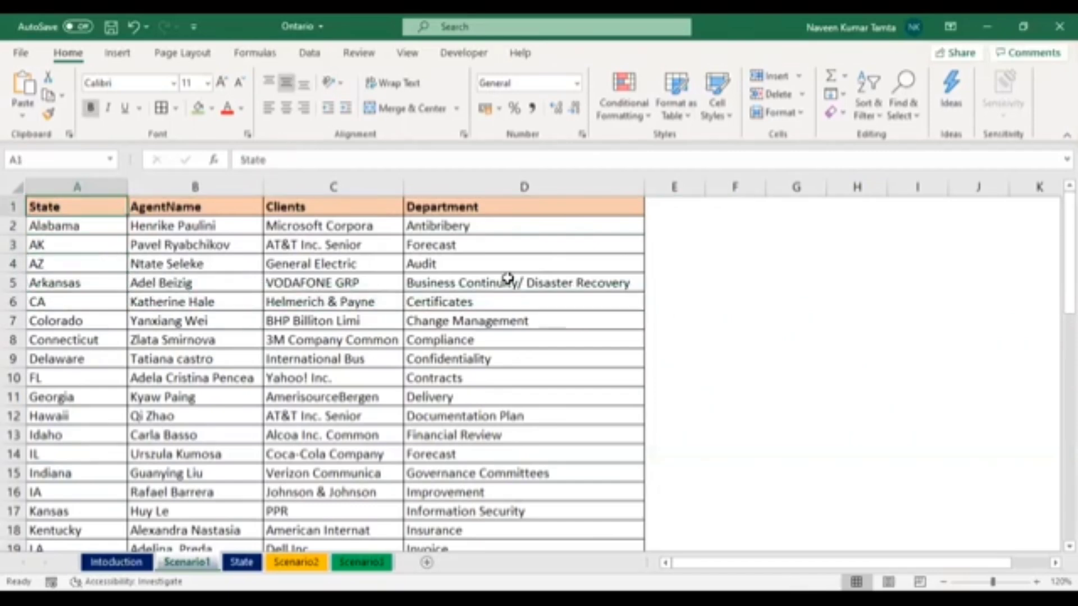
# Check the Scenario1 header row, and examine the Abbrv. and State columns on the State sheet
pyautogui.hotkey('shift', 'Right')
pyautogui.hotkey('shift', 'Right')
pyautogui.hotkey('shift', 'Right')
pyautogui.hotkey('ctrl', 'shift', 'Left')
pyautogui.hotkey('ctrl', 'pagedown')
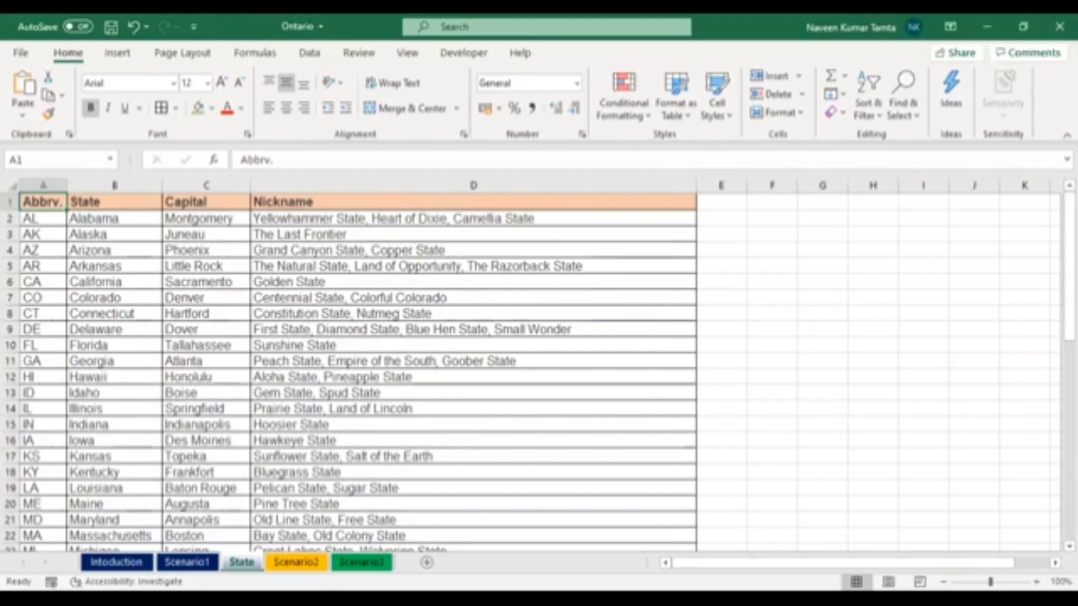
pyautogui.press('Down')
pyautogui.press('Up')
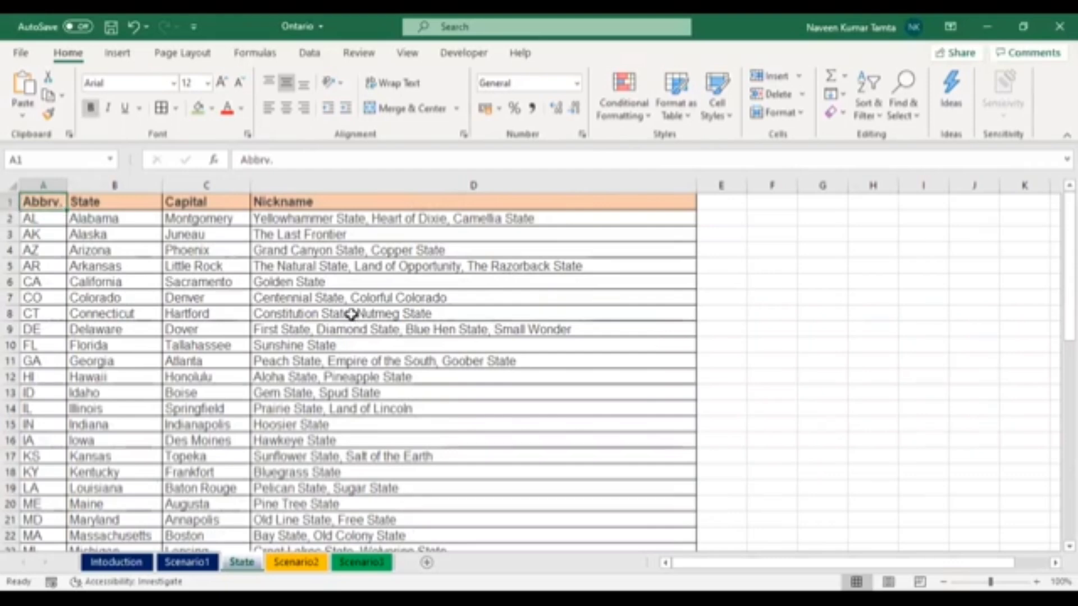
pyautogui.hotkey('ctrl', 'space')
pyautogui.press('Up')
pyautogui.press('Right')
pyautogui.press('Left')
pyautogui.press('Down')
pyautogui.press('Right')
pyautogui.press('Up')
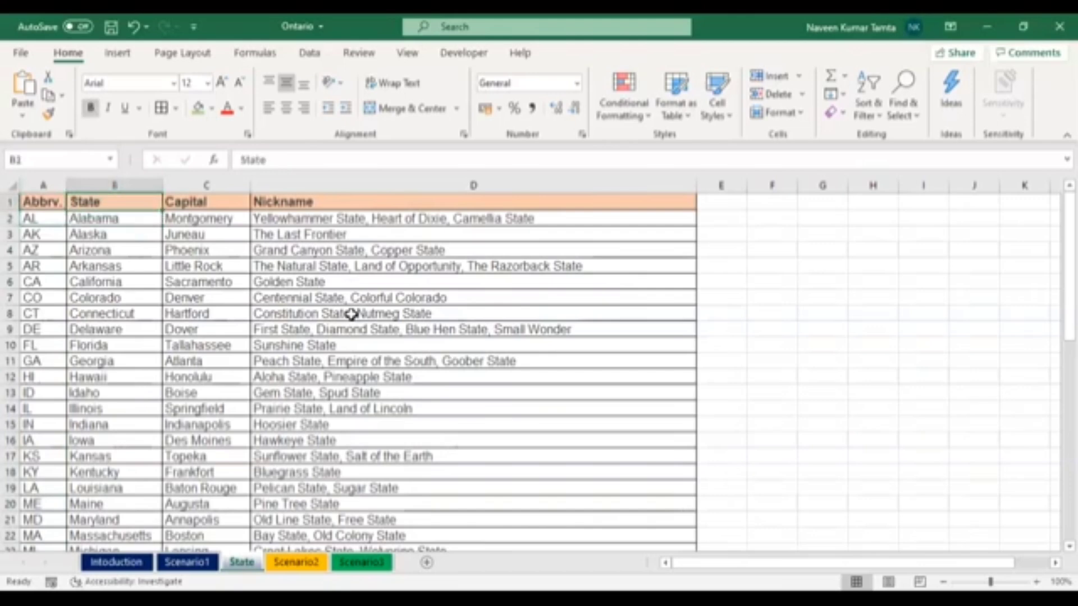
pyautogui.hotkey('ctrl', 'space')
pyautogui.press('Down')
pyautogui.press('Left')
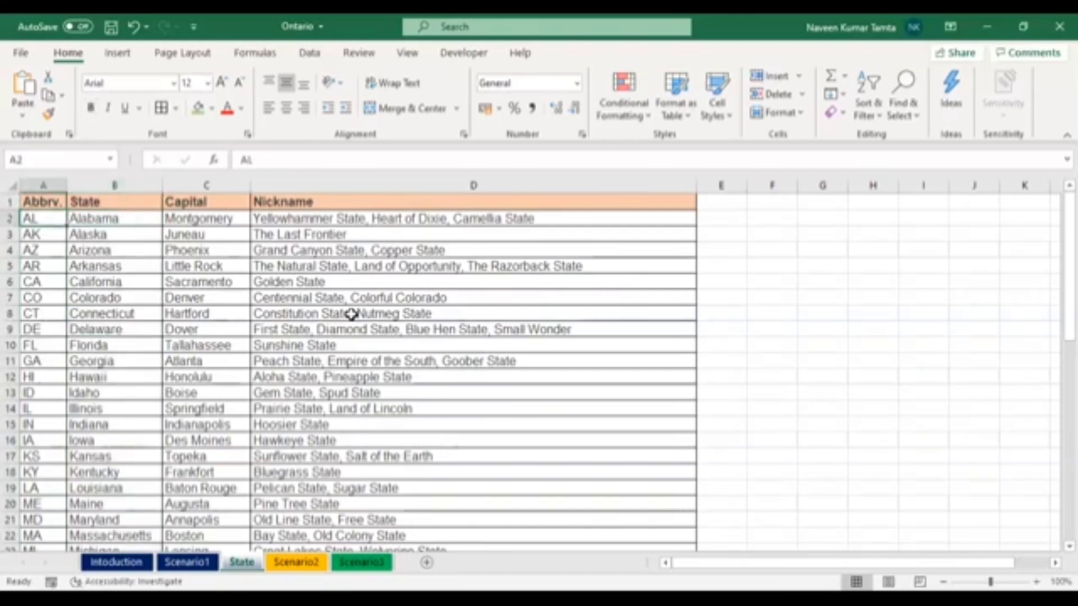
# Return to the Scenario1 sheet and review its first State entries and the header row
pyautogui.hotkey('ctrl', 'pageup')
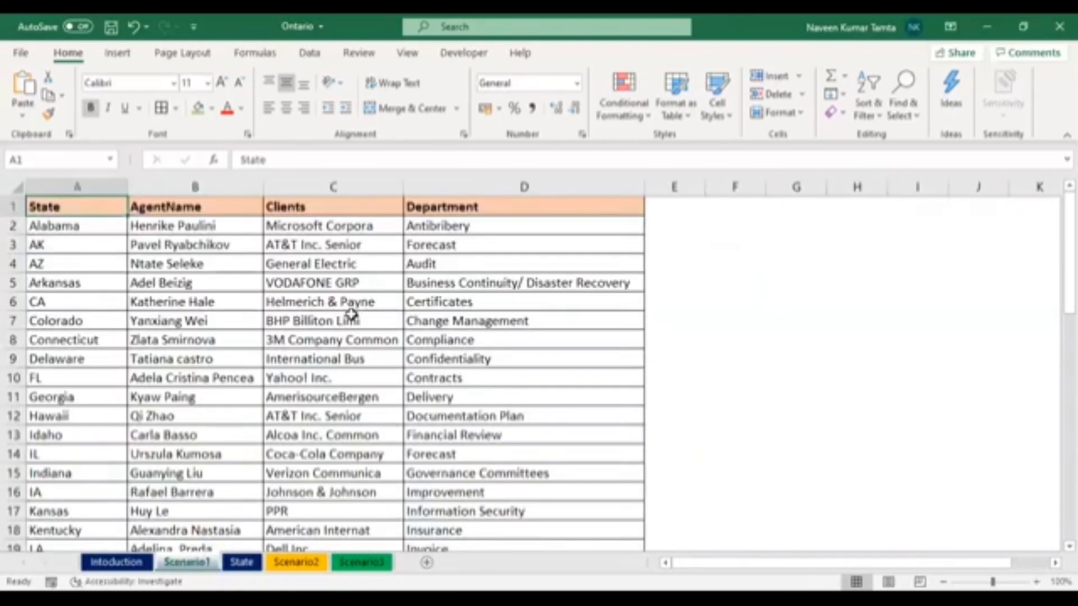
pyautogui.press('Down')
pyautogui.press('Down')
pyautogui.press('Down')
pyautogui.press('Up')
pyautogui.press('Up')
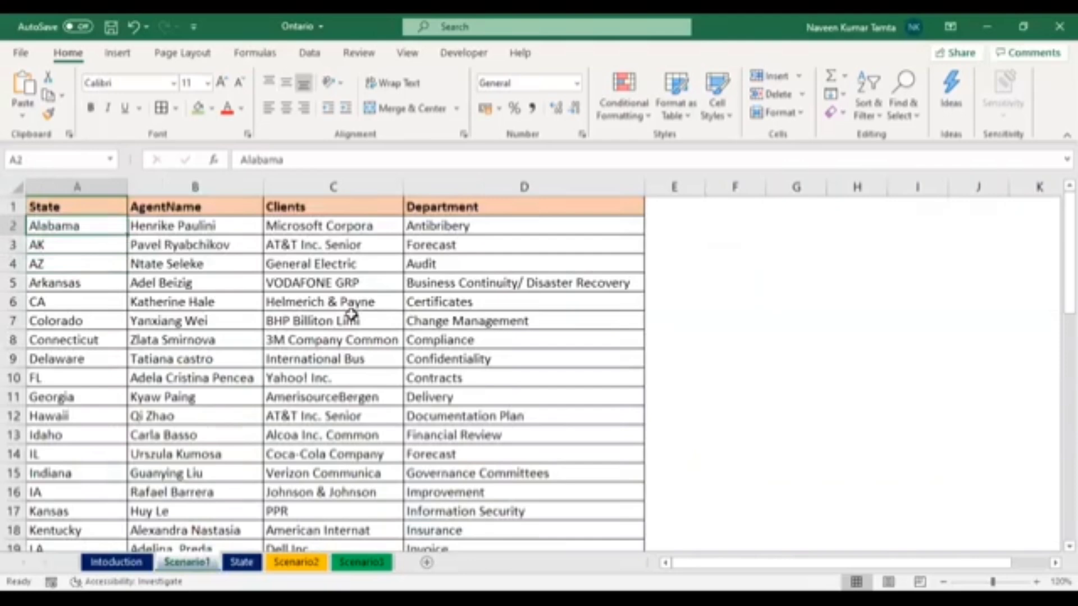
pyautogui.press('Up')
pyautogui.hotkey('ctrl', 'shift', 'Right')
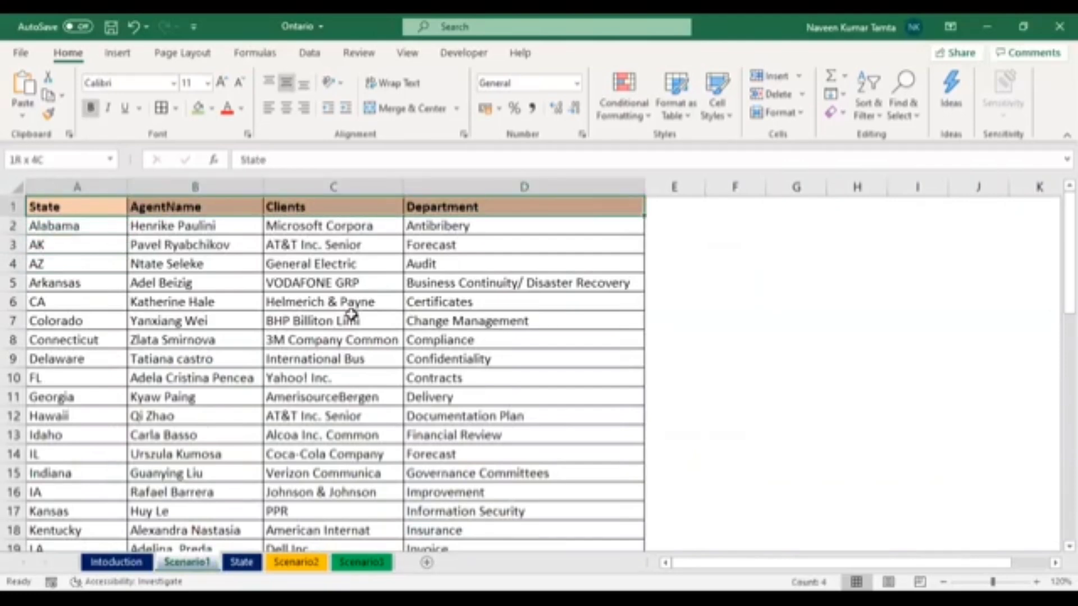
pyautogui.hotkey('ctrl', 'shift', 'Left')
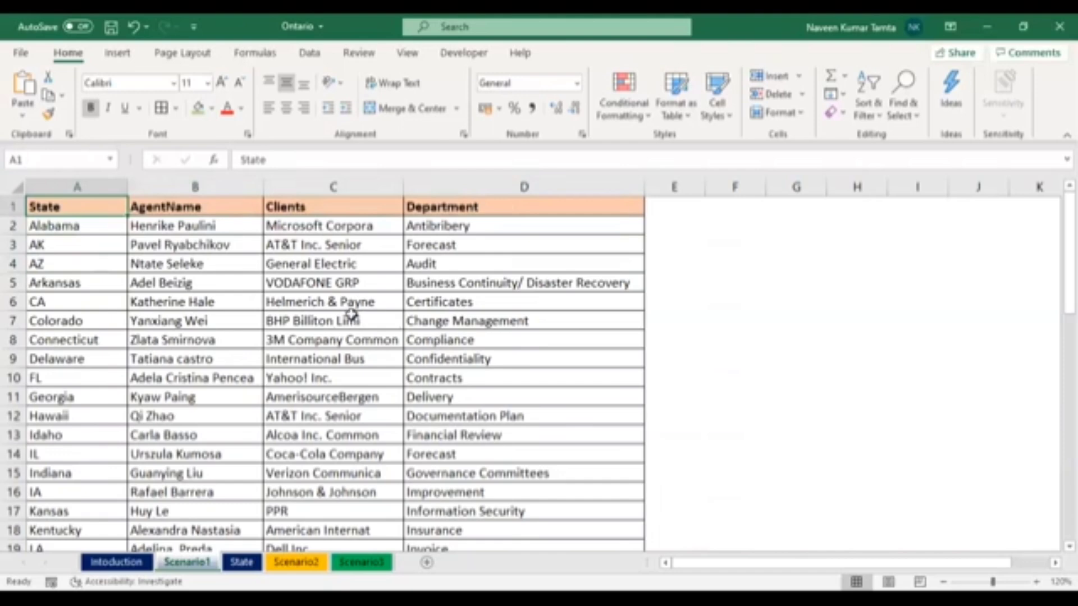
# Add filters to the Scenario1 header row and deselect all values in the State filter list
pyautogui.hotkey('ctrl', 'shift', 'l')
pyautogui.hotkey('alt', 'Down')
pyautogui.press('Down')
pyautogui.press('Down')
pyautogui.press('Down')
pyautogui.press('Down')
pyautogui.press('Down')
pyautogui.press('Down')
pyautogui.press('space')
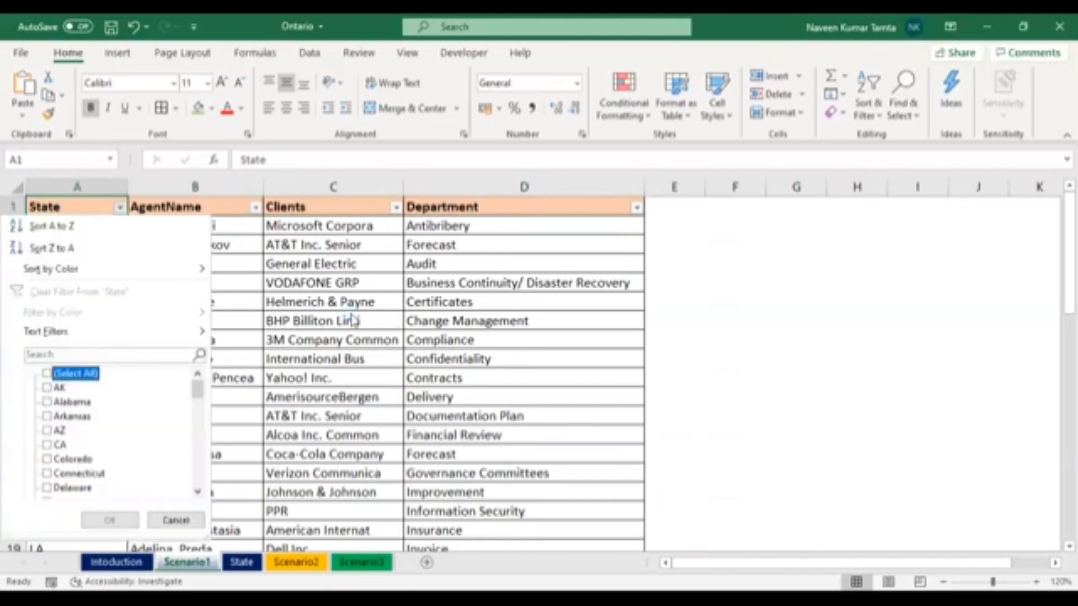
# Include AK, AZ, CA and FL in the State column filter
pyautogui.press('Down')
pyautogui.press('space')
pyautogui.press('Down')
pyautogui.press('Down')
pyautogui.press('Down')
pyautogui.press('space')
pyautogui.press('Down')
pyautogui.press('space')
pyautogui.press('Down')
pyautogui.press('Down')
pyautogui.press('Down')
pyautogui.press('Down')
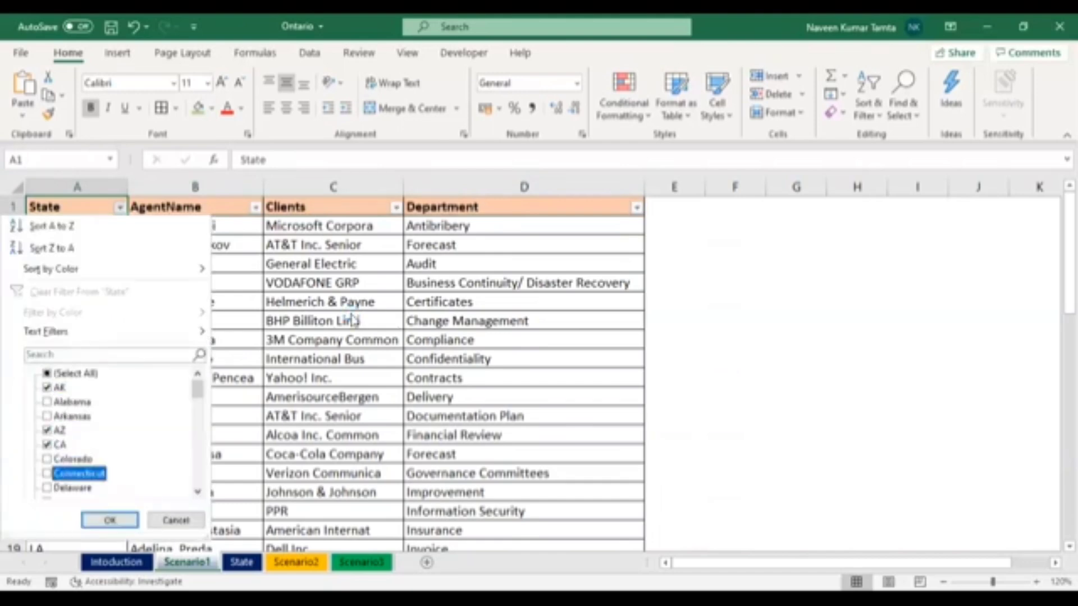
pyautogui.press('space')
# Add IA and IL to the values included in the State column filter
pyautogui.press('Down')
pyautogui.press('Down')
pyautogui.press('Down')
pyautogui.press('Down')
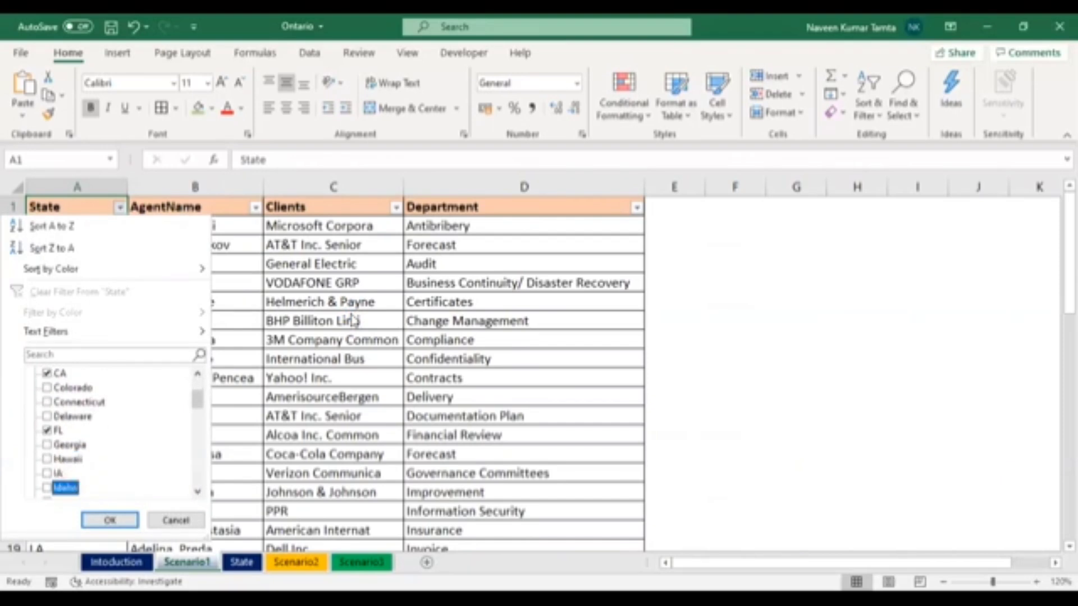
pyautogui.press('Up')
pyautogui.press('space')
pyautogui.press('Down')
pyautogui.press('Down')
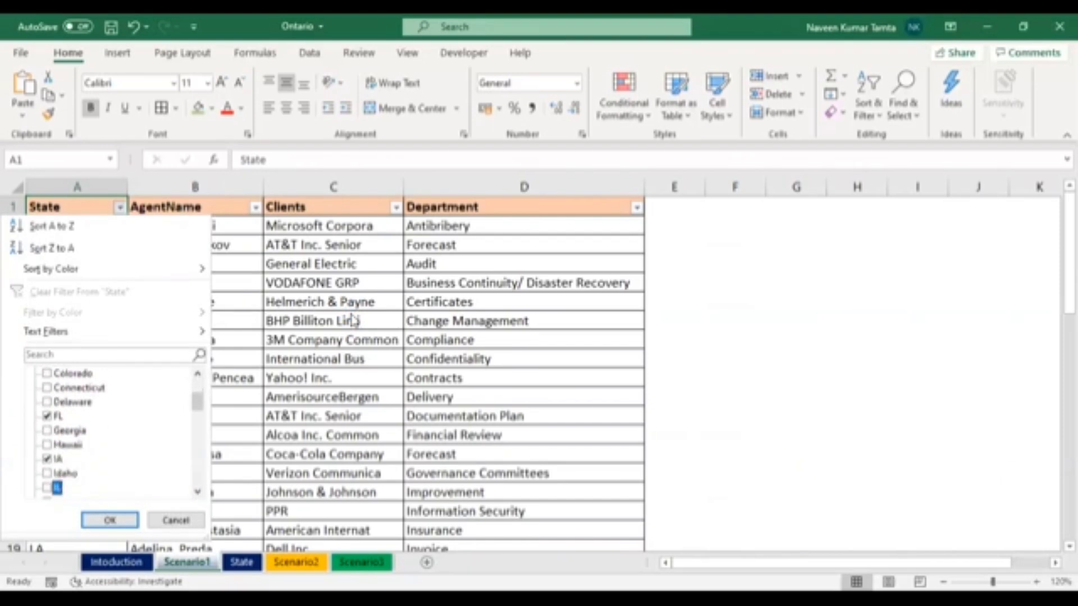
pyautogui.press('space')
# Add LA and MA to the values included in the State column filter
pyautogui.press('Down')
pyautogui.press('Down')
pyautogui.press('Down')
pyautogui.press('Down')
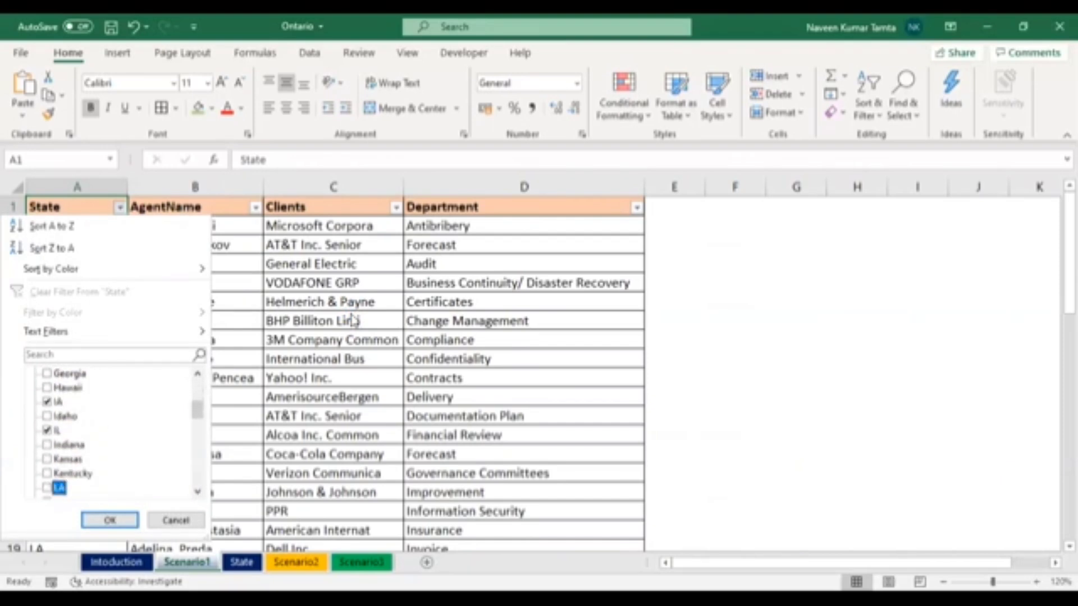
pyautogui.press('space')
pyautogui.press('Down')
pyautogui.press('space')
# Add MS, NC, ND and NE to the values included in the State column filter
pyautogui.press('Down')
pyautogui.press('Down')
pyautogui.press('Down')
pyautogui.press('Down')
pyautogui.press('Down')
pyautogui.press('Down')
pyautogui.press('Down')
pyautogui.press('Down')
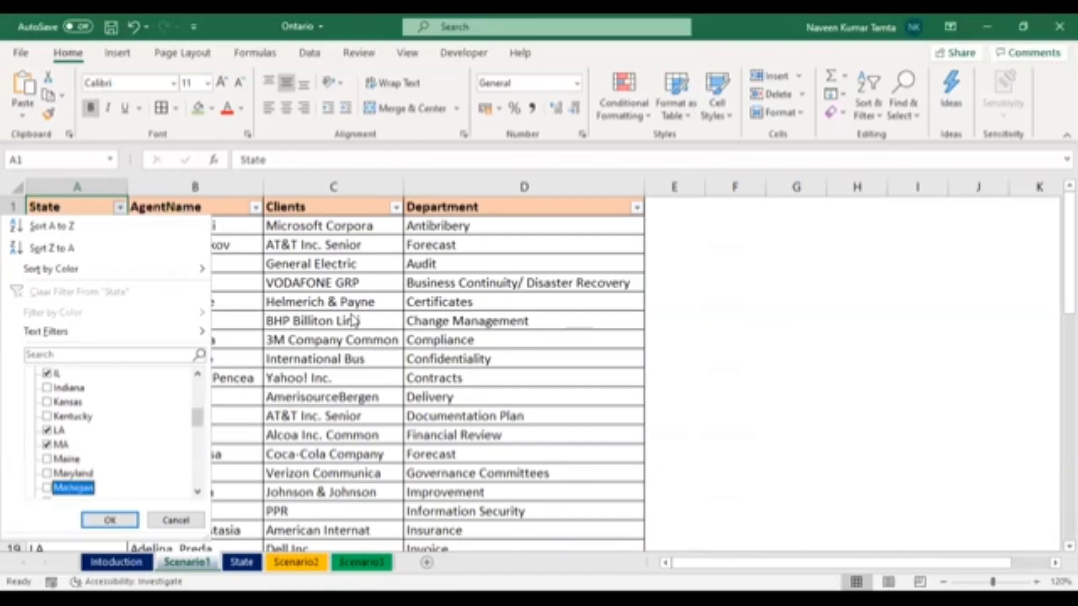
pyautogui.press('Up')
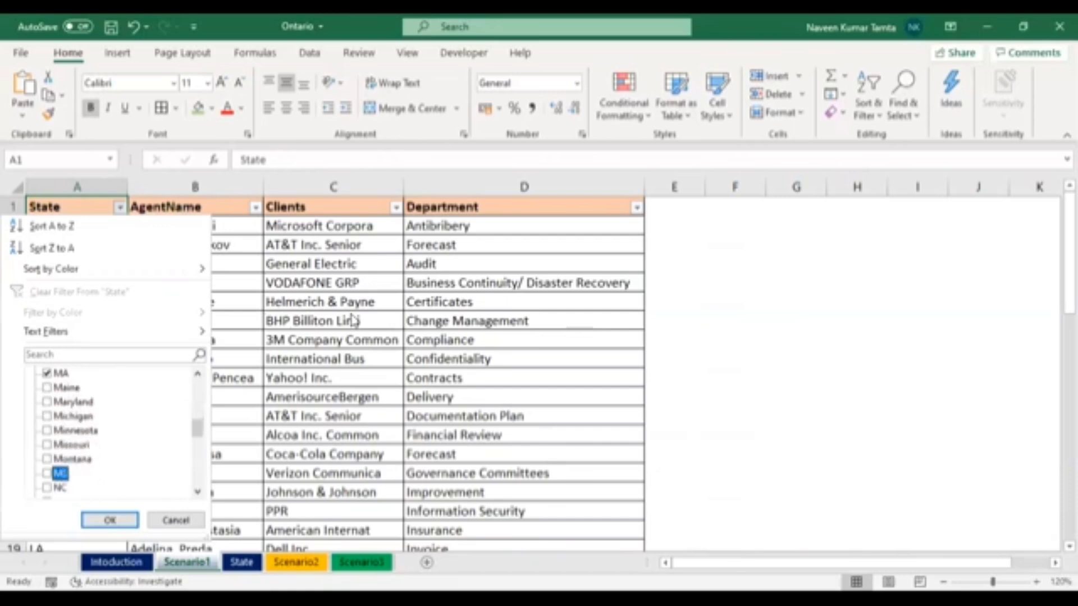
pyautogui.press('space')
pyautogui.press('Down')
pyautogui.press('space')
pyautogui.press('Down')
pyautogui.press('space')
pyautogui.press('Down')
pyautogui.press('space')
# Add NJ and OK to the values included in the State column filter
pyautogui.press('Down')
pyautogui.press('Down')
pyautogui.press('Down')
pyautogui.press('Down')
pyautogui.press('Down')
pyautogui.press('Down')
pyautogui.press('Down')
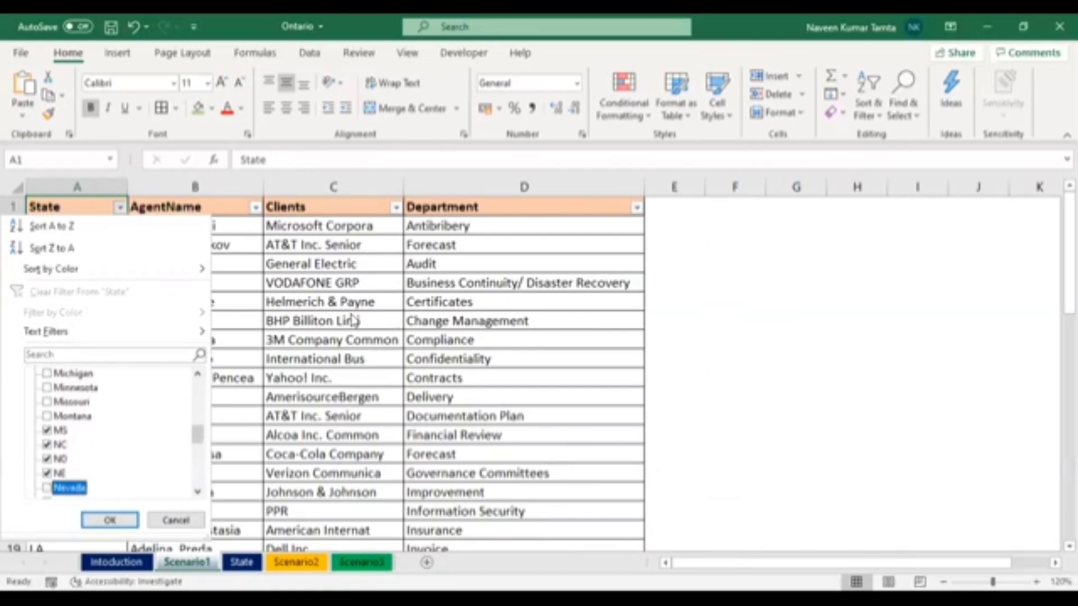
pyautogui.press('Up')
pyautogui.press('Up')
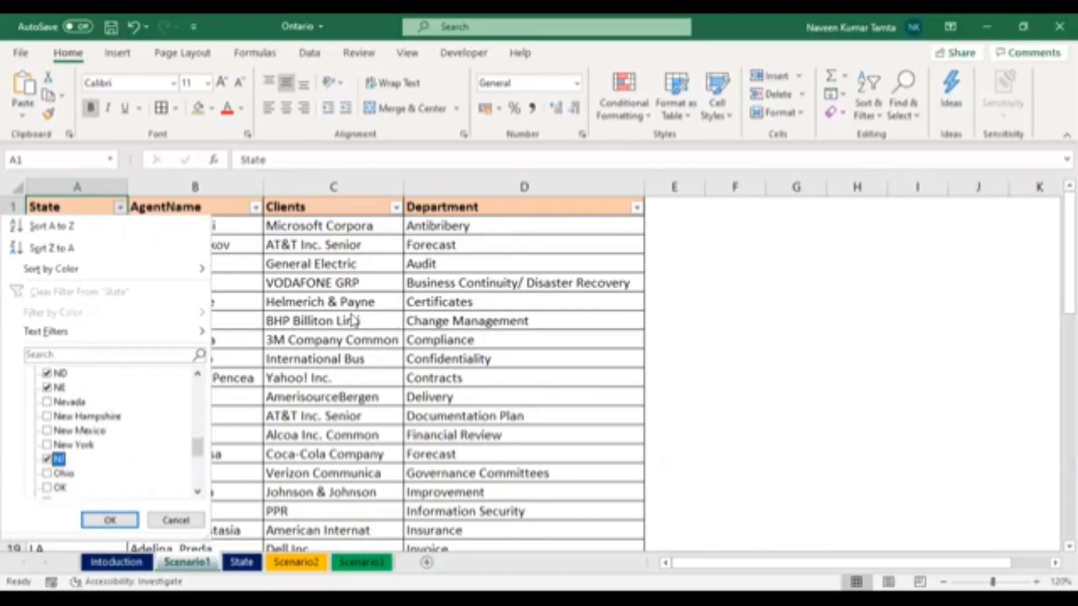
pyautogui.press('space')
pyautogui.press('Down')
pyautogui.press('Down')
pyautogui.press('space')
# Add WA and WY to the State column filter and apply it
pyautogui.press('Down')
pyautogui.press('Down')
pyautogui.press('Down')
pyautogui.press('Down')
pyautogui.press('Down')
pyautogui.press('Down')
pyautogui.press('Down')
pyautogui.press('Down')
pyautogui.press('Down')
pyautogui.press('Down')
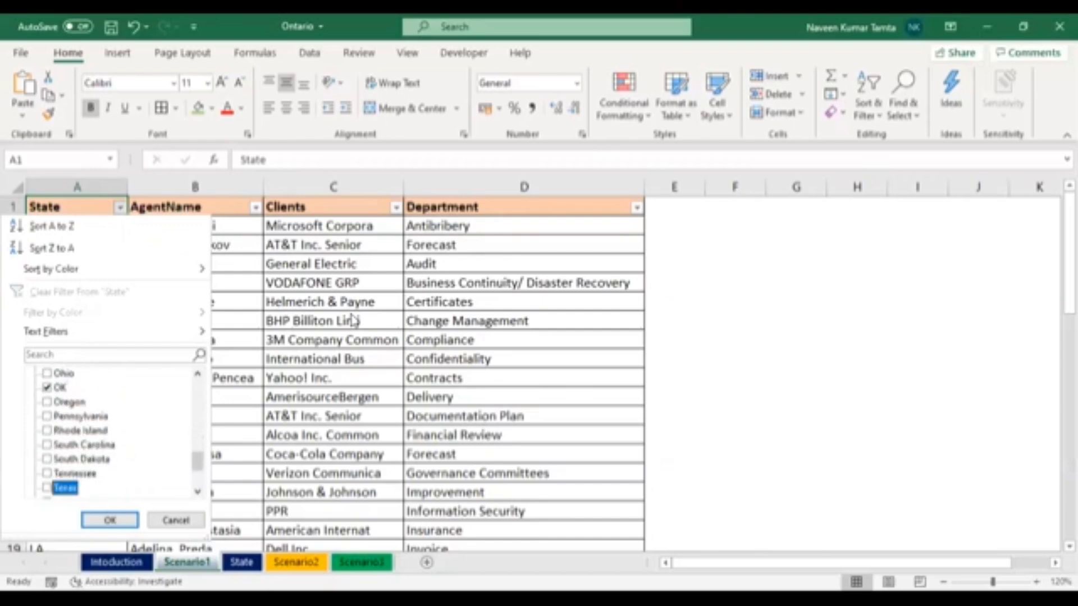
pyautogui.press('Down')
pyautogui.press('Down')
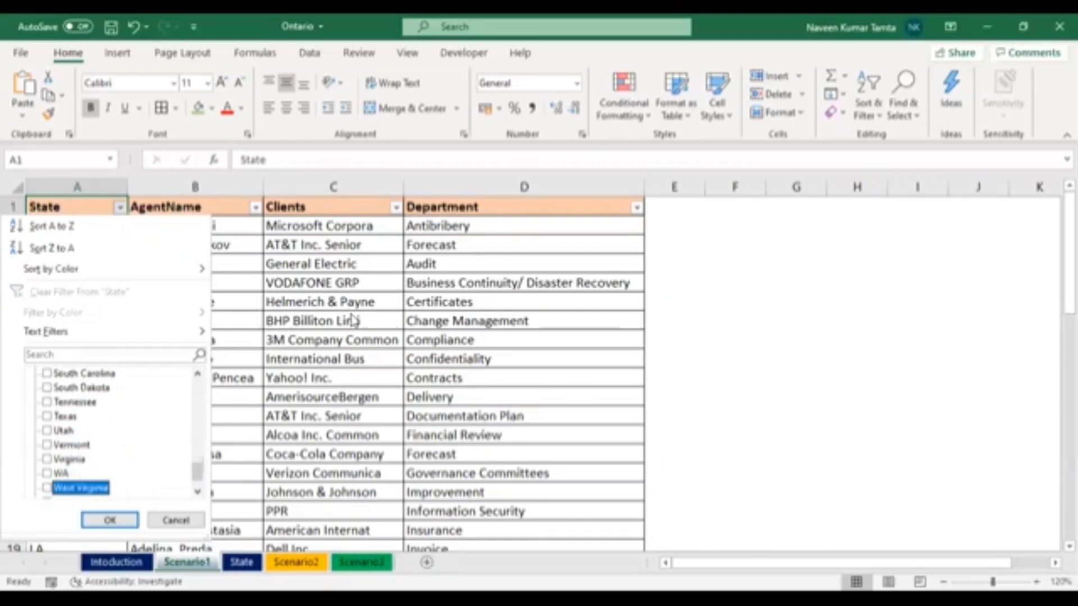
pyautogui.press('Up')
pyautogui.press('space')
pyautogui.press('Down')
pyautogui.press('Down')
pyautogui.press('Down')
pyautogui.press('space')
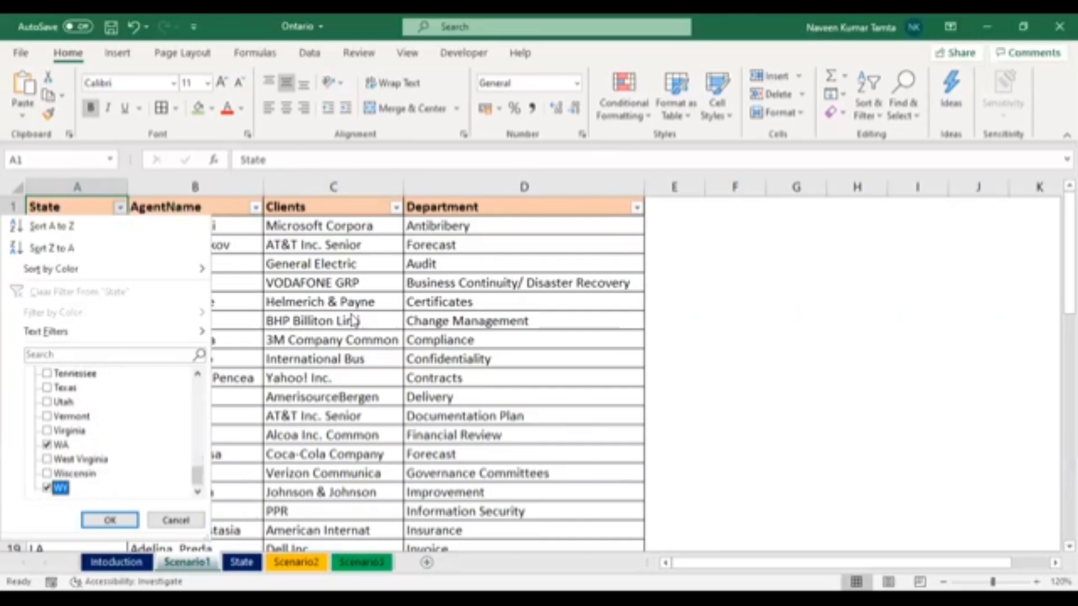
pyautogui.press('Tab')
pyautogui.press('Return')
# Select the filtered State entries from AK to WY to review them, and go to the AgentName header cell
pyautogui.press('Down')
pyautogui.hotkey('ctrl', 'shift', 'Down')
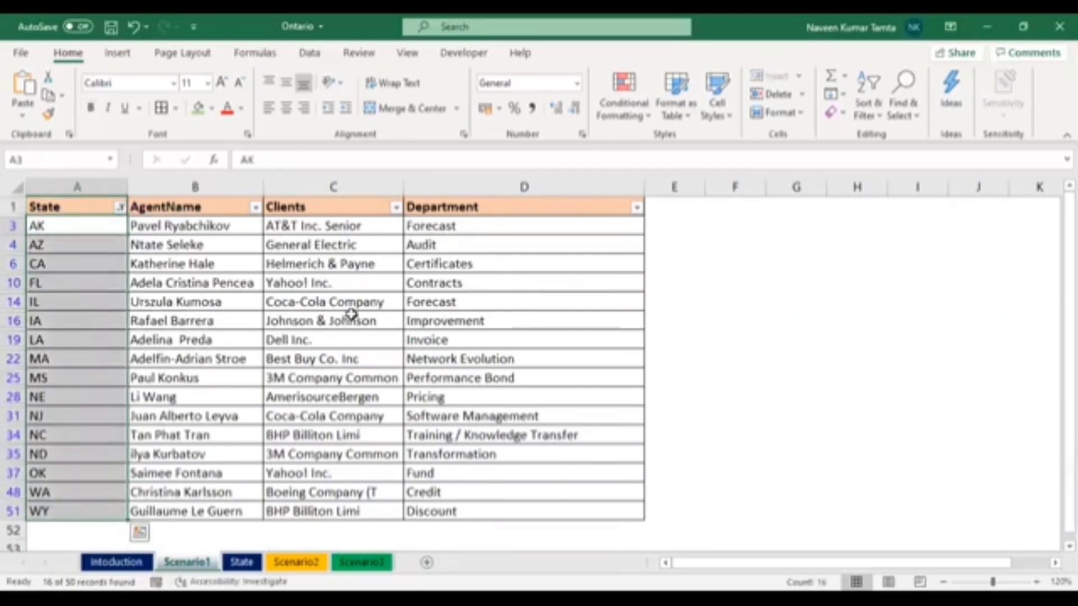
pyautogui.press('Up')
pyautogui.press('Right')
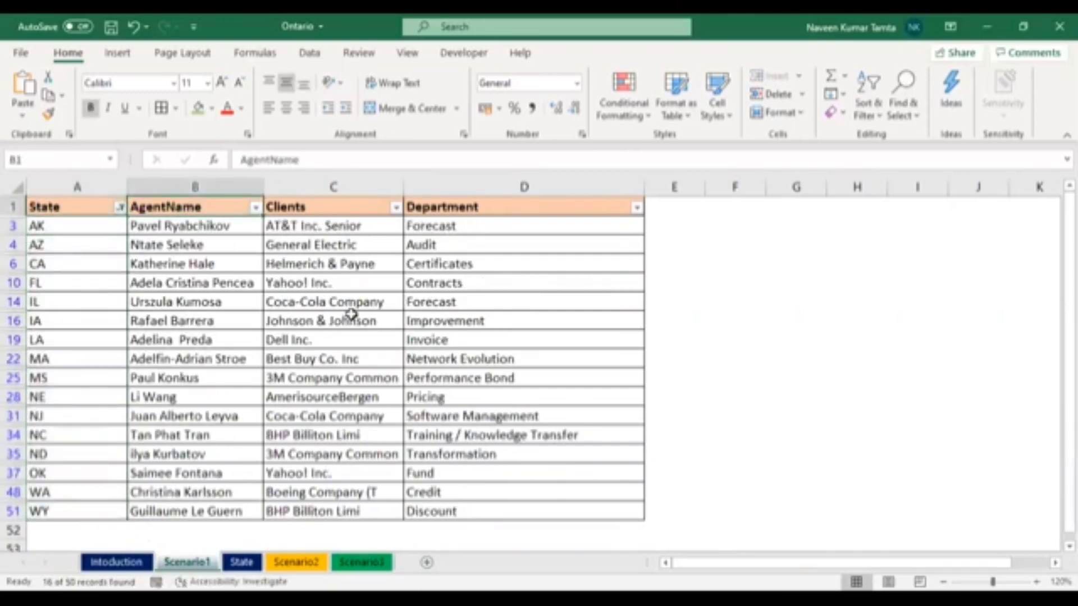
# Begin a VLOOKUP formula in cell F3 of Scenario1 with $A3 as the lookup value
pyautogui.press('Right')
pyautogui.press('Right')
pyautogui.press('Right')
pyautogui.press('Down')
pyautogui.press('Right')
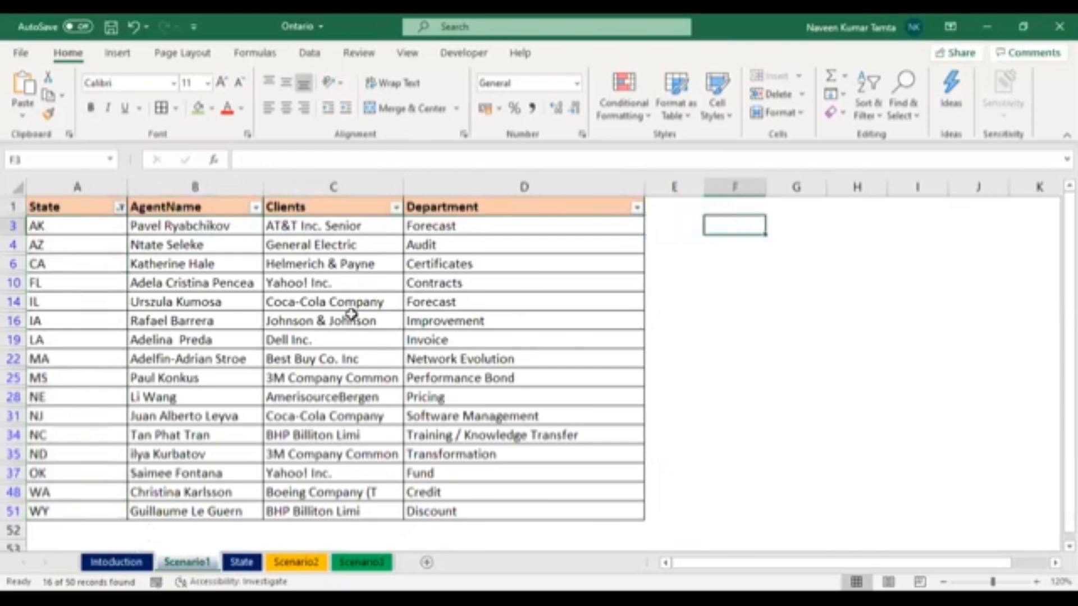
pyautogui.press('Left')
pyautogui.press('Right')
pyautogui.write('=')
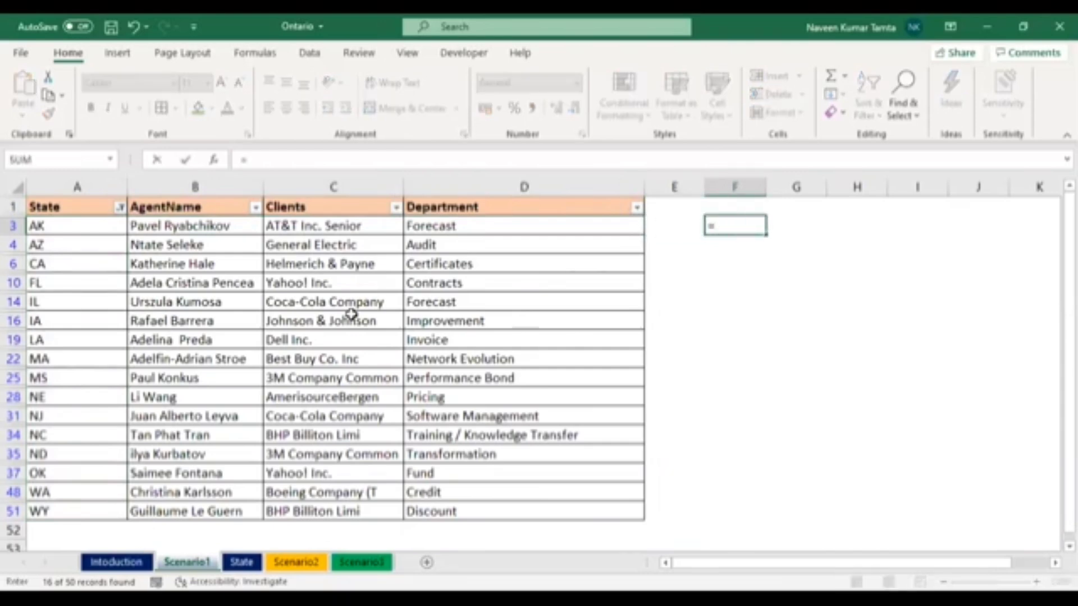
pyautogui.write('VLOOKUP(')
pyautogui.press('Left')
pyautogui.press('Left')
pyautogui.press('Left')
pyautogui.press('Left')
pyautogui.press('Left')
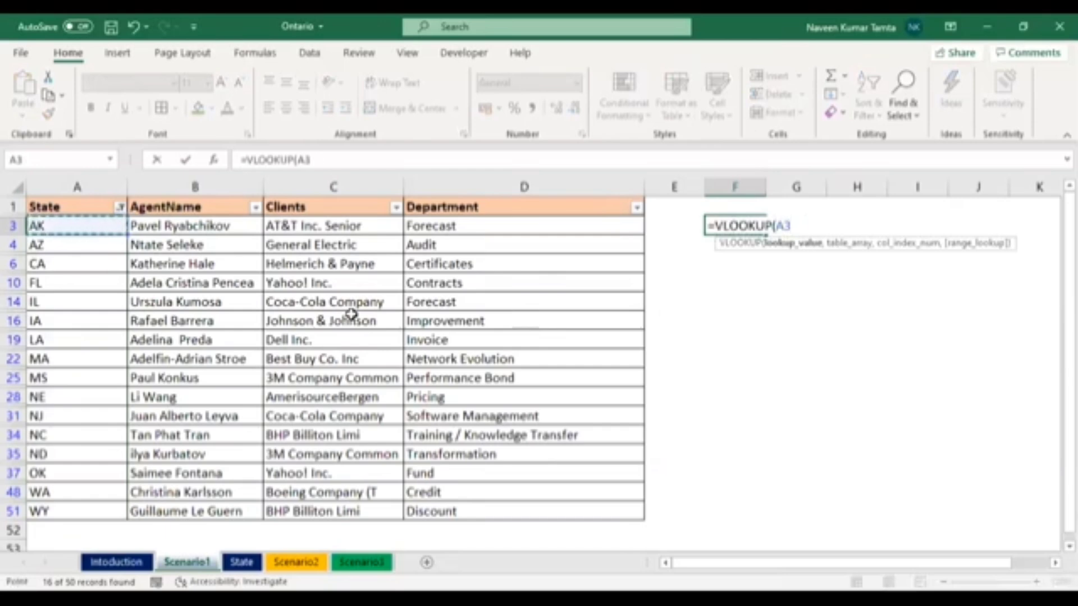
pyautogui.press('F4')
pyautogui.press('F4')
pyautogui.press('F4')
pyautogui.write(',')
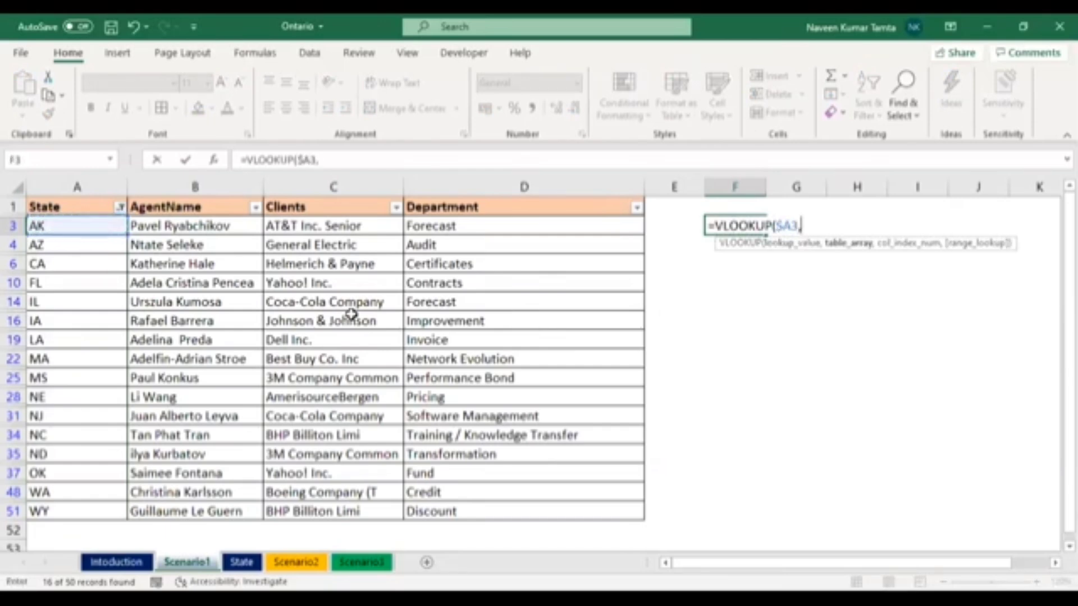
# Complete the VLOOKUP with the State sheet's columns $A:$B as table array, column index 2 and exact match 0
pyautogui.hotkey('ctrl', 'pagedown')
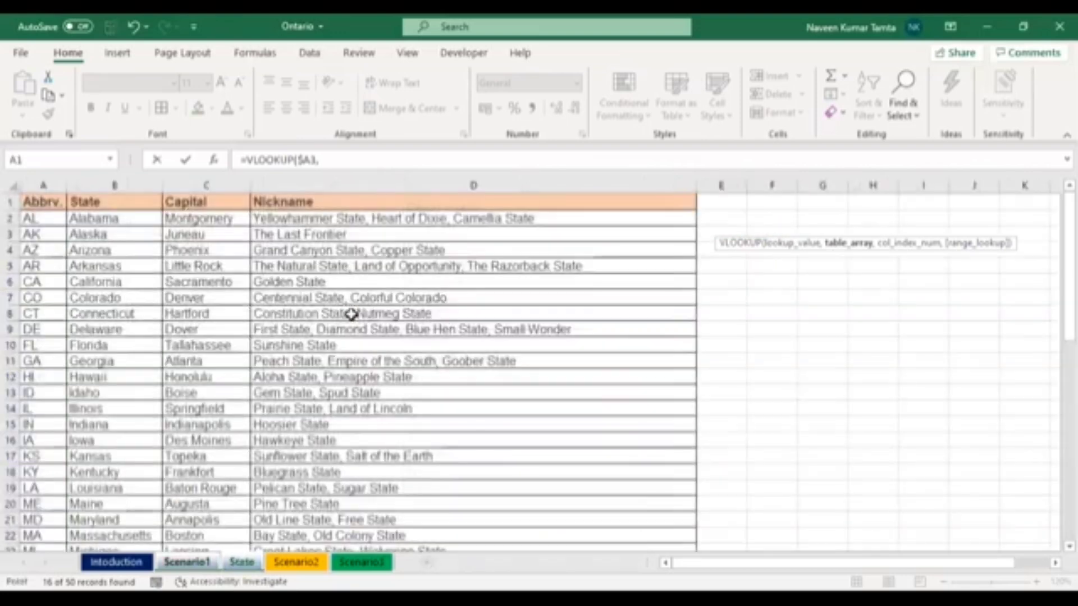
pyautogui.hotkey('ctrl', 'Home')
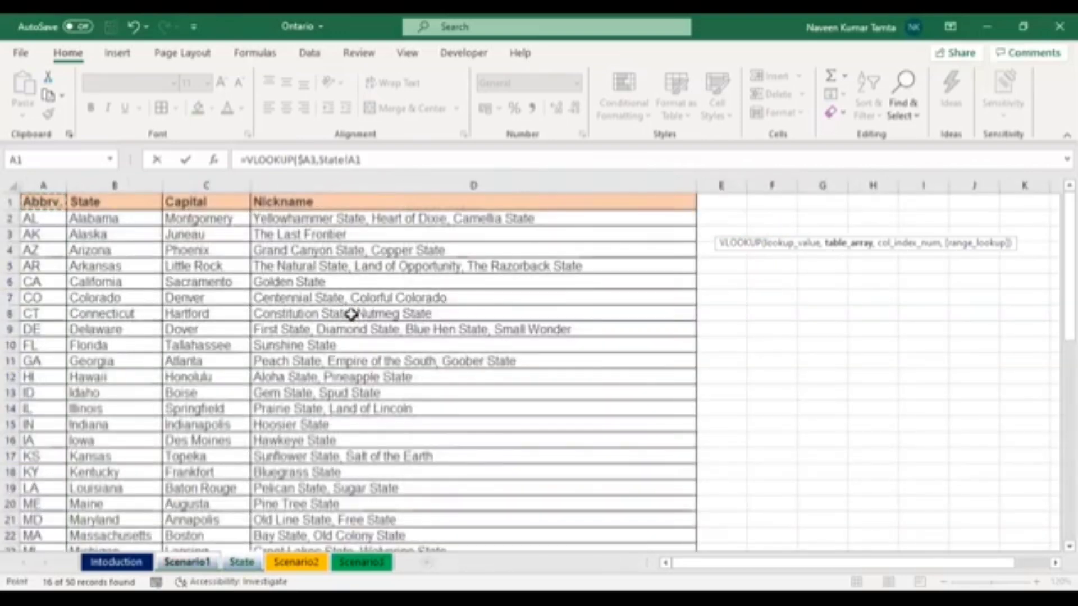
pyautogui.hotkey('ctrl', 'space')
pyautogui.hotkey('shift', 'Right')
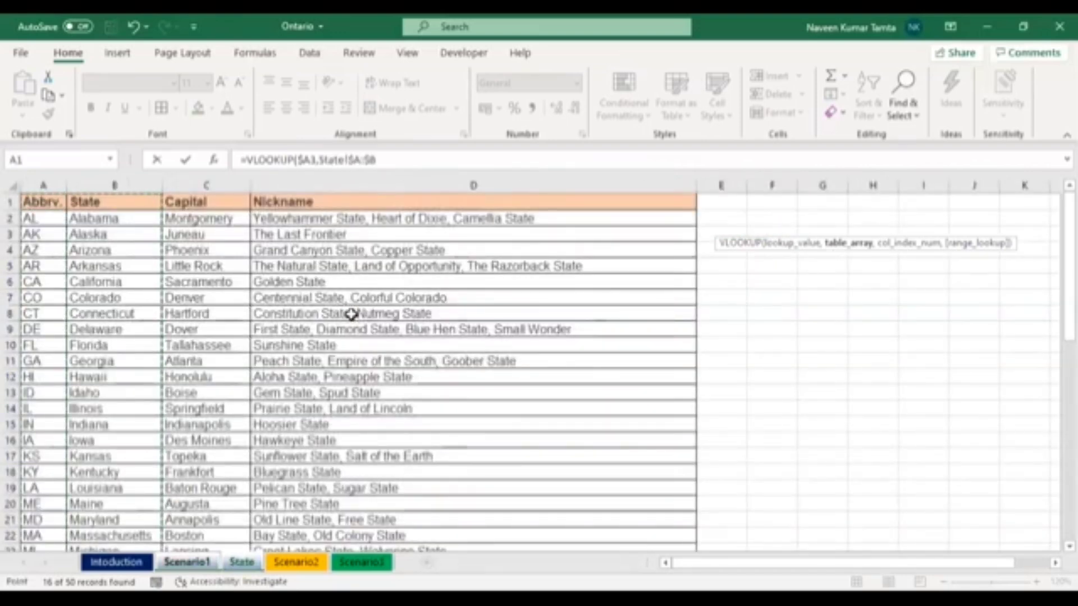
pyautogui.write(',2,0)')
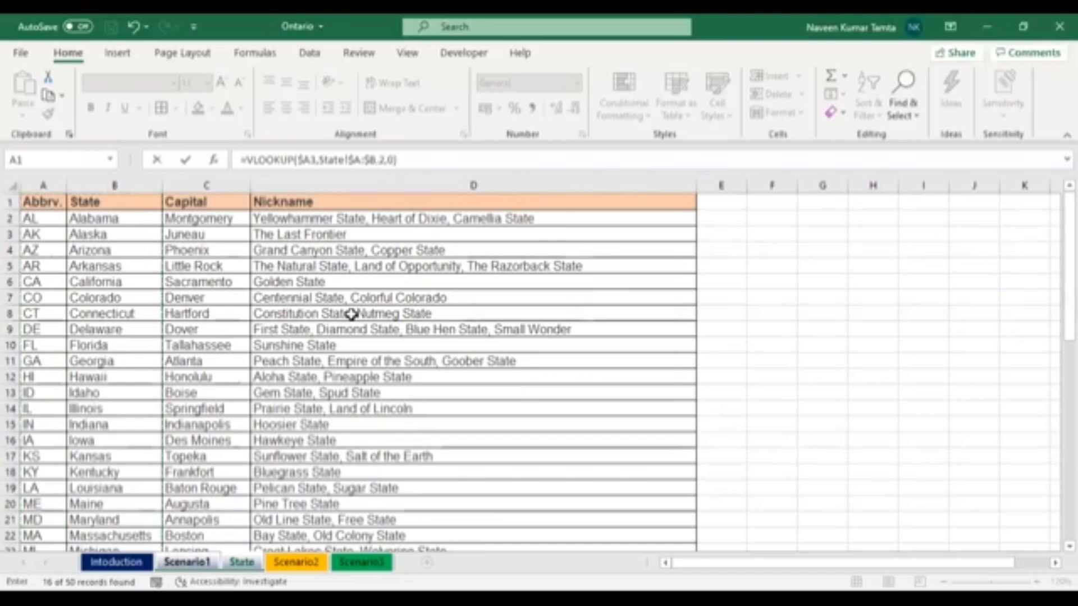
pyautogui.press('Return')
# Fill the VLOOKUP formula from F3 down to F51 alongside the filtered rows and autofit column F
pyautogui.hotkey('ctrl', 'Left')
pyautogui.hotkey('ctrl', 'Left')
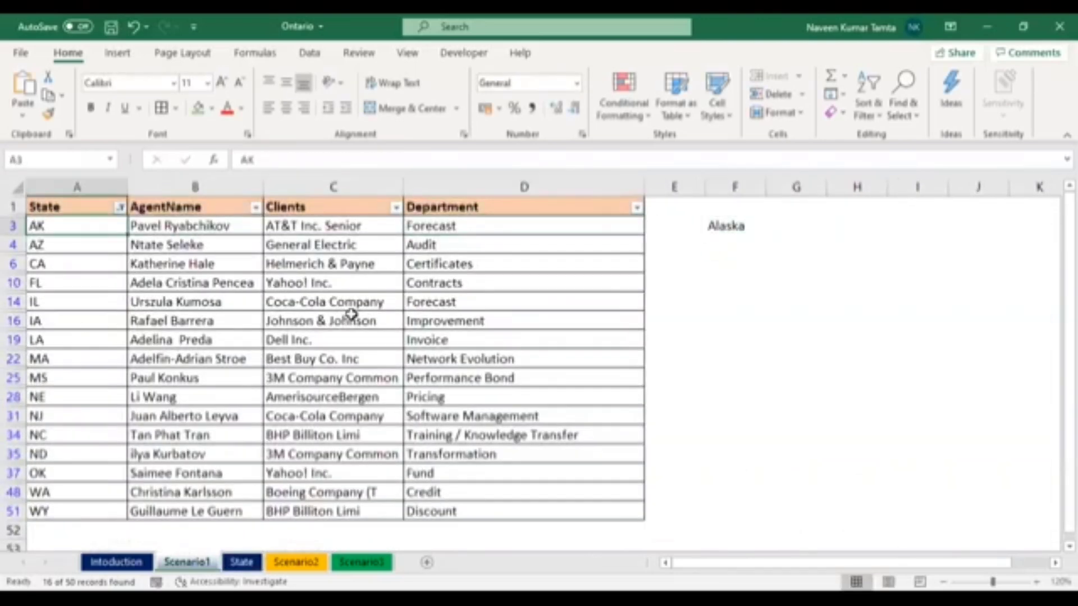
pyautogui.hotkey('ctrl', 'Right')
pyautogui.hotkey('ctrl', 'Down')
pyautogui.press('Right')
pyautogui.press('Right')
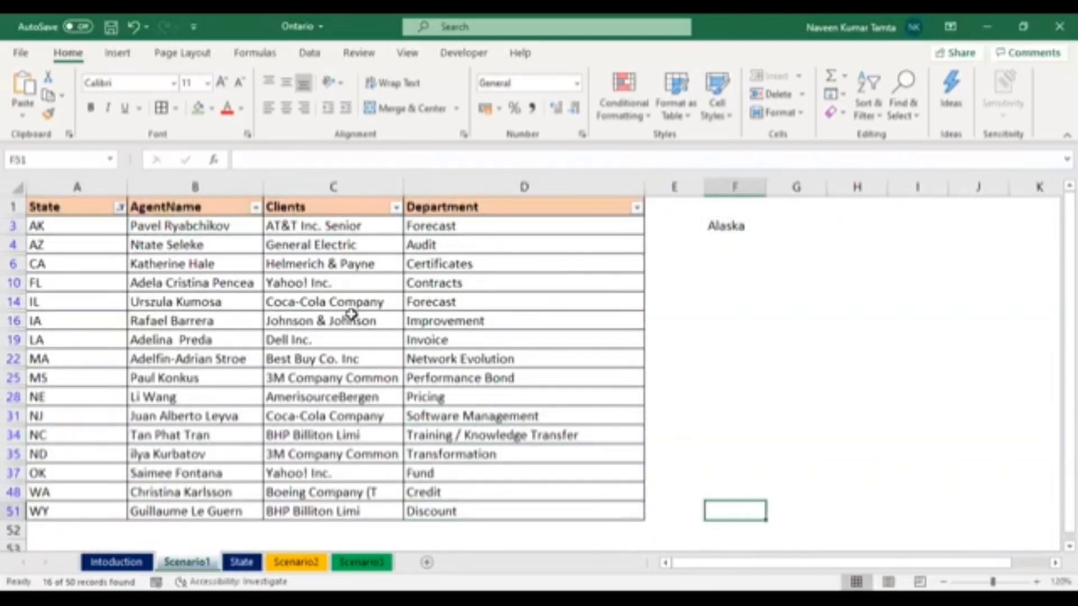
pyautogui.hotkey('ctrl', 'Up')
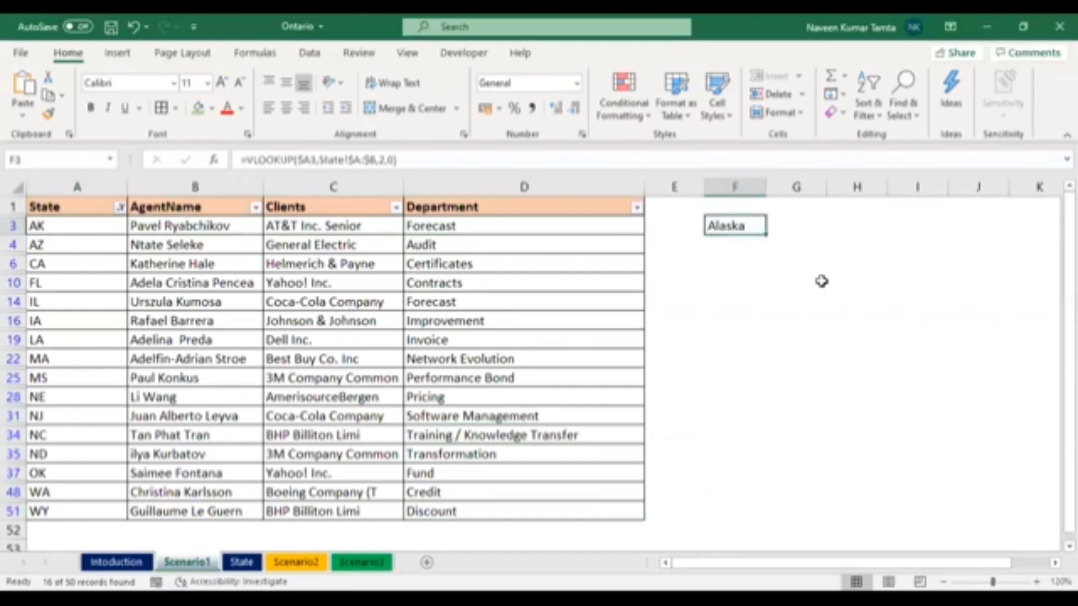
pyautogui.moveTo(768, 233); pyautogui.dragTo(766, 518)
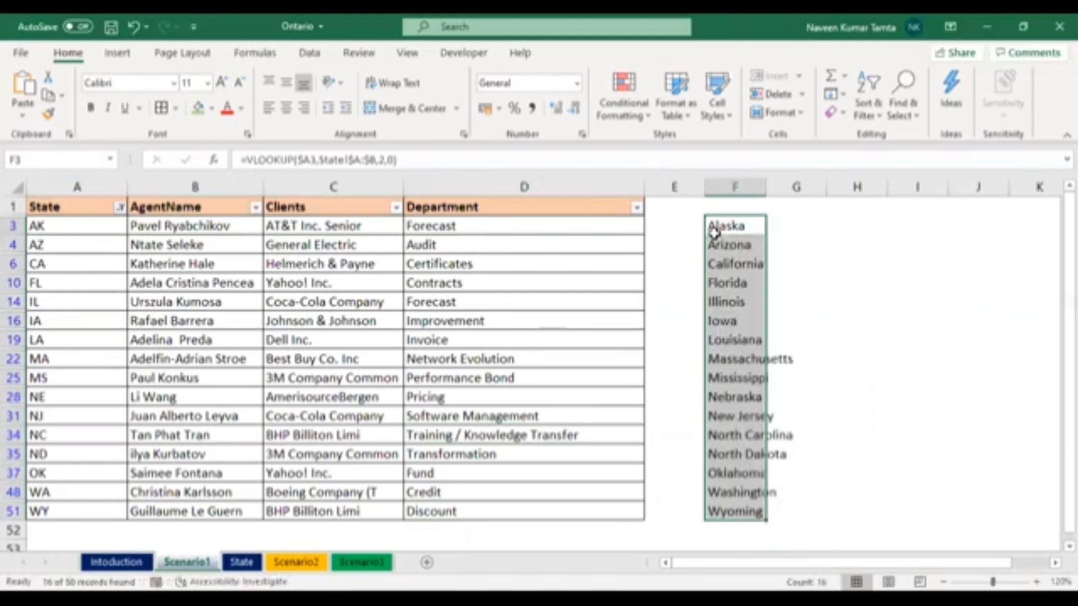
pyautogui.doubleClick(766, 187)
# Remove the filter from the Scenario1 table so all rows are shown
pyautogui.click(730, 222)
pyautogui.hotkey('ctrl', 'Left')
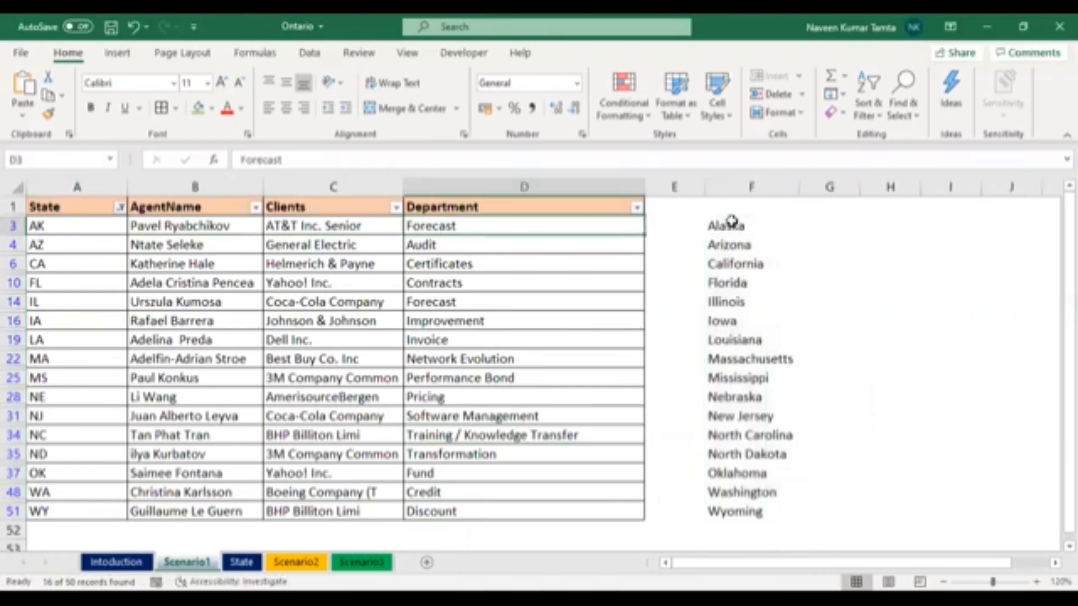
pyautogui.hotkey('ctrl', 'Left')
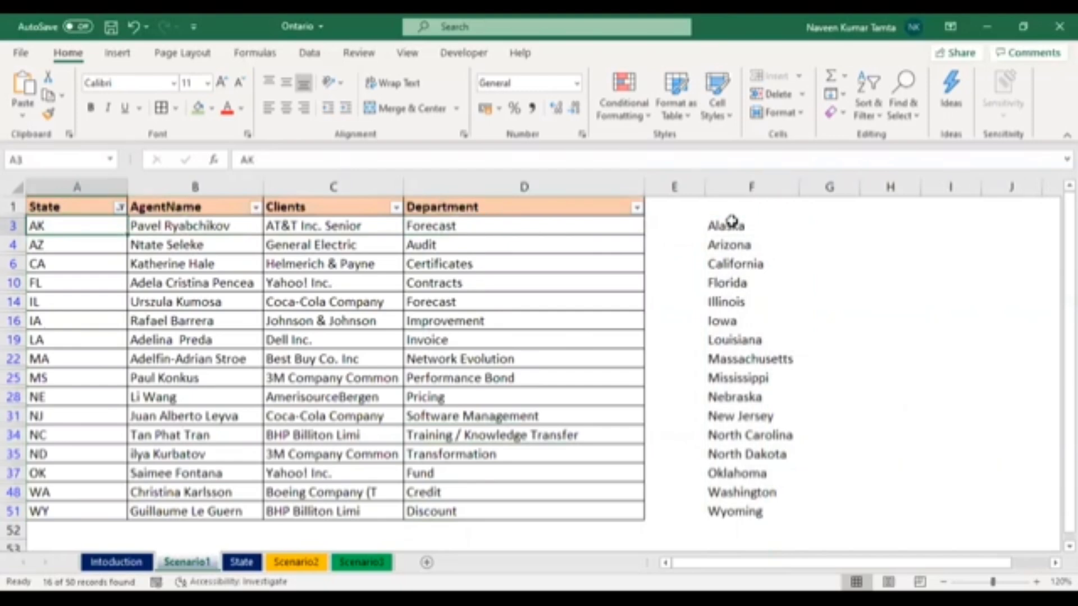
pyautogui.hotkey('ctrl', 'Up')
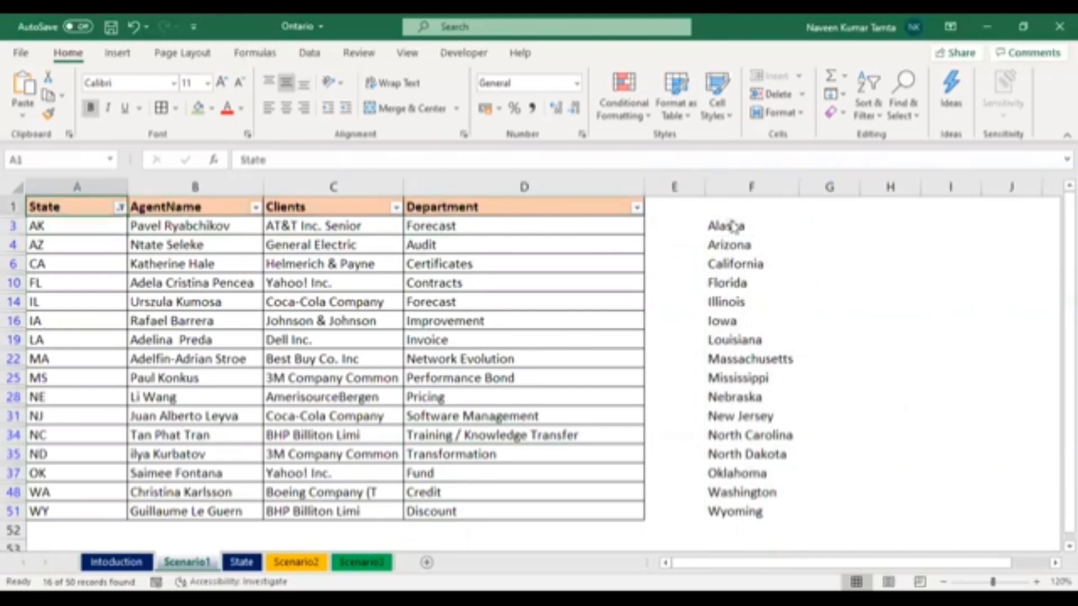
pyautogui.hotkey('ctrl', 'shift', 'l')
pyautogui.press('Right')
pyautogui.press('Right')
pyautogui.press('Right')
pyautogui.press('Right')
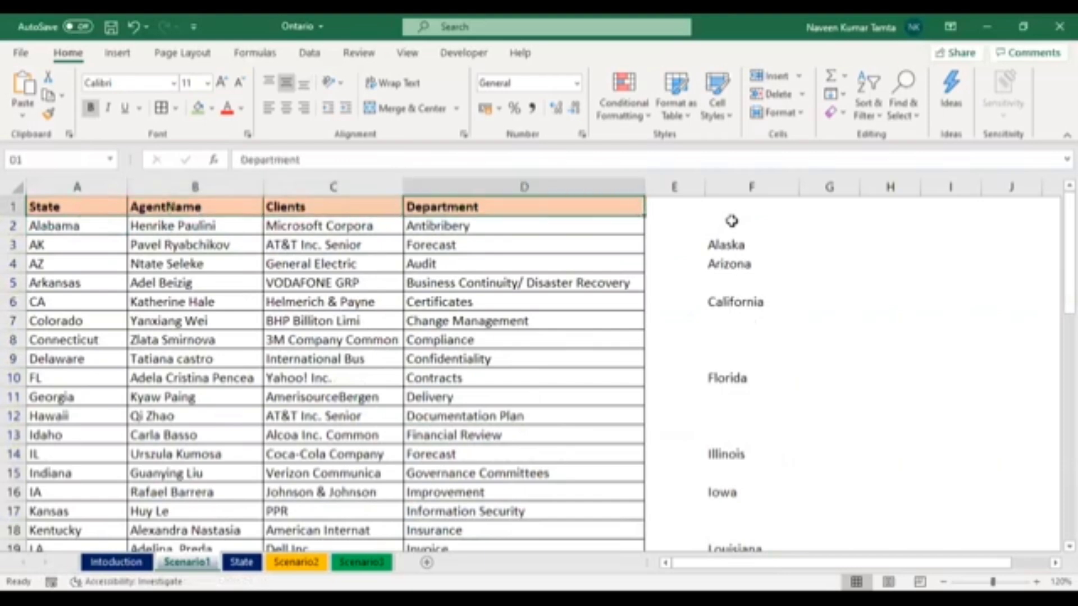
# Select the State entries A2:A51 to review the full list, and return to cell A1
pyautogui.press('Left')
pyautogui.press('Left')
pyautogui.press('Left')
pyautogui.press('Left')
pyautogui.press('Down')
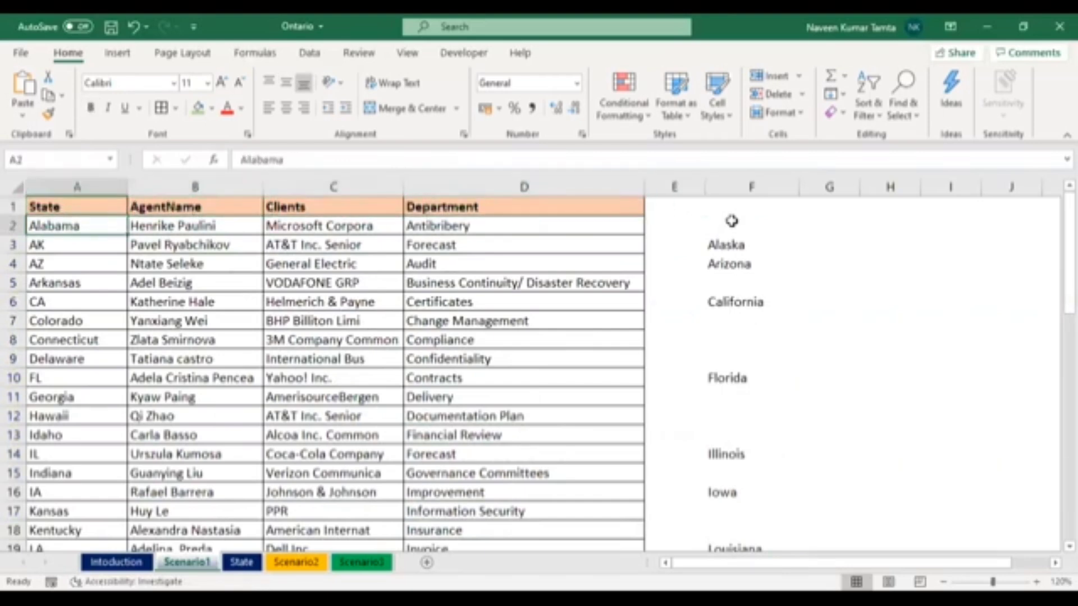
pyautogui.hotkey('ctrl', 'shift', 'Down')
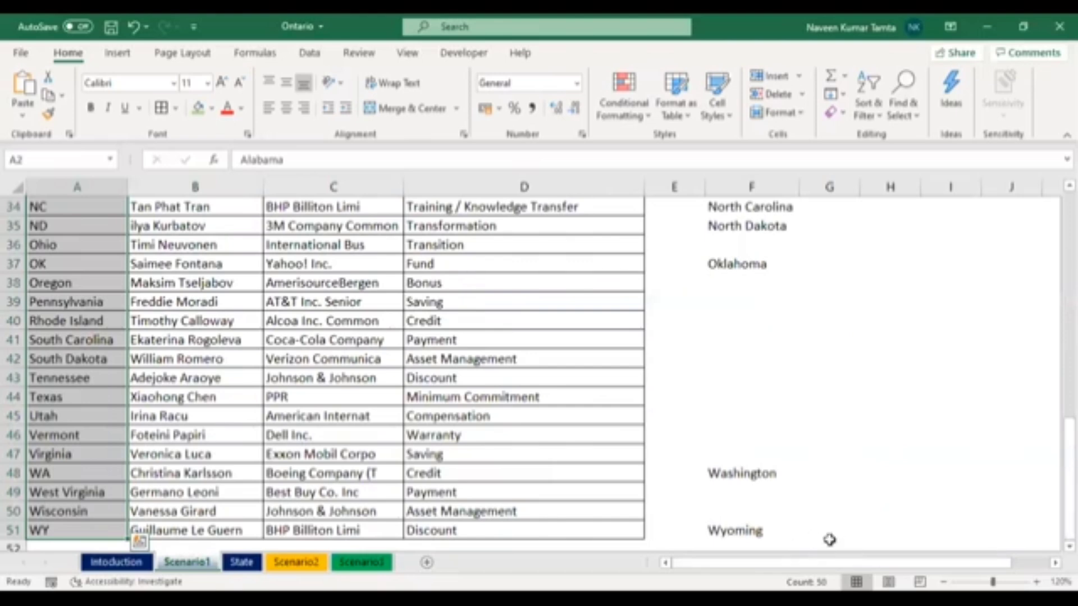
pyautogui.hotkey('ctrl', 'Home')
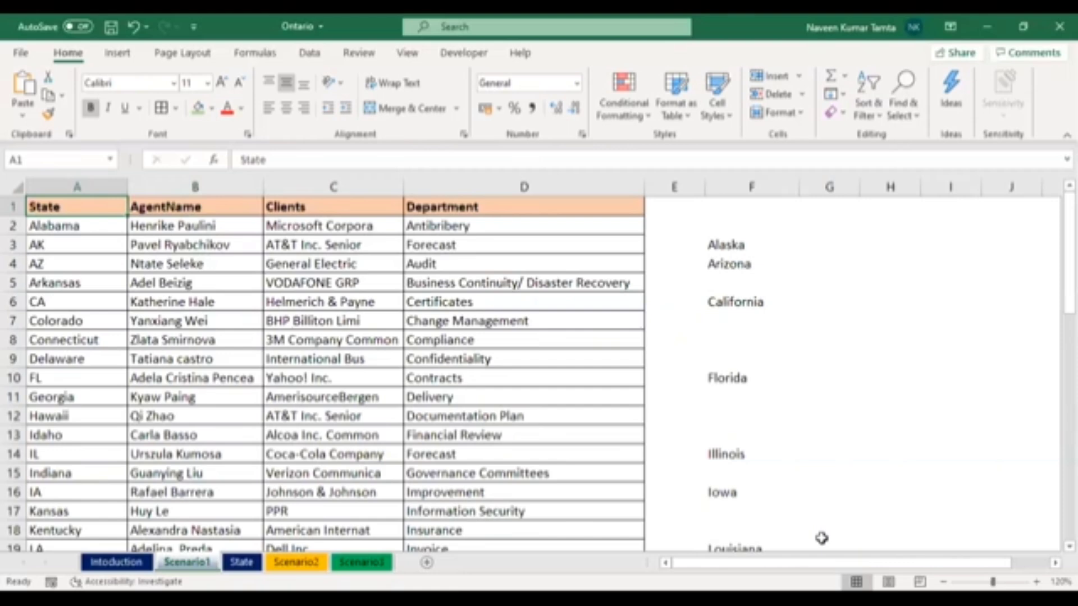
pyautogui.hotkey('ctrl', 'shift', 'l')
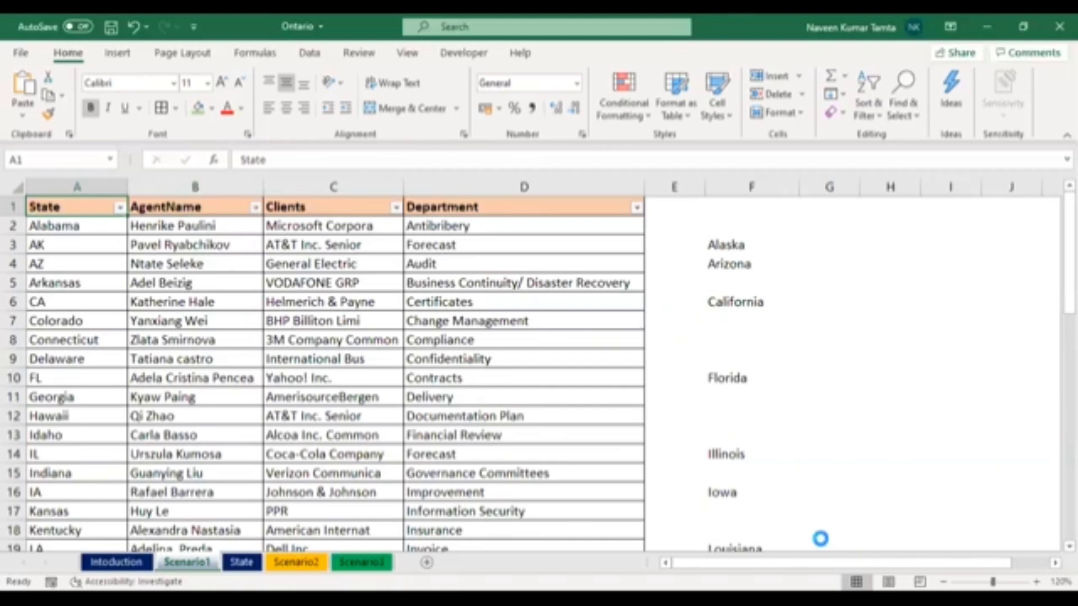
pyautogui.hotkey('alt', 'Down')
pyautogui.press('e')
pyautogui.press('Down')
pyautogui.press('space')
pyautogui.press('Down')
pyautogui.press('space')
pyautogui.press('Down')
pyautogui.press('Down')
pyautogui.press('Down')
pyautogui.press('space')
pyautogui.press('Down')
pyautogui.press('space')
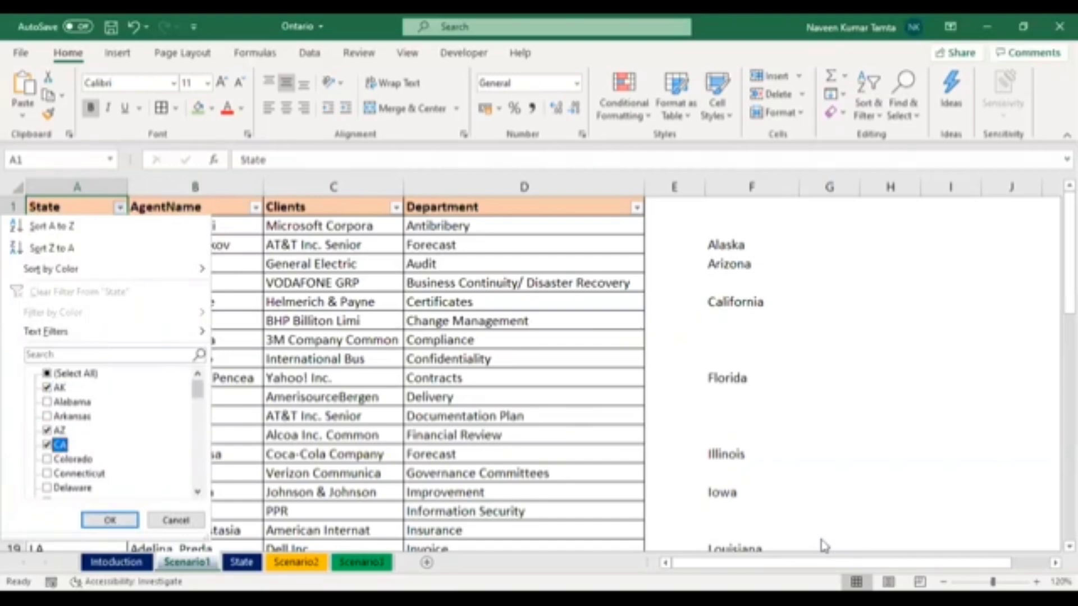
pyautogui.press('Escape')
pyautogui.press('alt')
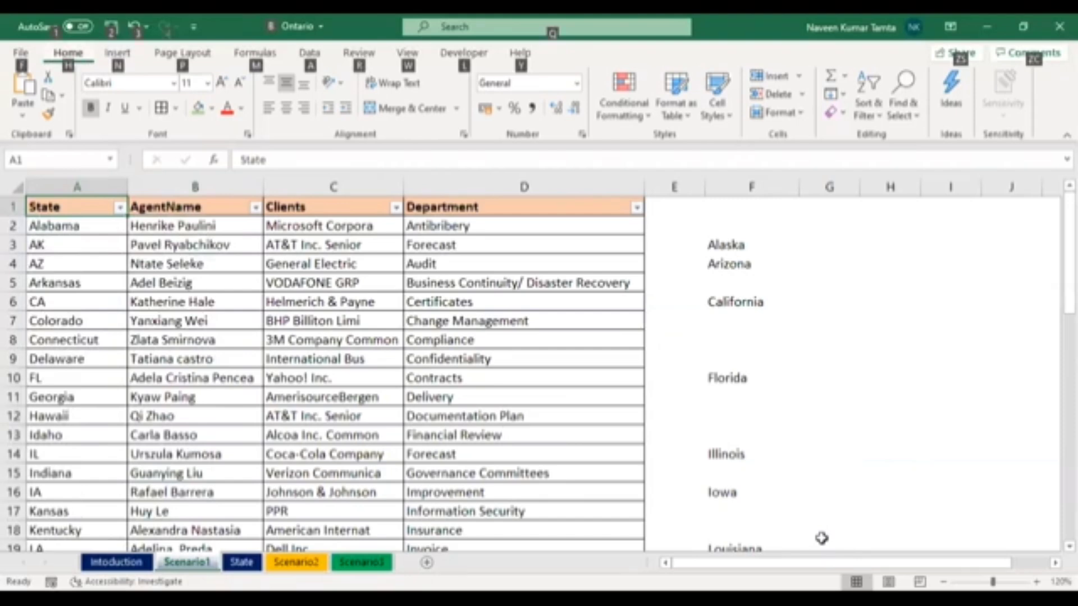
pyautogui.press('Escape')
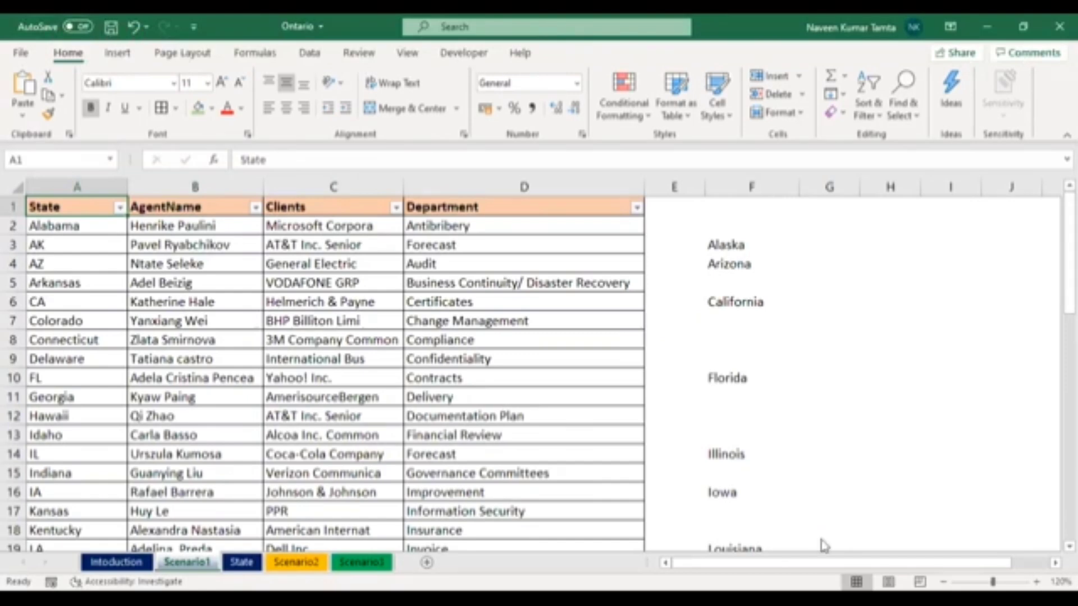
# Turn off the table's filter and delete column F with the looked-up state names
pyautogui.press('Right')
pyautogui.press('Right')
pyautogui.press('Right')
pyautogui.press('Right')
pyautogui.press('Right')
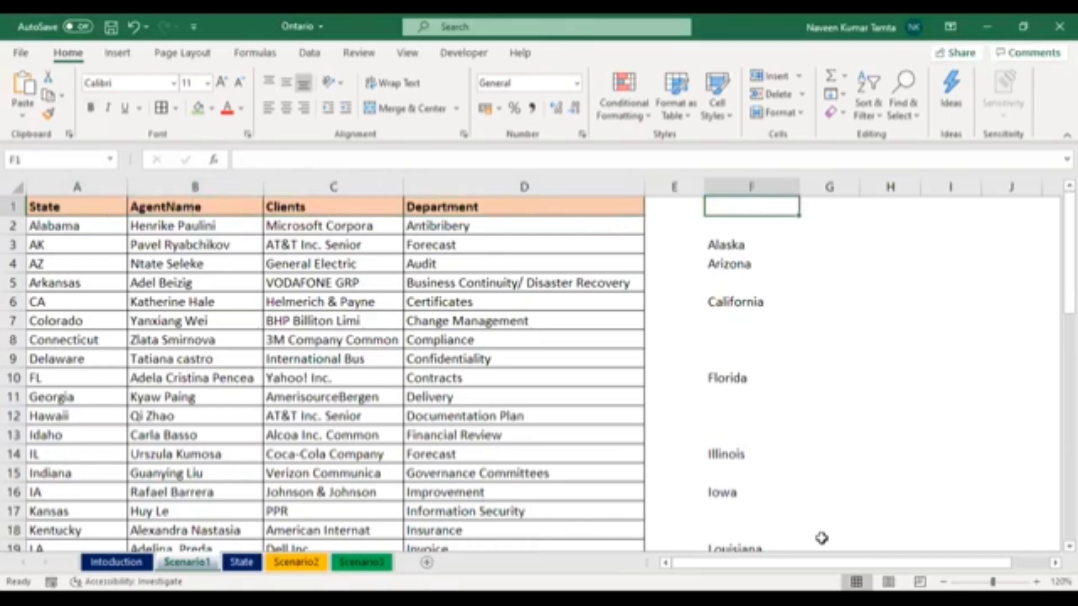
pyautogui.hotkey('ctrl', 'space')
pyautogui.hotkey('ctrl', '-')
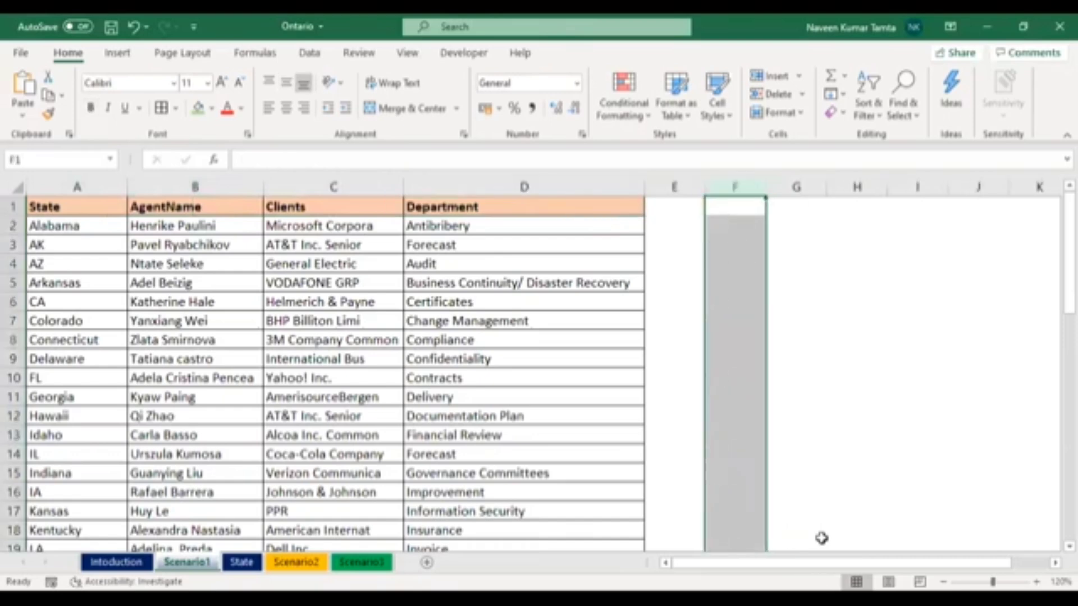
# Start an IF formula in cell F2 with the logical test LEN(A2)>2
pyautogui.hotkey('ctrl', 'Home')
pyautogui.press('Down')
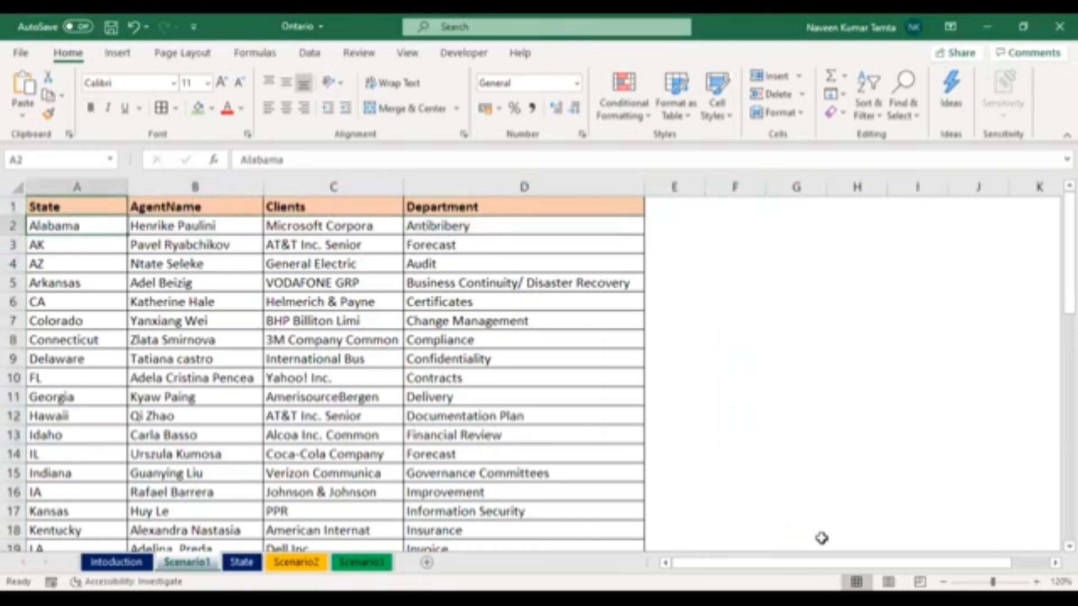
pyautogui.press('Right')
pyautogui.press('Right')
pyautogui.press('Right')
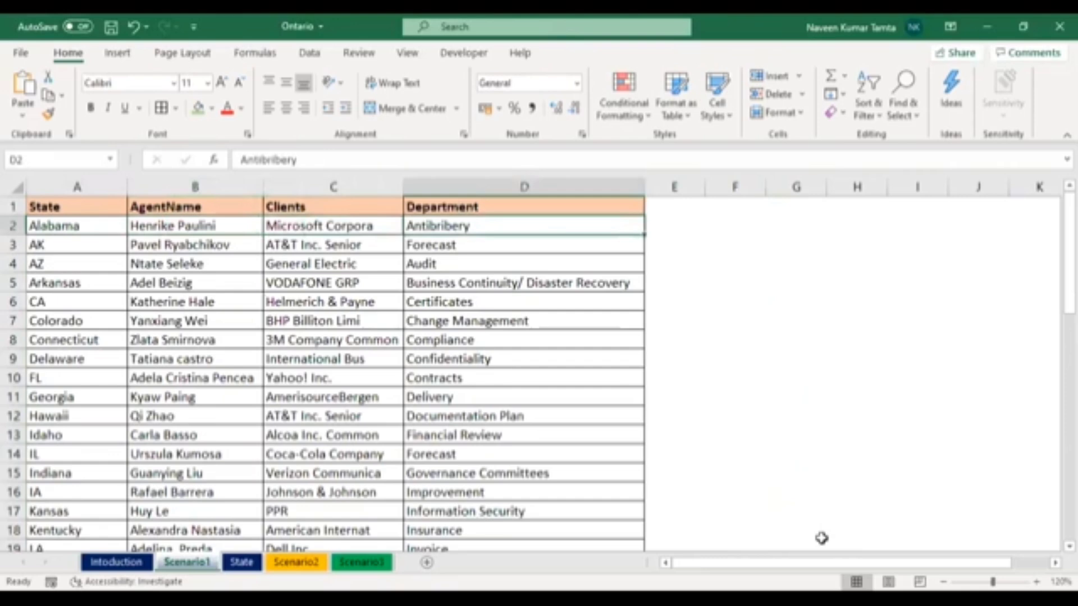
pyautogui.press('Right')
pyautogui.press('Right')
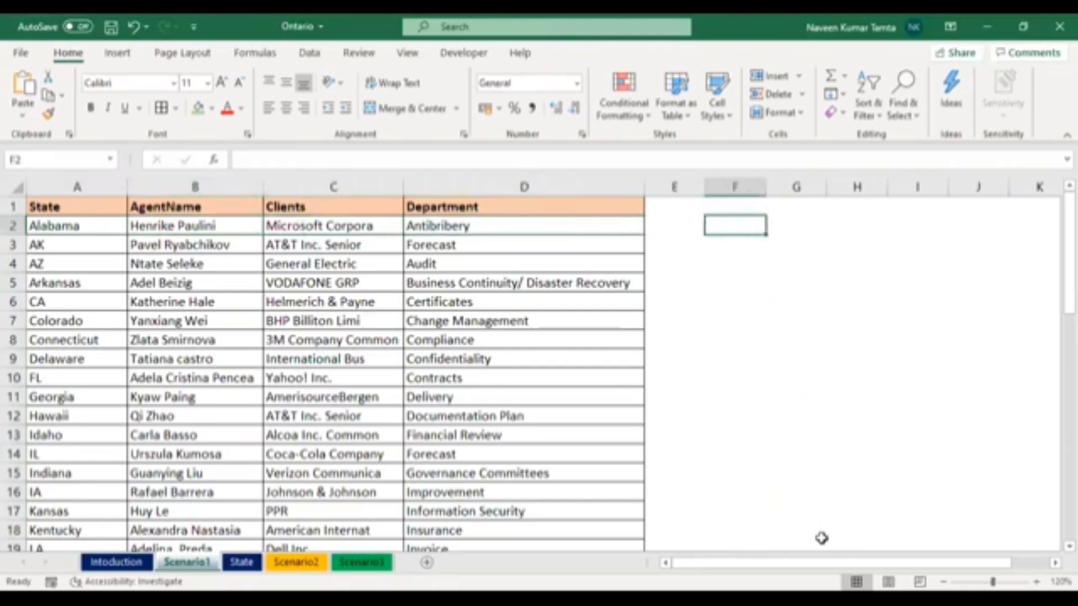
pyautogui.write('=')
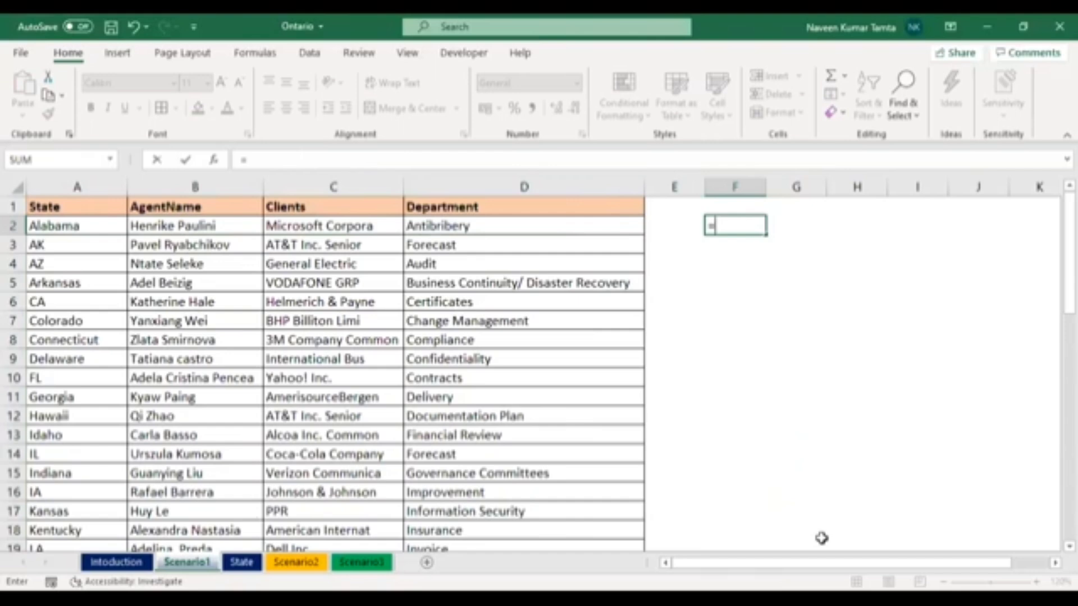
pyautogui.write('IF(')
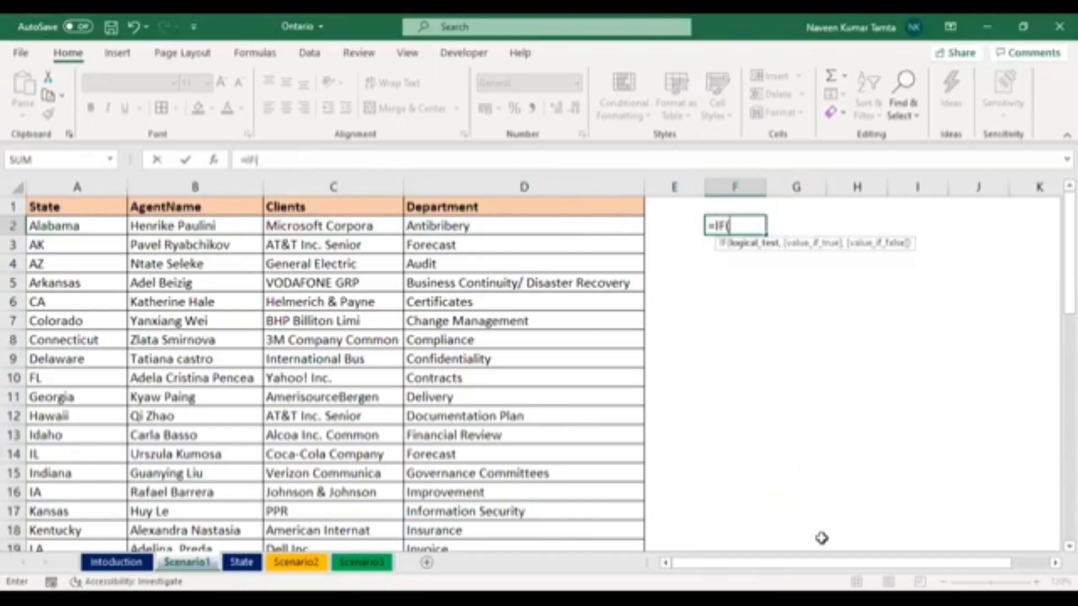
pyautogui.write('LEN(')
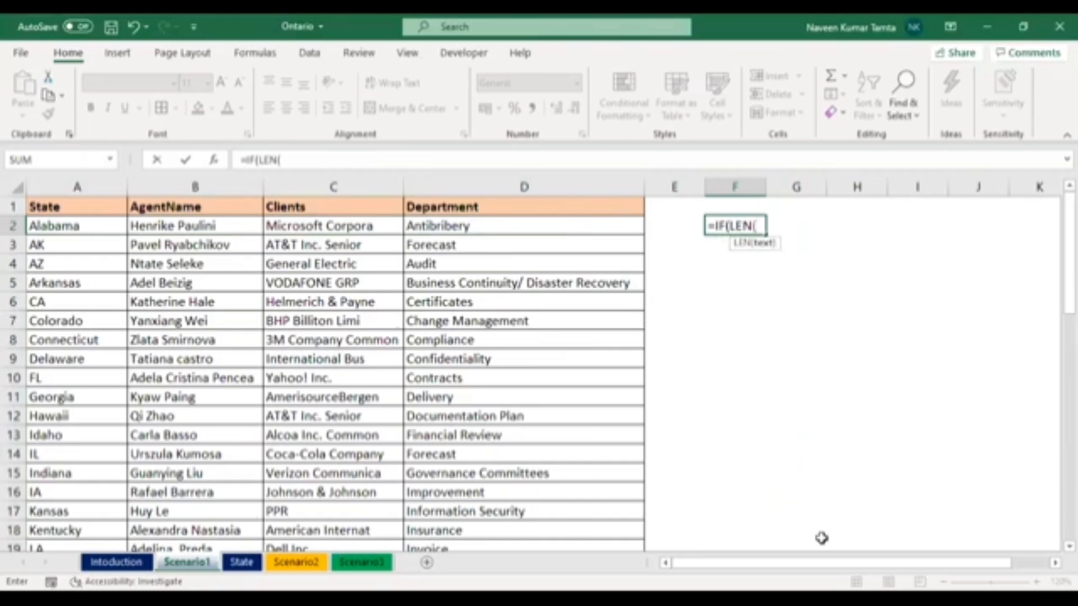
pyautogui.hotkey('ctrl', 'Left')
pyautogui.hotkey('ctrl', 'Left')
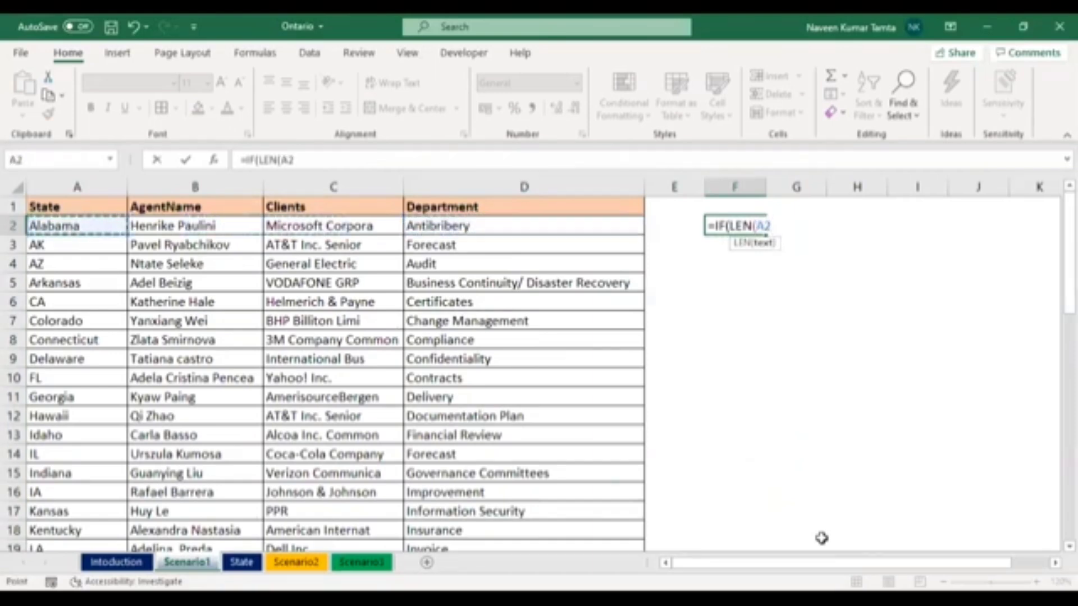
pyautogui.write(')')
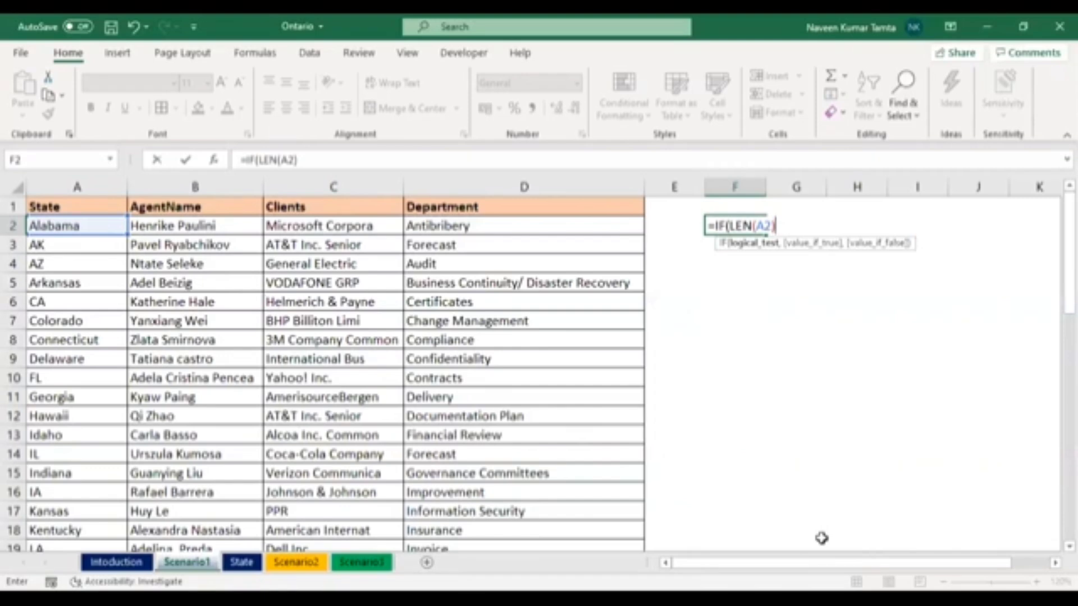
pyautogui.write('>2,')
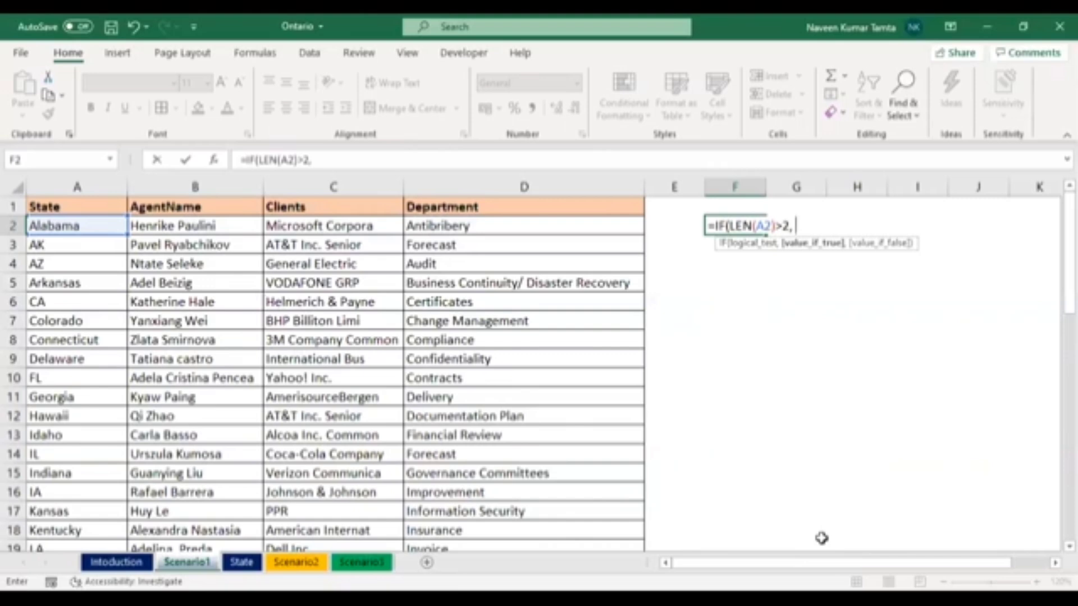
# Set the IF formula's value-if-true argument to $A2, with the column reference locked
pyautogui.press('Left')
pyautogui.press('Left')
pyautogui.press('Left')
pyautogui.press('Left')
pyautogui.press('Left')
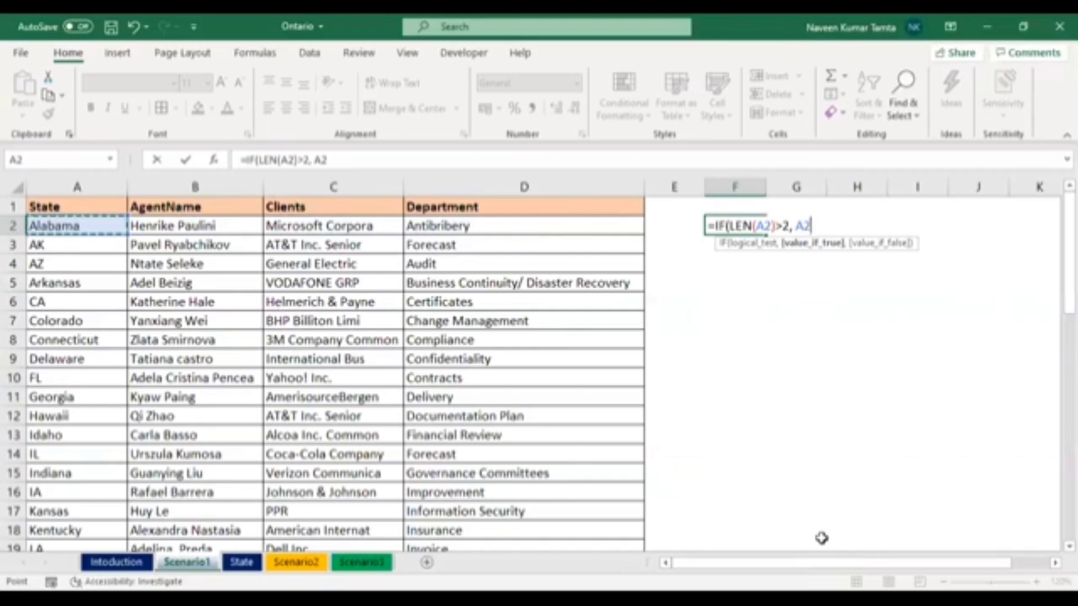
pyautogui.press('F4')
pyautogui.press('F4')
pyautogui.press('F4')
pyautogui.write(',')
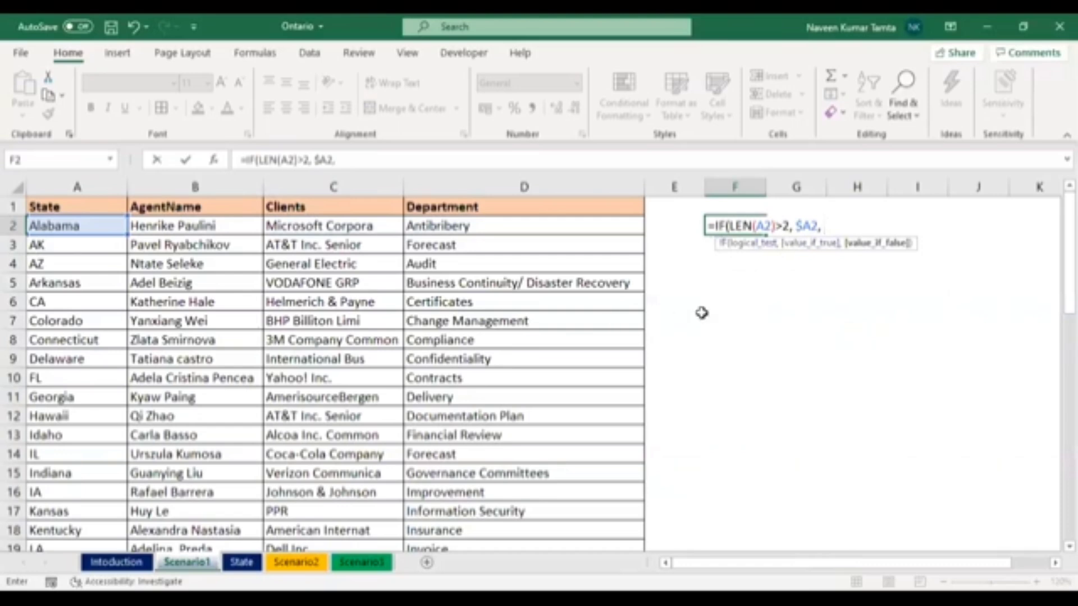
# Add a VLOOKUP as the IF formula's value-if-false argument, with $A2 as its lookup value
pyautogui.press('BackSpace')
pyautogui.press('BackSpace')
pyautogui.write('VLOOKUP(')
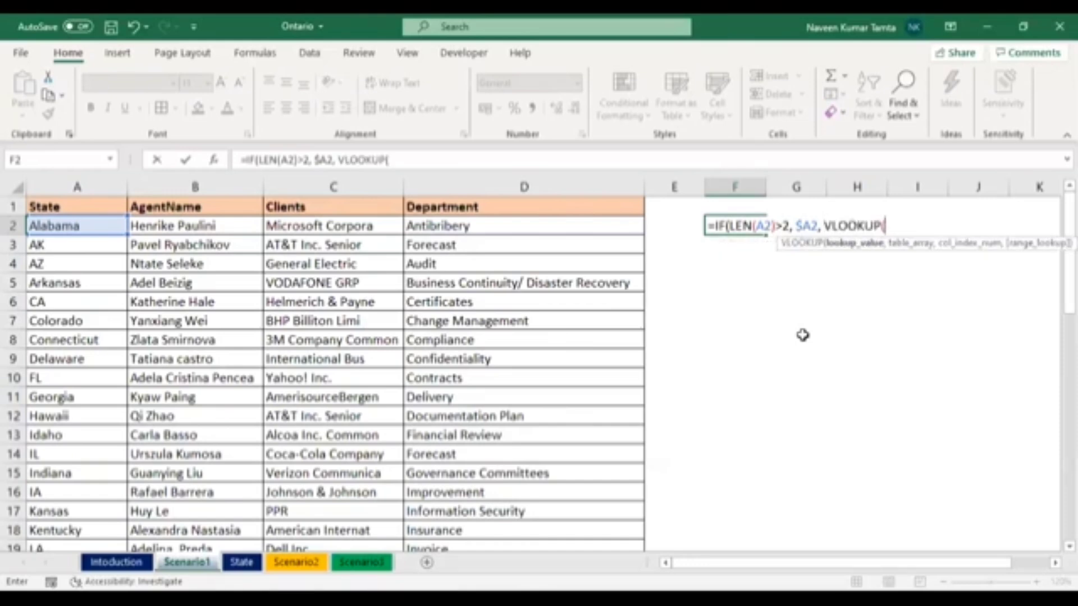
pyautogui.press('Left')
pyautogui.press('Left')
pyautogui.press('Left')
pyautogui.press('Left')
pyautogui.press('Left')
pyautogui.press('F4')
pyautogui.press('F4')
pyautogui.press('F4')
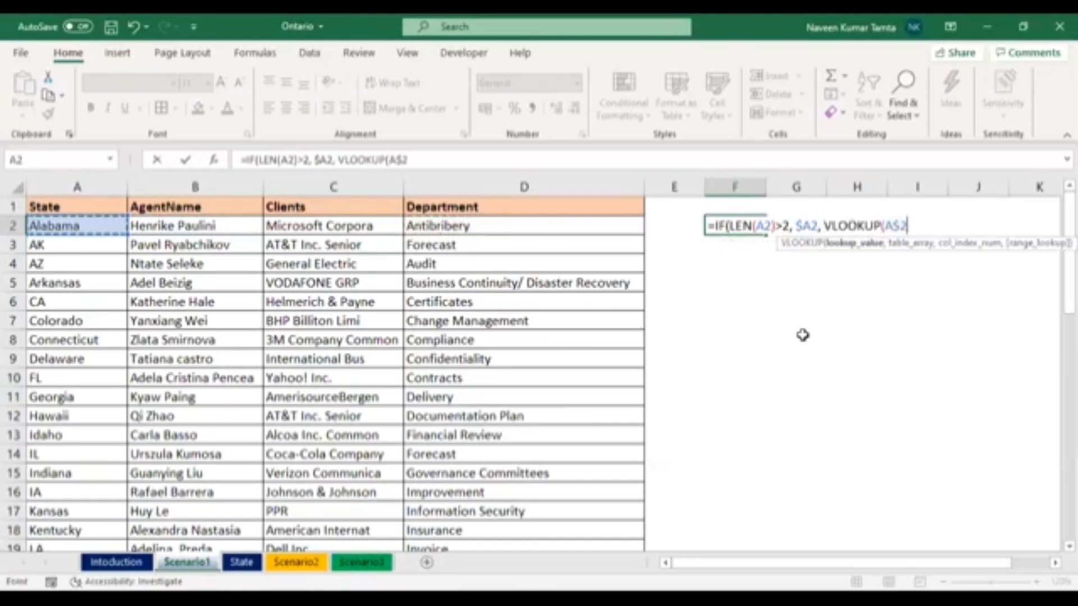
pyautogui.write(',')
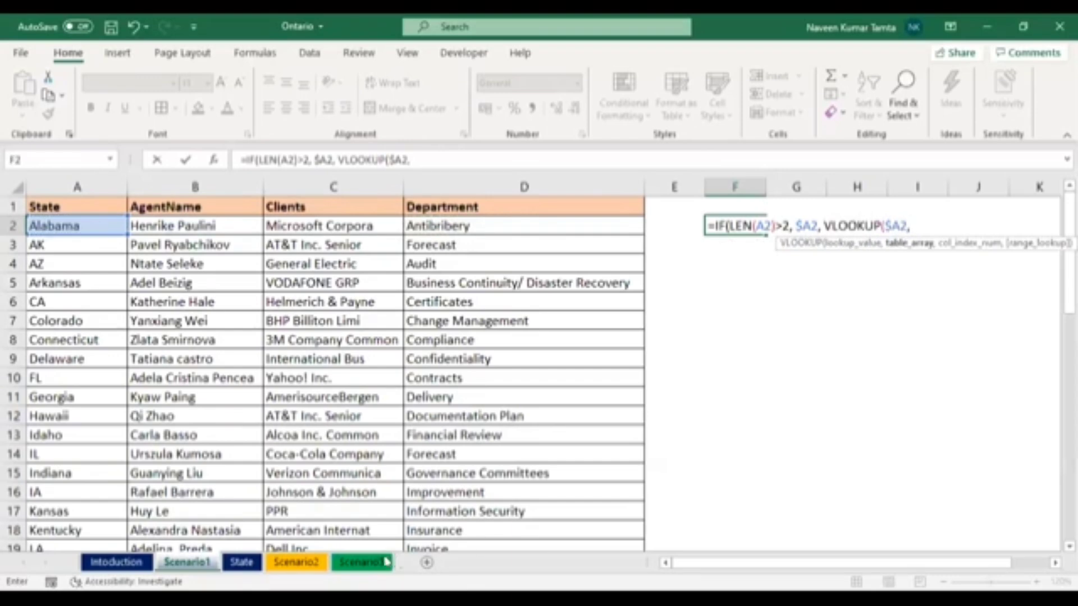
# Complete the VLOOKUP with table array State!$A:$B, column index 2 and exact match 0, and enter the formula
pyautogui.click(243, 562)
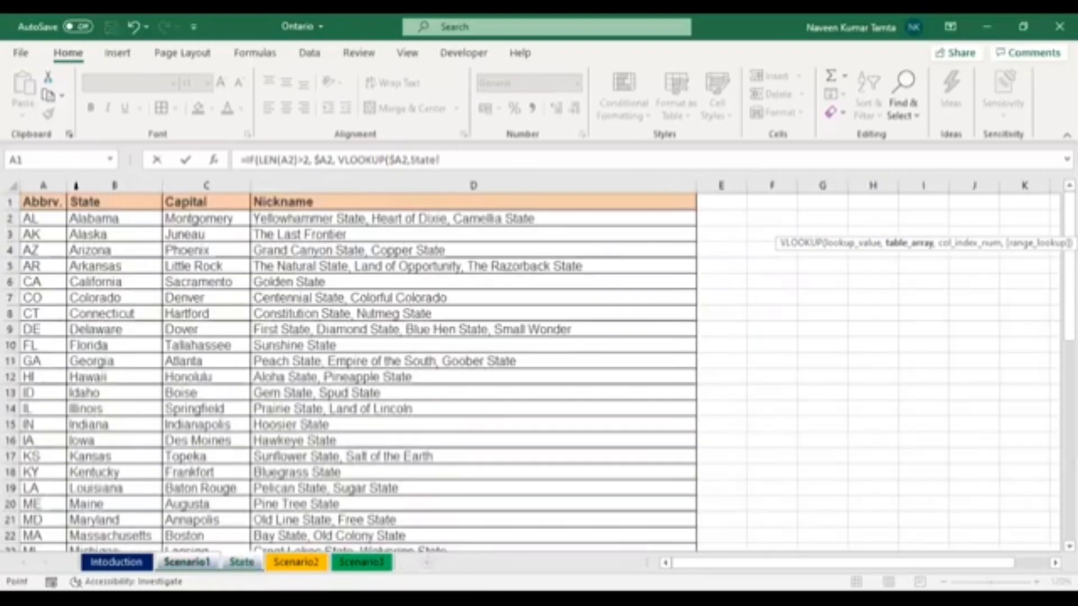
pyautogui.click(49, 185)
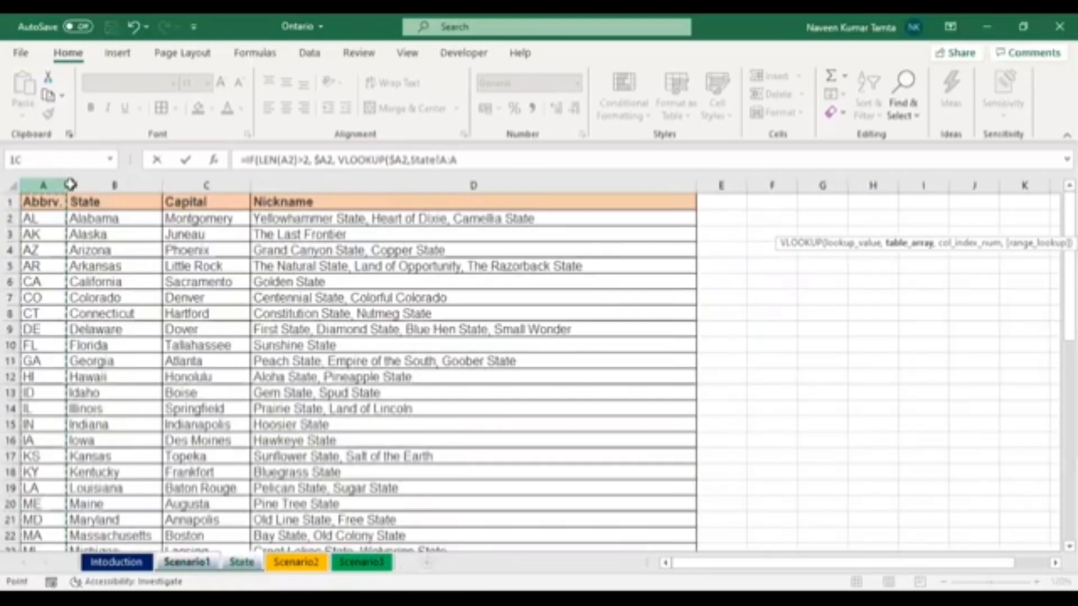
pyautogui.moveTo(70, 184); pyautogui.dragTo(115, 185)
pyautogui.press('F4')
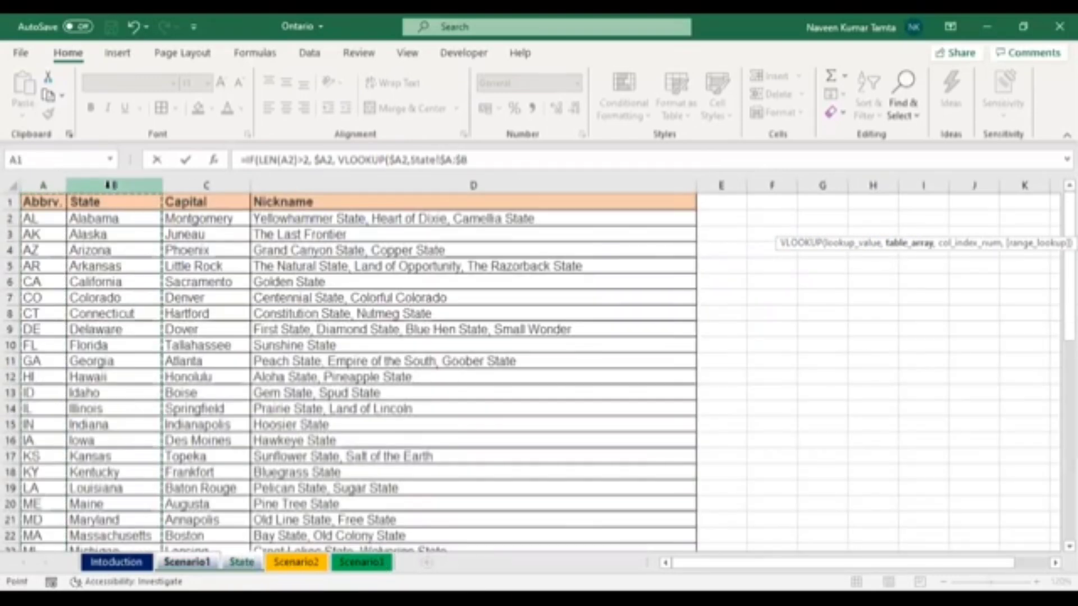
pyautogui.click(491, 153)
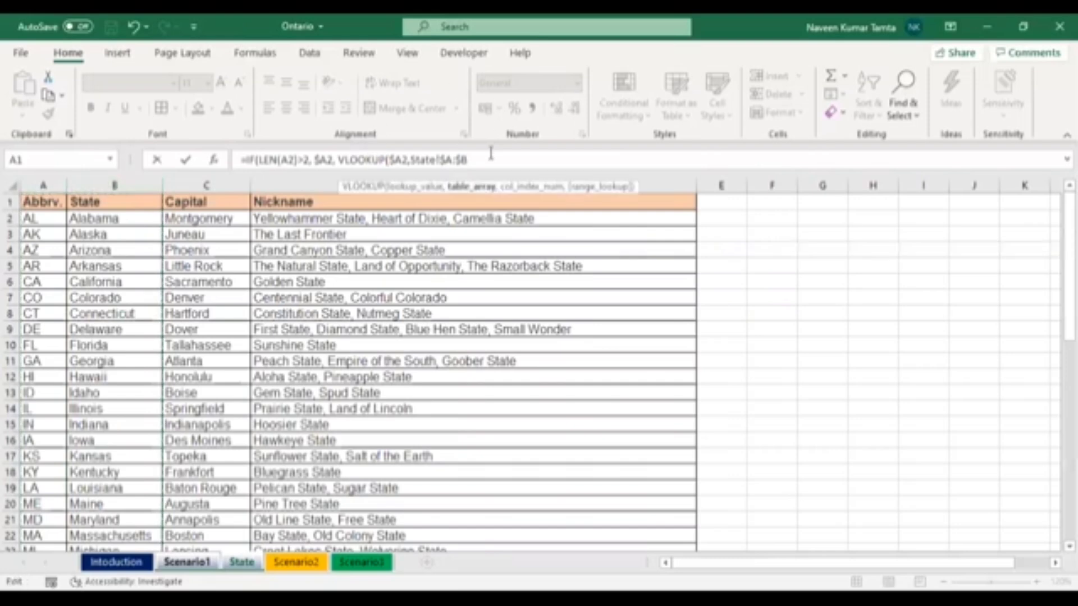
pyautogui.write(',2,0)')
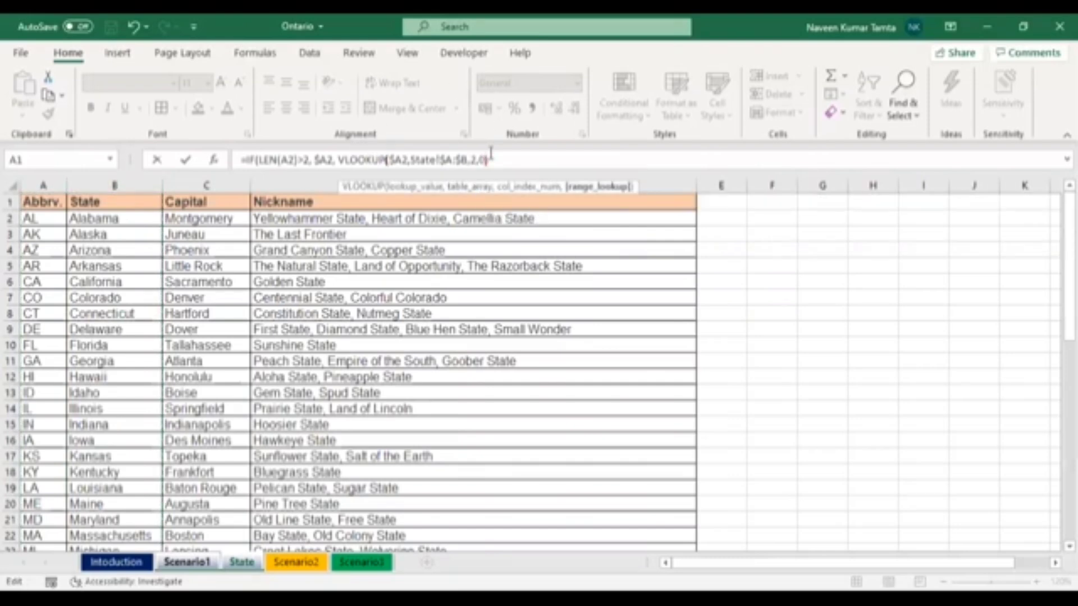
pyautogui.write(')')
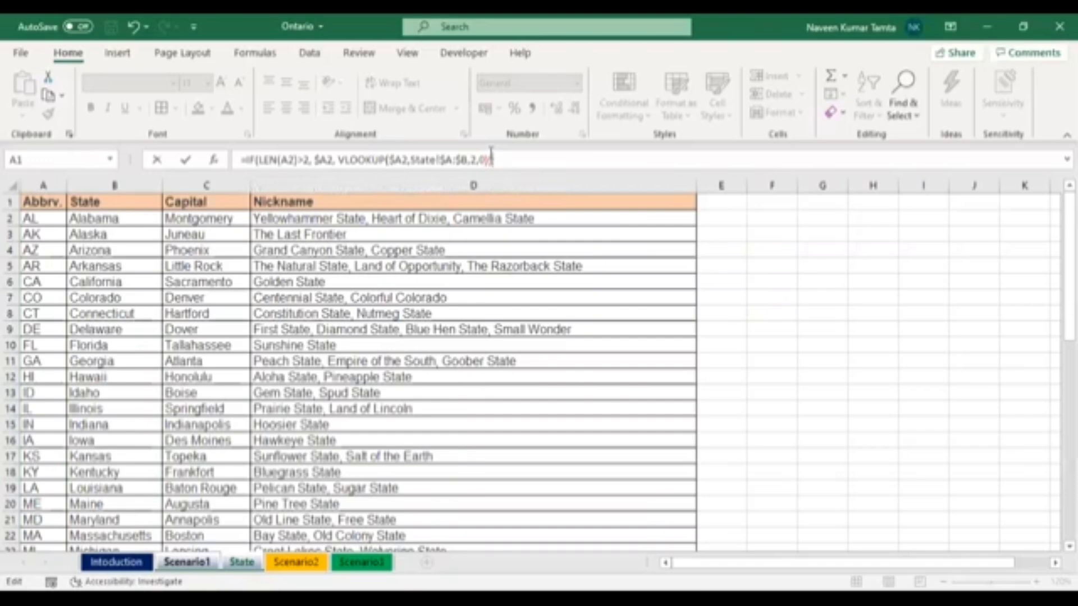
pyautogui.press('Return')
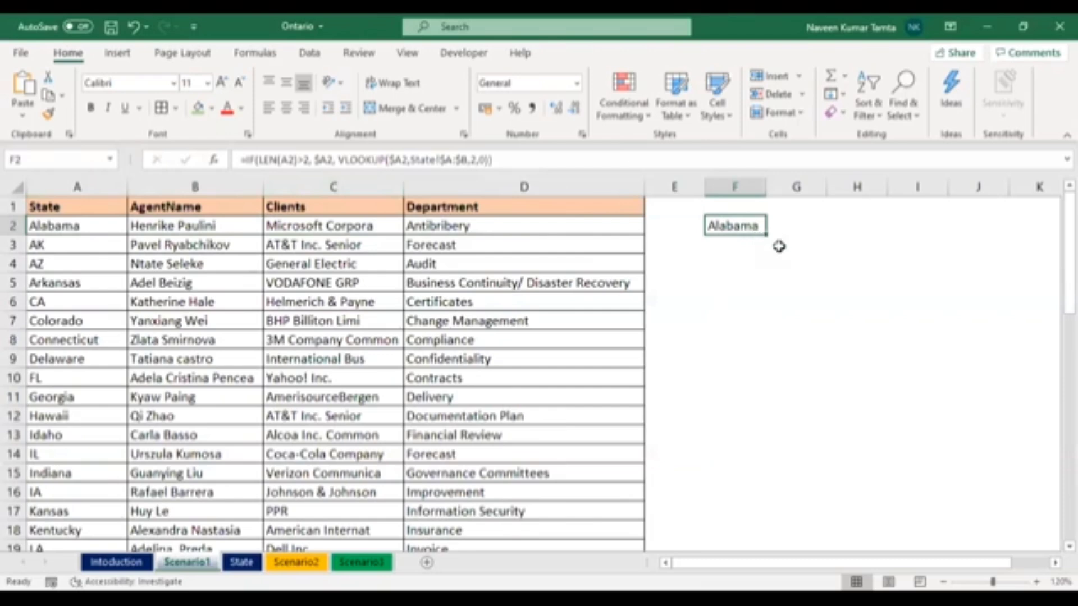
# Copy the F2 formula down to F3 and check its result against the AK entry on the State sheet
pyautogui.moveTo(767, 238); pyautogui.dragTo(768, 255)
pyautogui.click(719, 245)
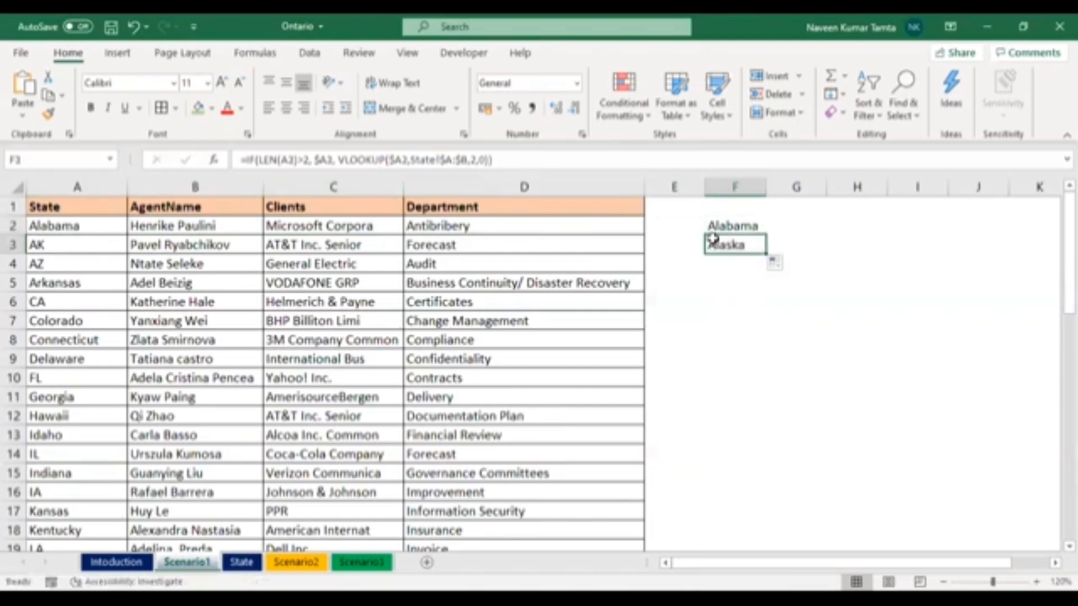
pyautogui.click(66, 250)
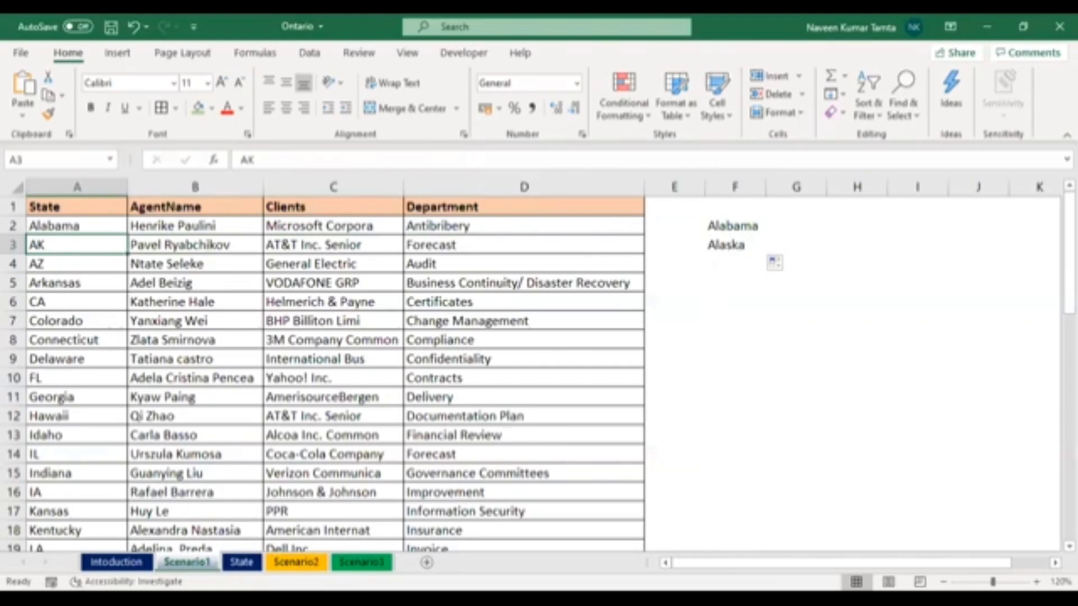
pyautogui.click(241, 562)
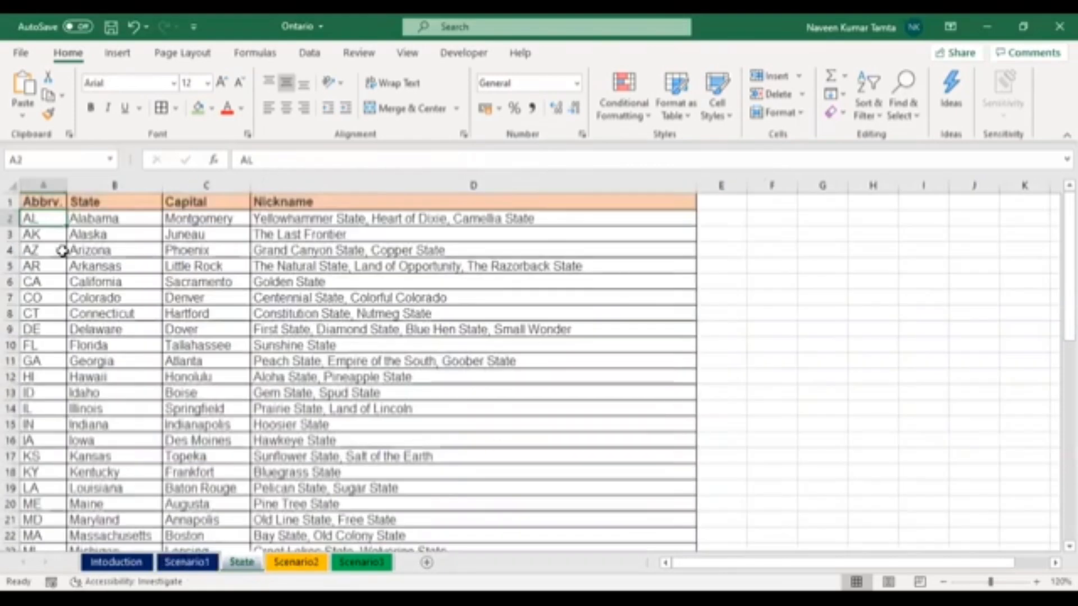
pyautogui.click(48, 235)
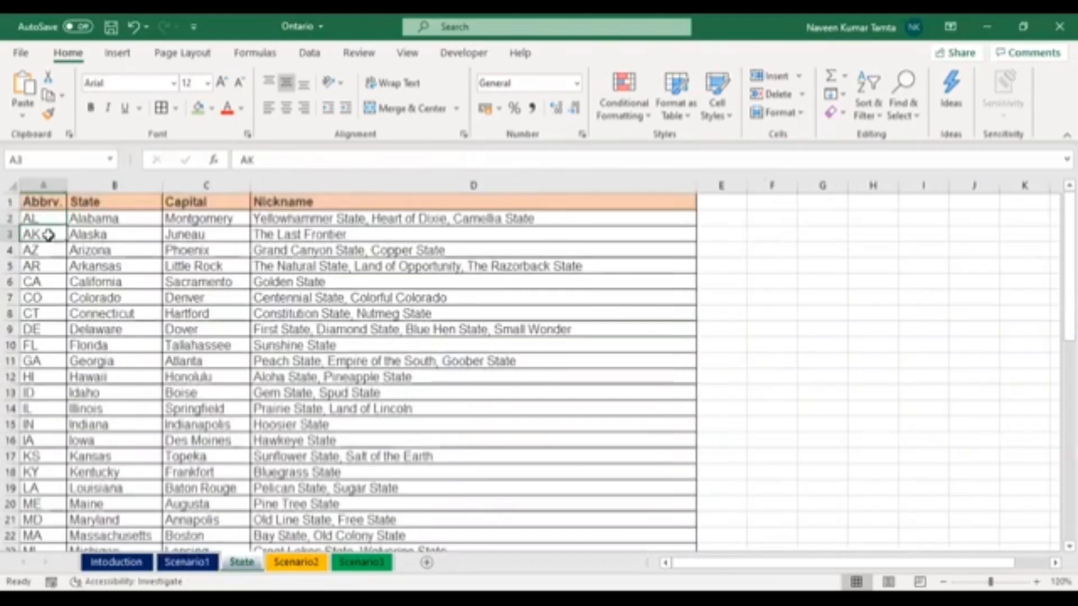
pyautogui.click(100, 236)
pyautogui.click(32, 236)
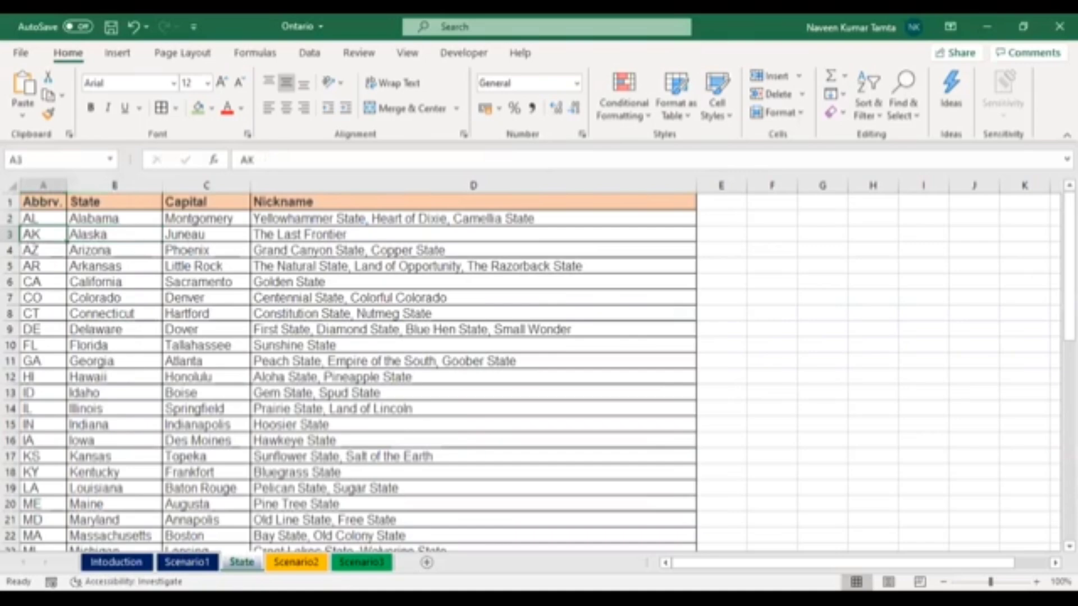
pyautogui.click(187, 563)
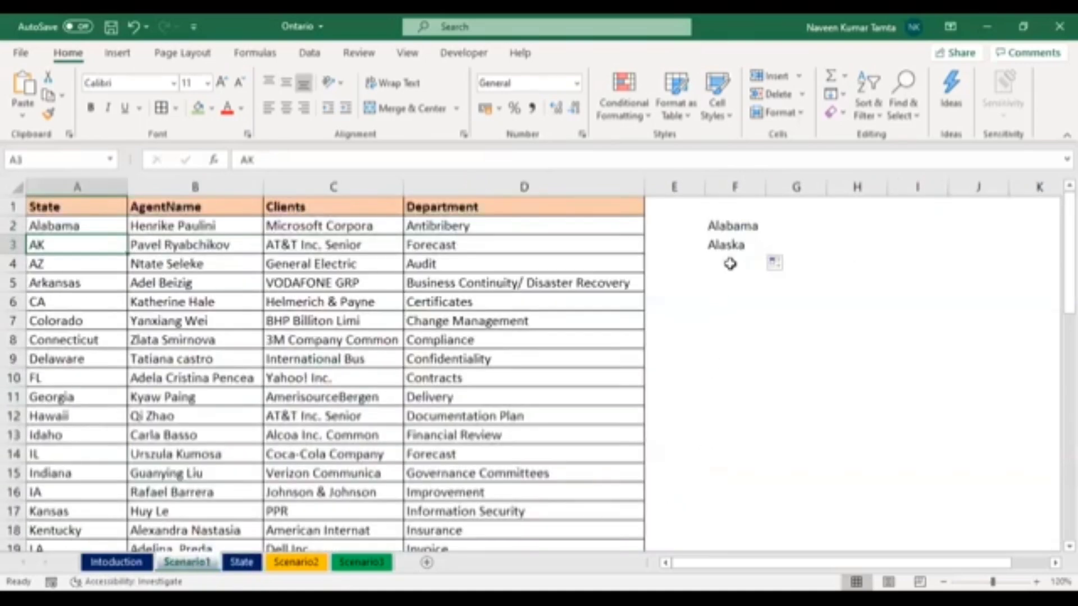
# Fill the IF formula from F2 down column F for all the State entries
pyautogui.click(733, 224)
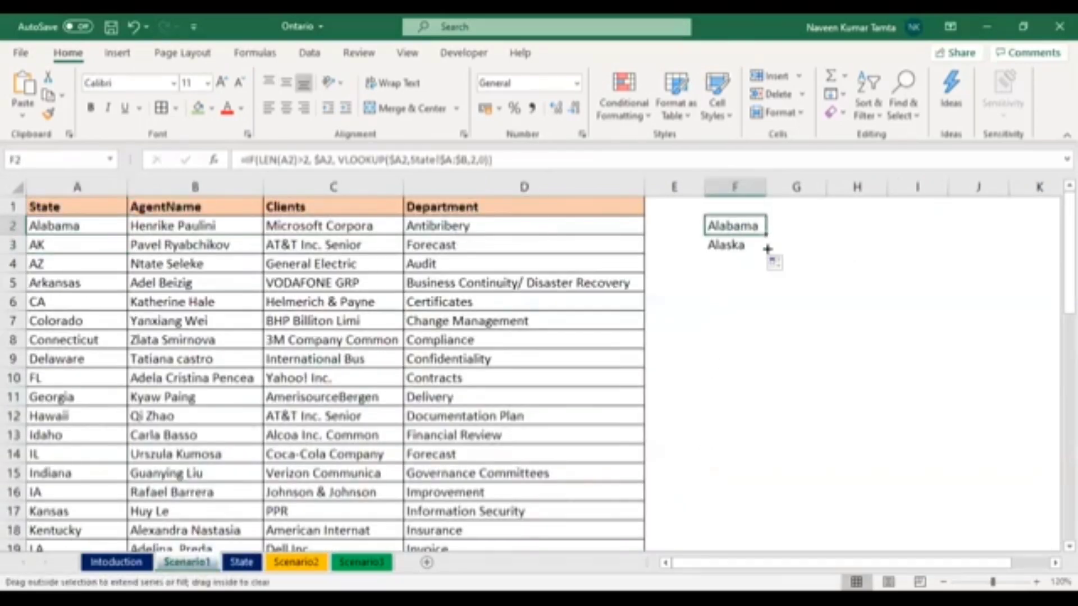
pyautogui.moveTo(767, 249); pyautogui.dragTo(788, 489)
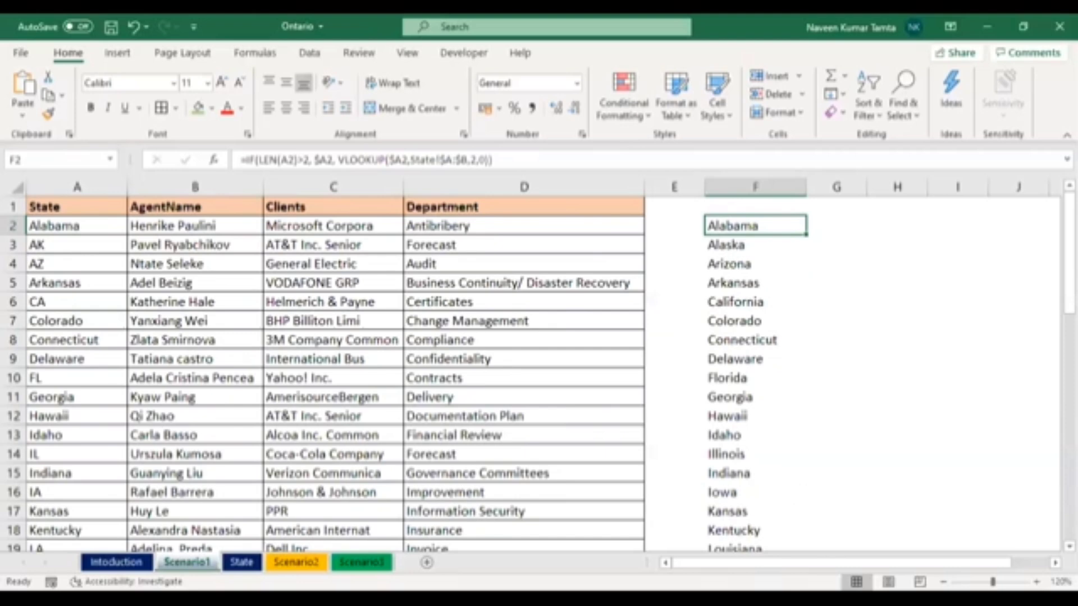
# On the Scenario2 sheet, copy the Names list with its header from column B to column G, starting at G1
pyautogui.click(296, 562)
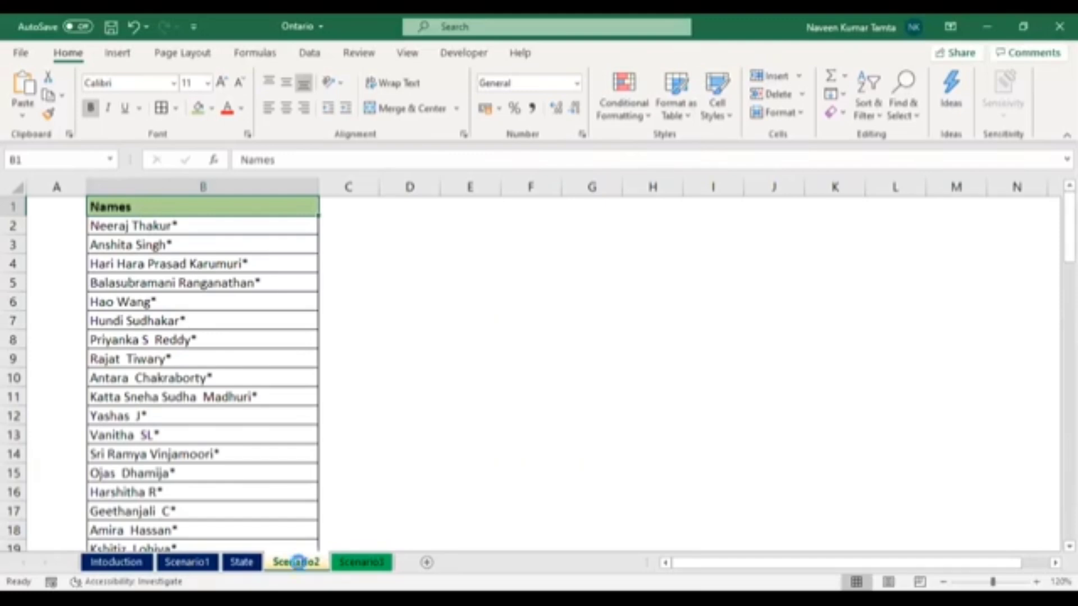
pyautogui.hotkey('ctrl', 'shift', 'Down')
pyautogui.hotkey('ctrl', 'c')
pyautogui.hotkey('ctrl', 'Up')
pyautogui.press('Right')
pyautogui.press('Right')
pyautogui.press('Right')
pyautogui.press('Right')
pyautogui.press('Right')
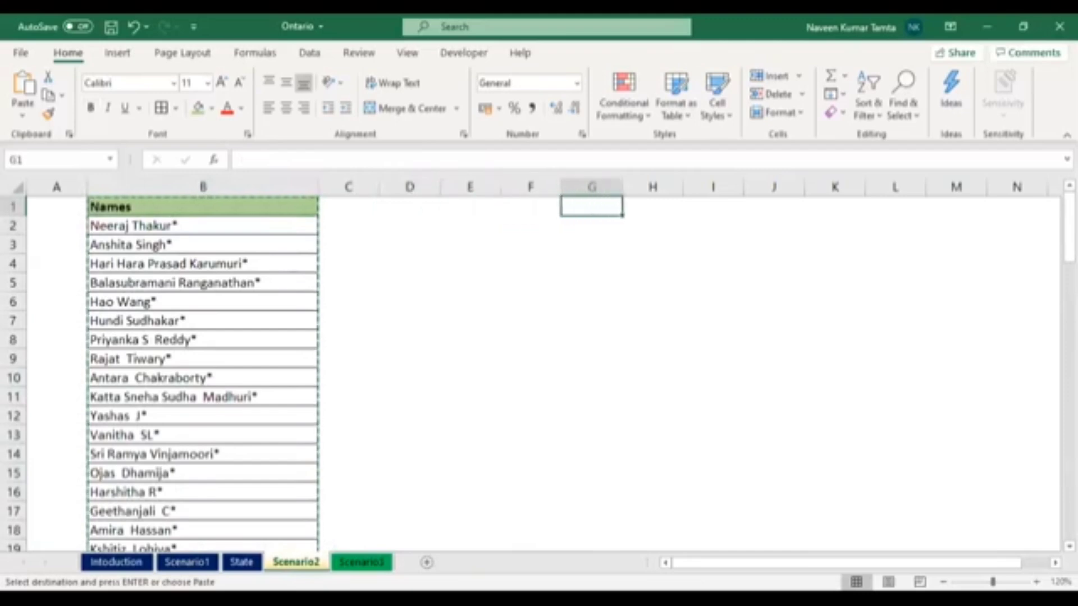
pyautogui.press('Return')
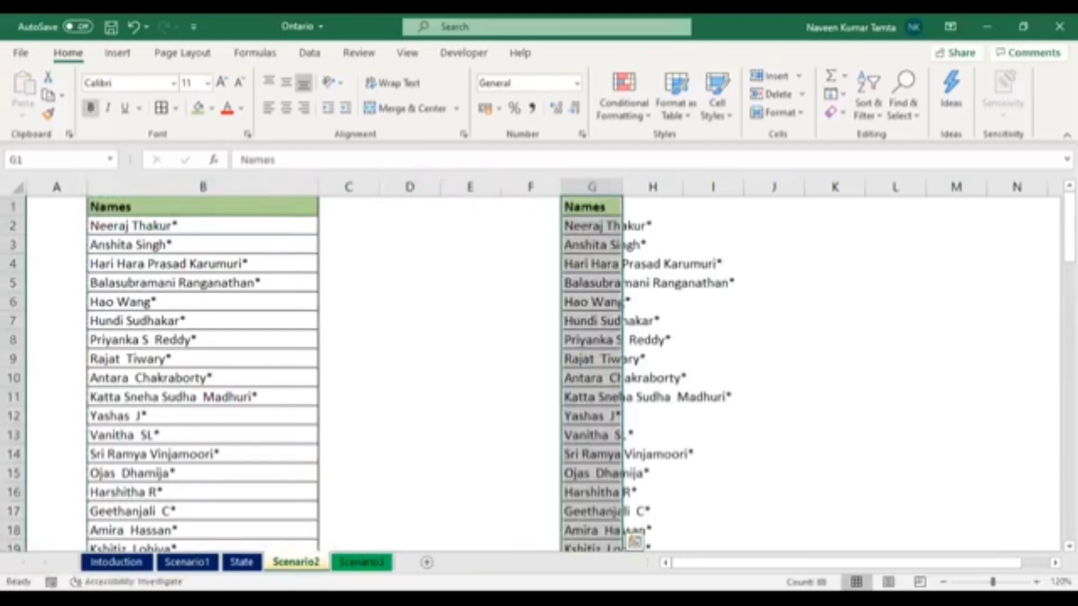
# AutoFit the width of column G to the copied names
pyautogui.hotkey('alt', 'h')
pyautogui.press('o')
pyautogui.press('i')
pyautogui.press('Left')
pyautogui.press('Right')
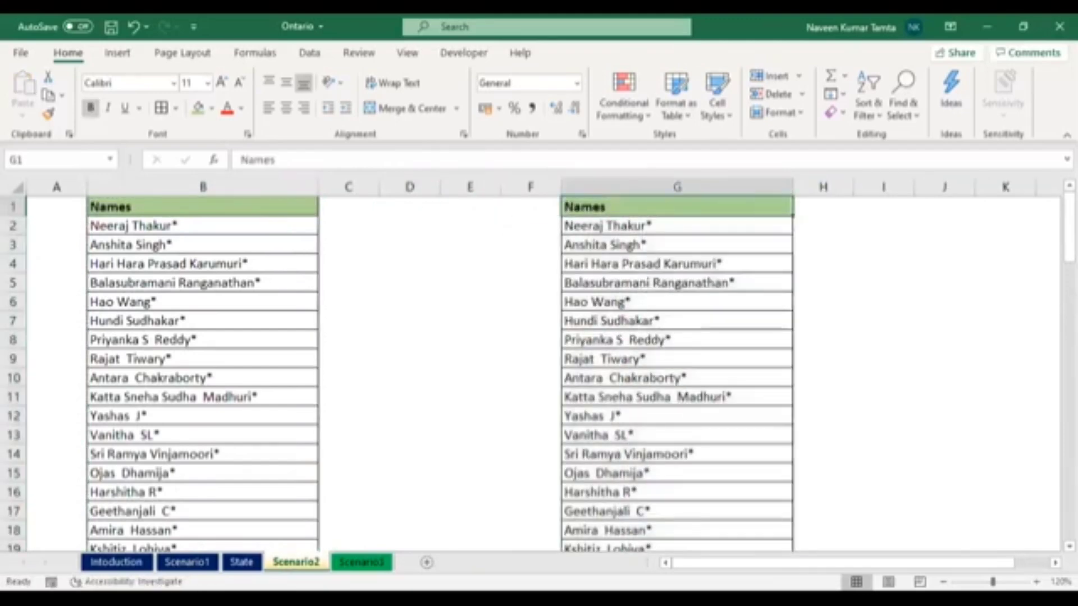
# Start Text to Columns on the copied names G2:G88 as delimited data, adding * as the Other delimiter
pyautogui.press('Down')
pyautogui.press('Up')
pyautogui.press('Down')
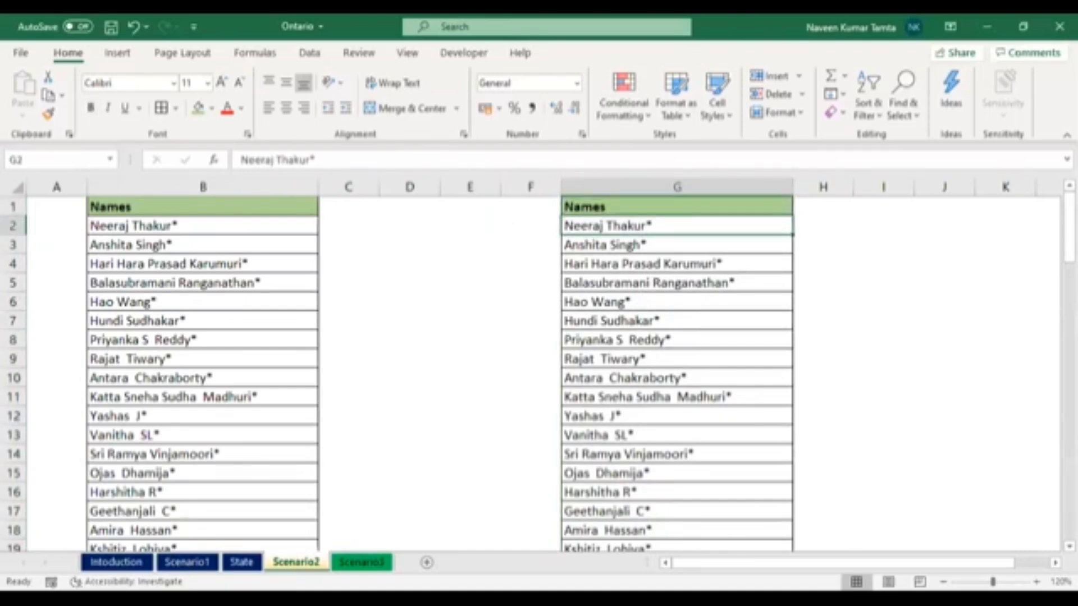
pyautogui.hotkey('ctrl', 'shift', 'Down')
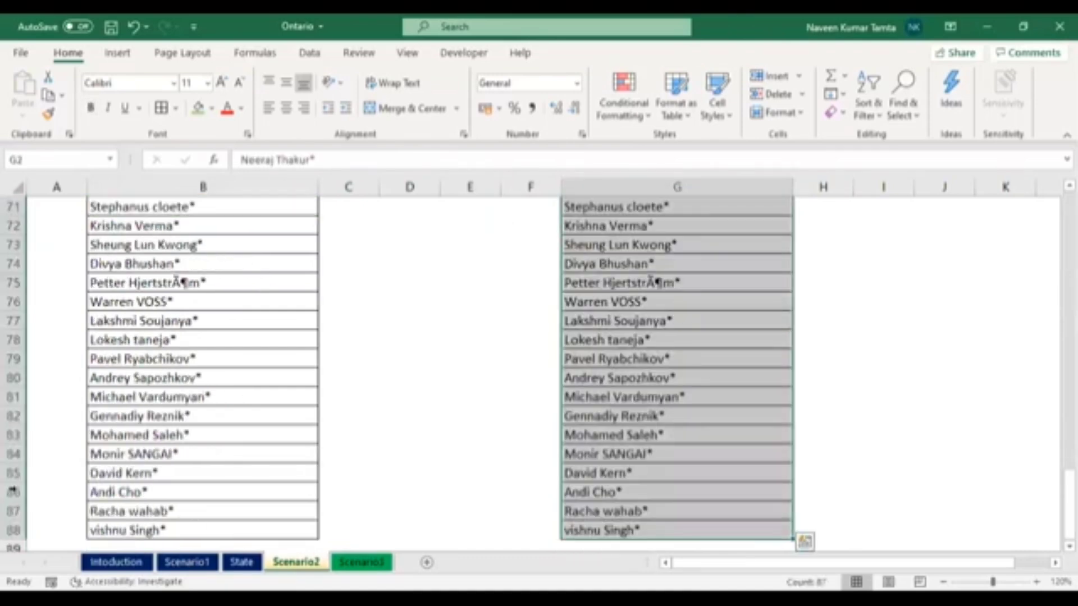
pyautogui.click(316, 54)
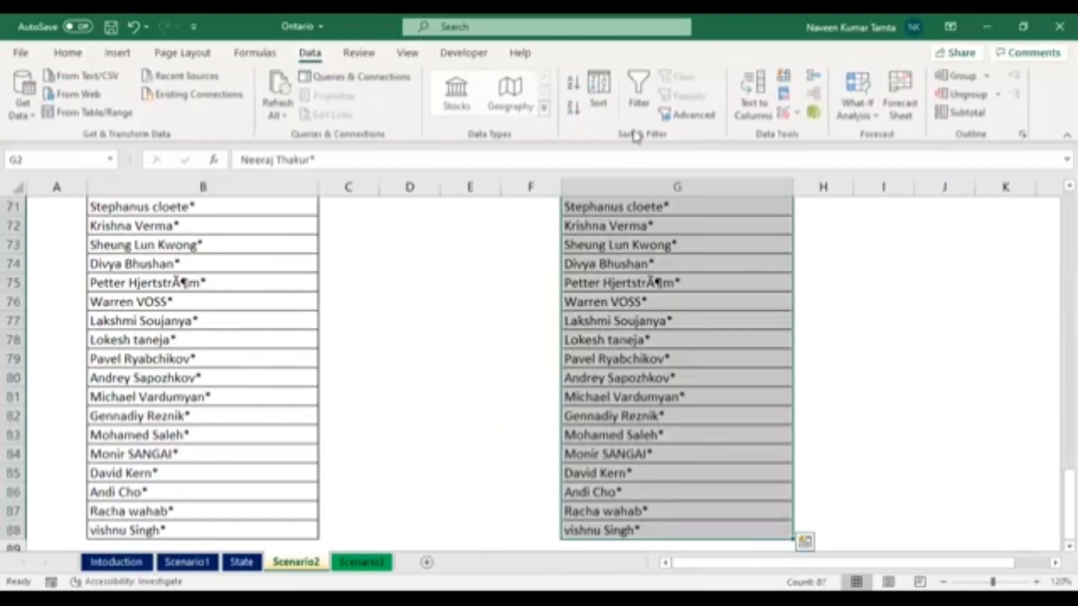
pyautogui.click(241, 54)
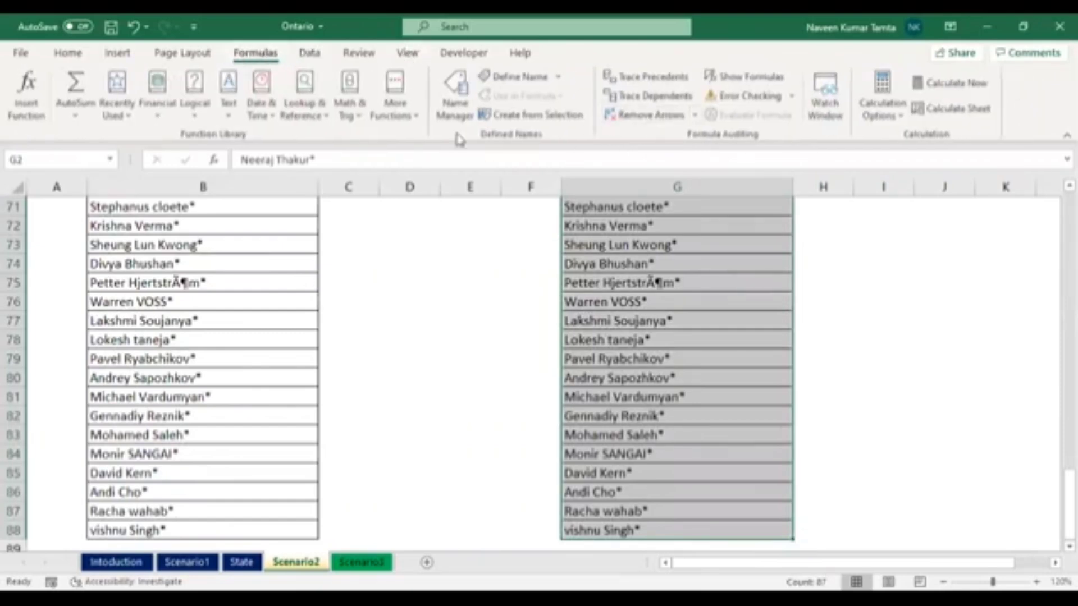
pyautogui.click(310, 53)
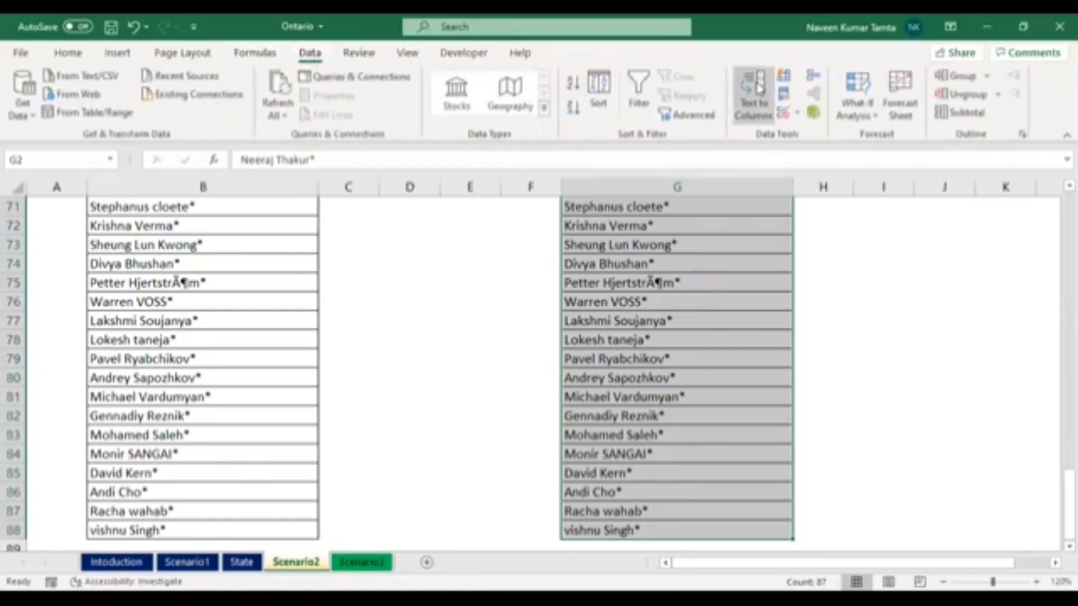
pyautogui.click(756, 90)
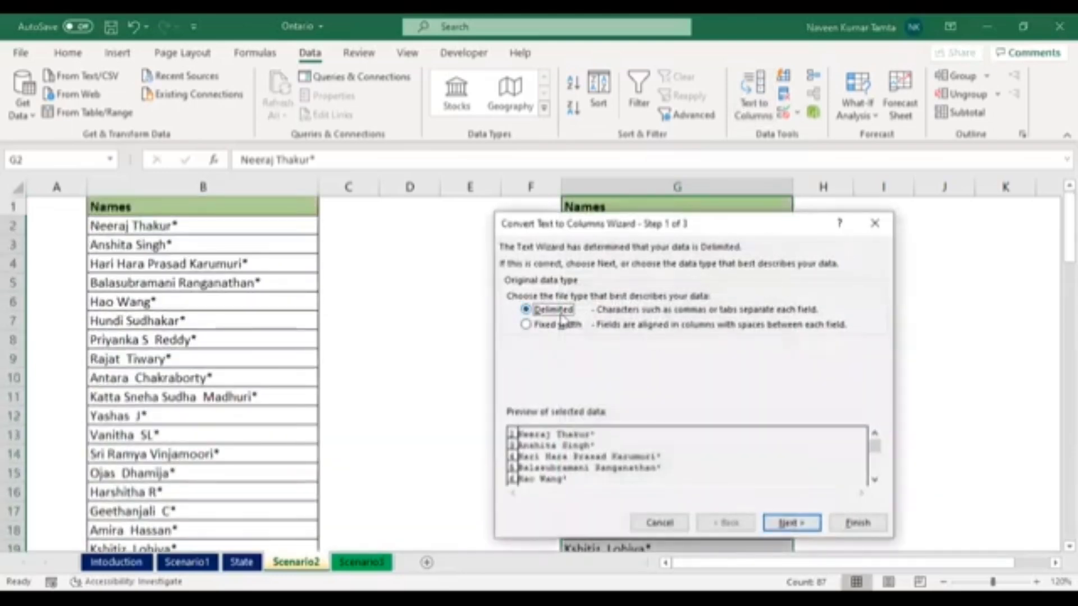
pyautogui.click(789, 523)
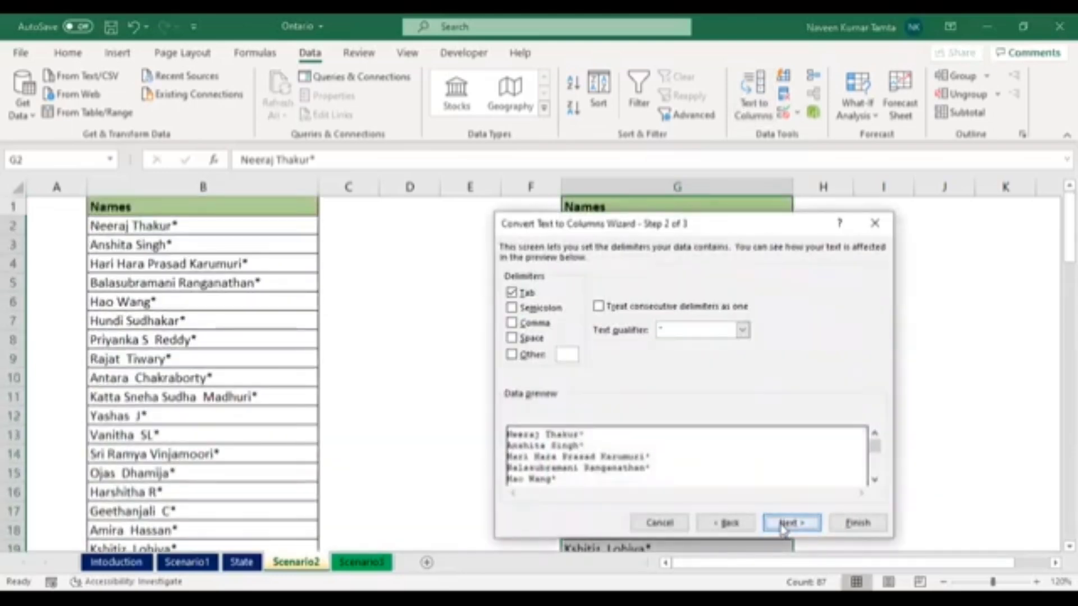
pyautogui.click(514, 355)
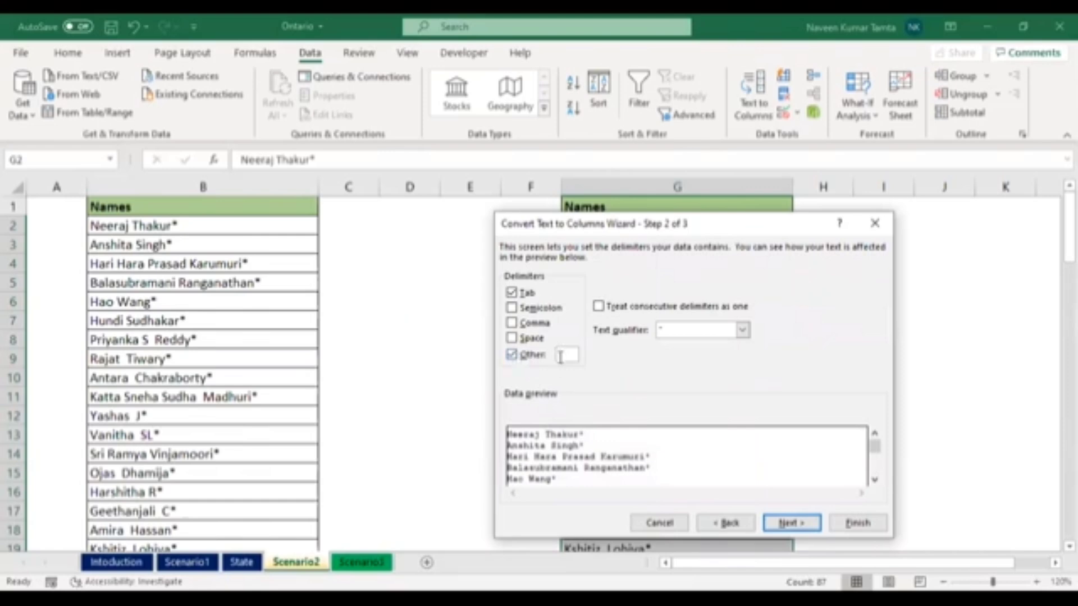
pyautogui.write('*')
pyautogui.click(598, 306)
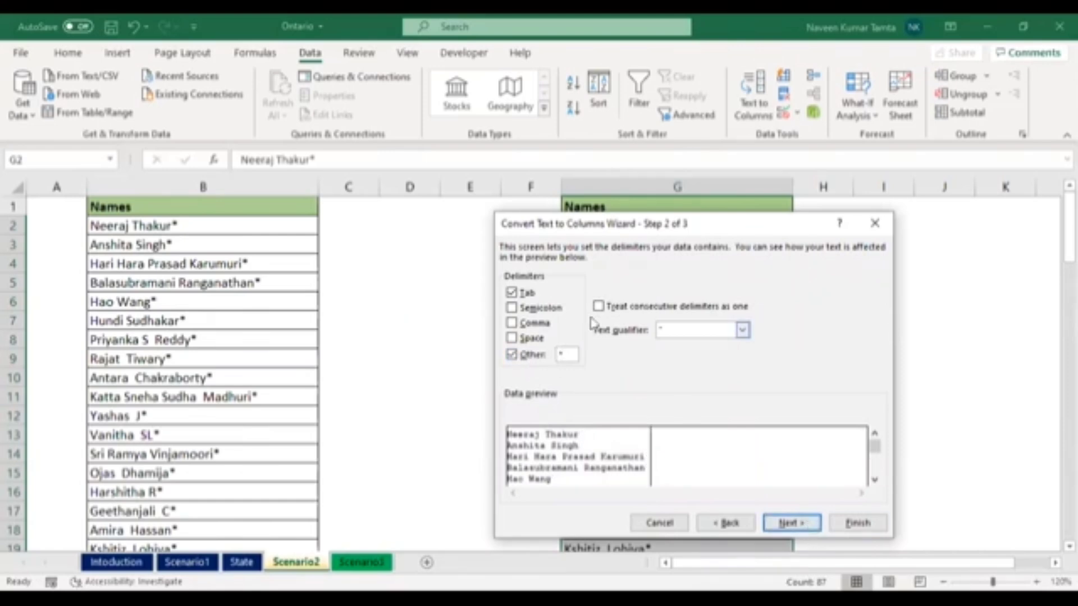
pyautogui.click(512, 338)
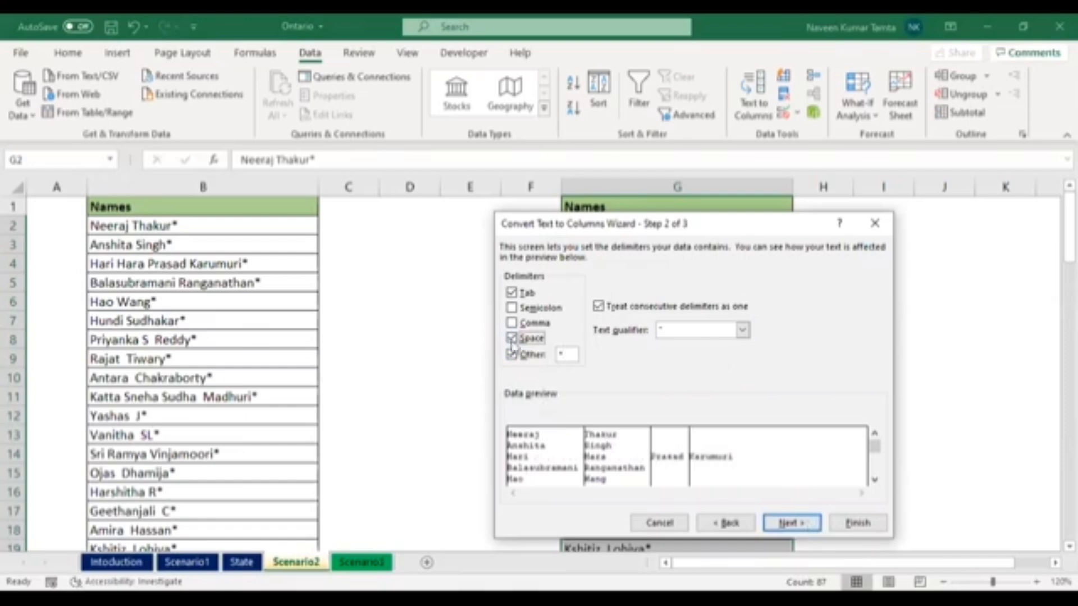
pyautogui.click(512, 338)
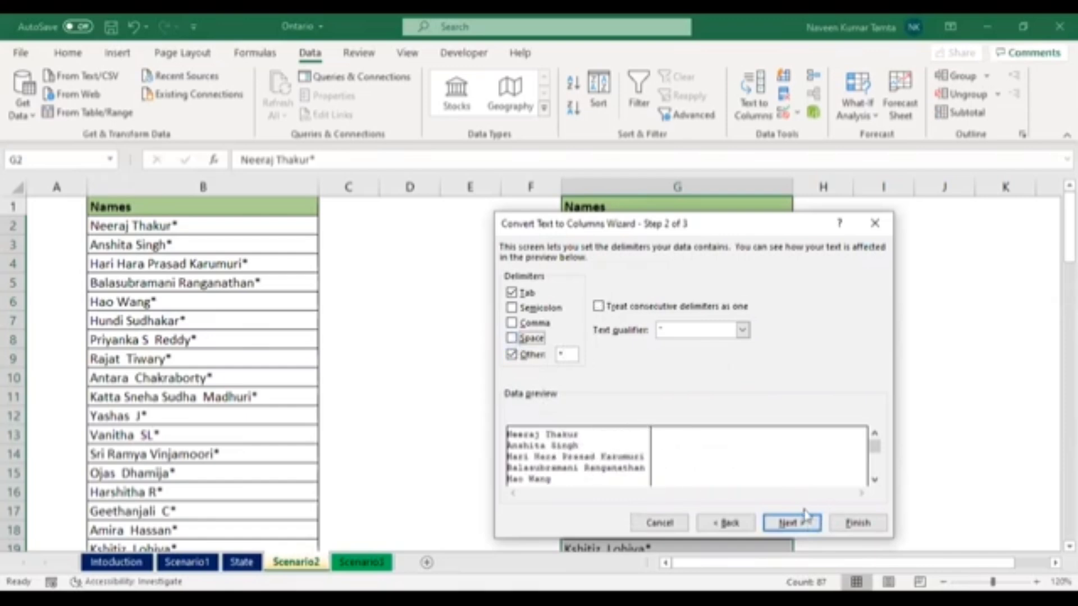
# Finish Text to Columns on the copied names with General column format and $G$2 as destination
pyautogui.click(793, 524)
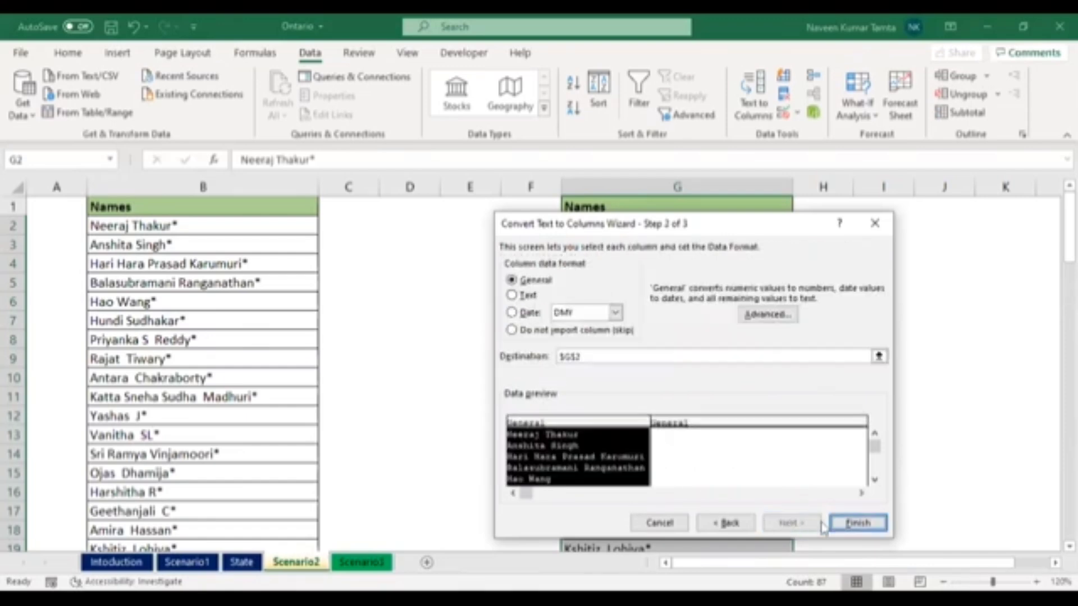
pyautogui.click(856, 523)
pyautogui.click(690, 231)
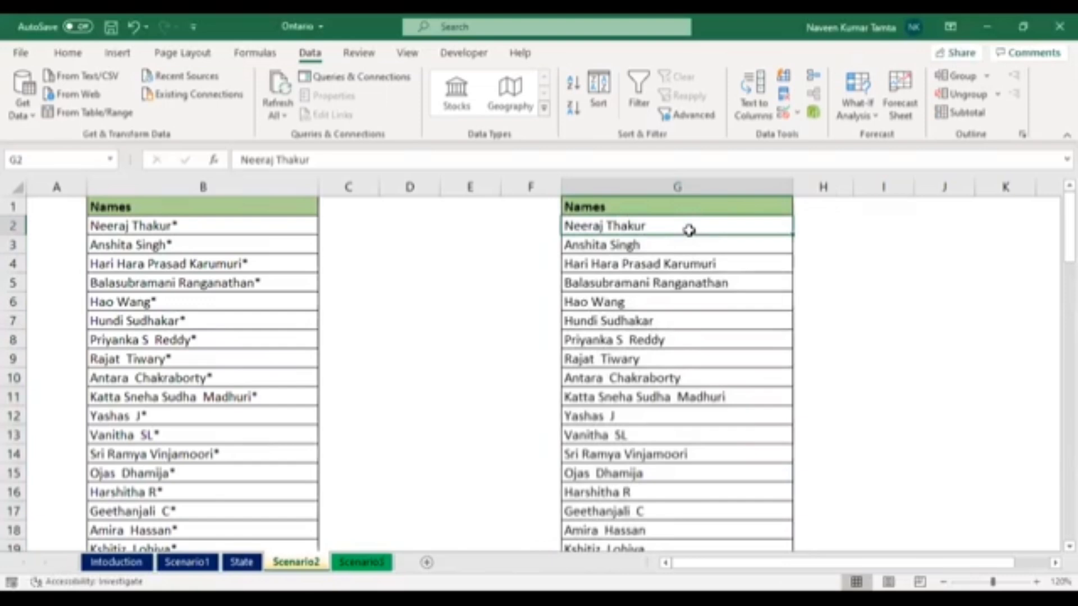
# Delete the converted Names list, including its header, from column G
pyautogui.hotkey('ctrl', 'shift', 'Down')
pyautogui.hotkey('ctrl', 'Up')
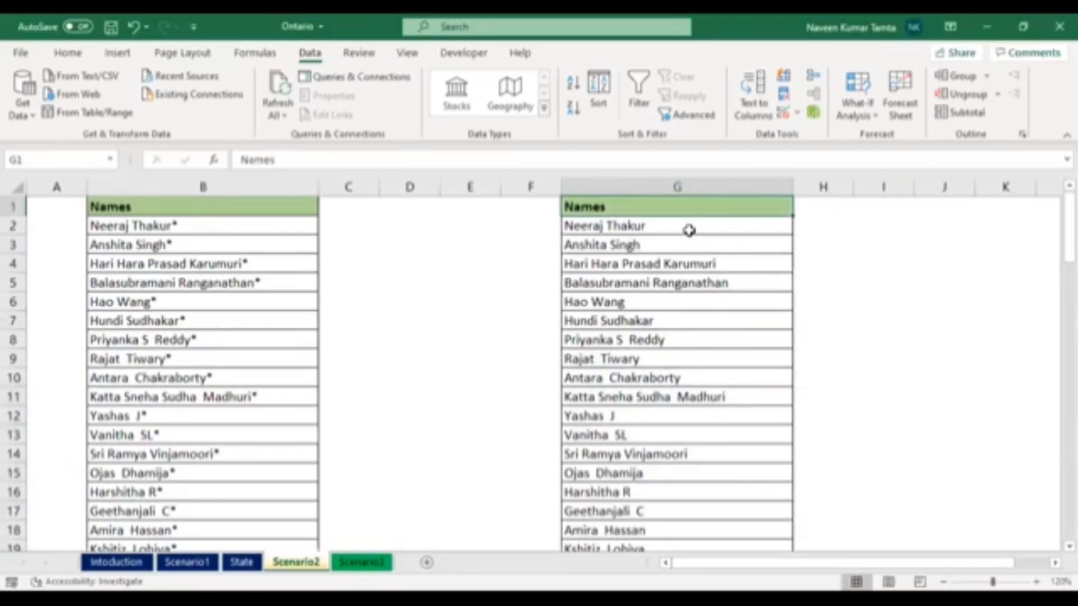
pyautogui.hotkey('ctrl', 'shift', 'Down')
pyautogui.press('Delete')
pyautogui.press('Left')
pyautogui.press('Left')
pyautogui.press('Left')
pyautogui.press('Left')
pyautogui.press('Left')
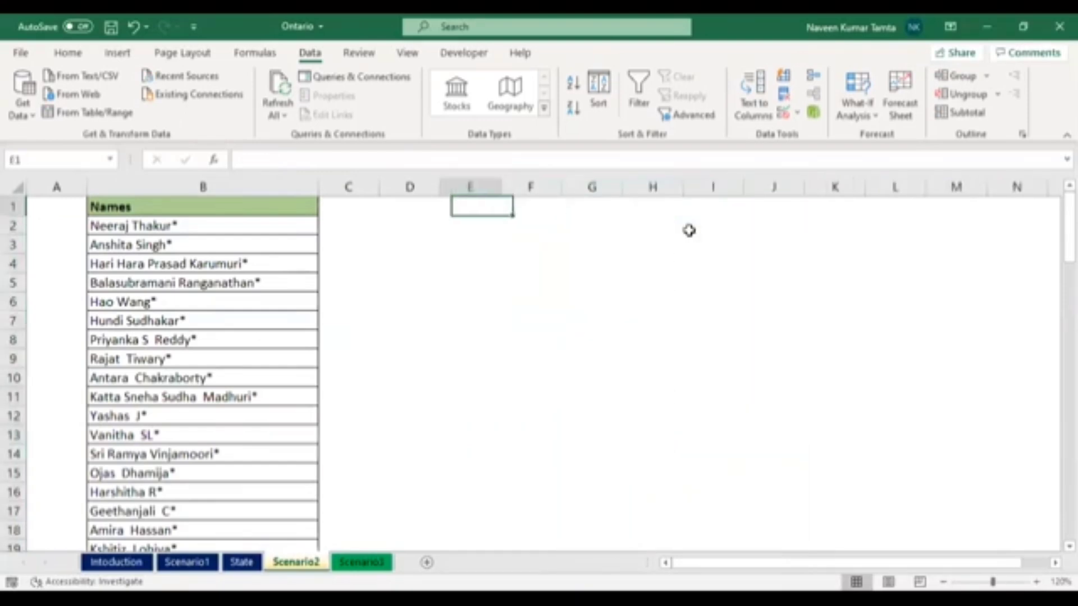
pyautogui.press('Left')
pyautogui.press('Down')
pyautogui.press('Right')
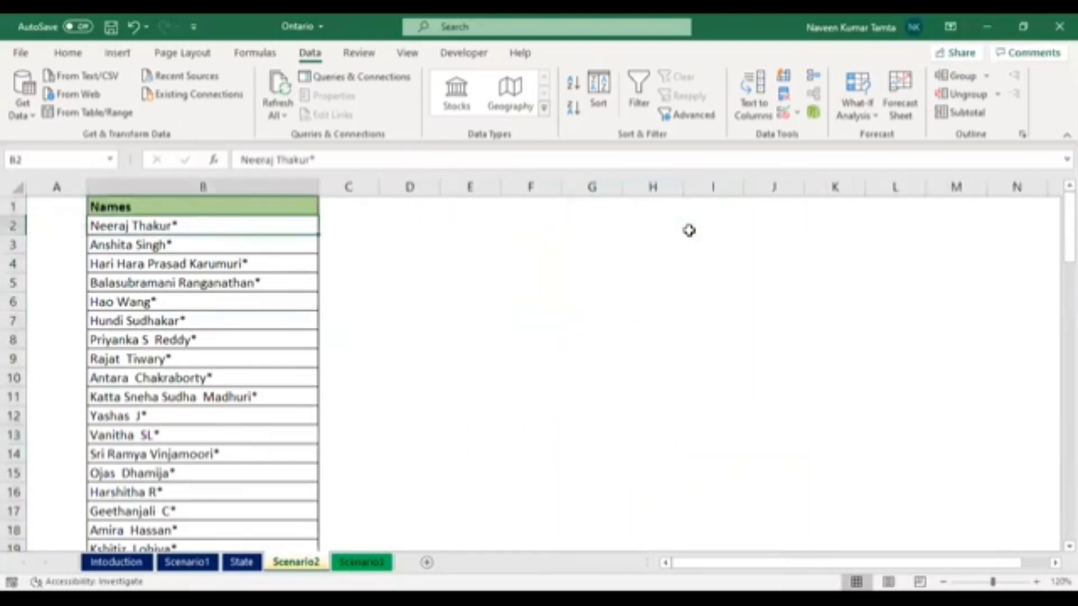
pyautogui.hotkey('ctrl', 'shift', 'Down')
pyautogui.press('Up')
# Enter the heading "Find / Replace" in cell E1 and make it bold
pyautogui.press('Right')
pyautogui.press('Right')
pyautogui.press('Right')
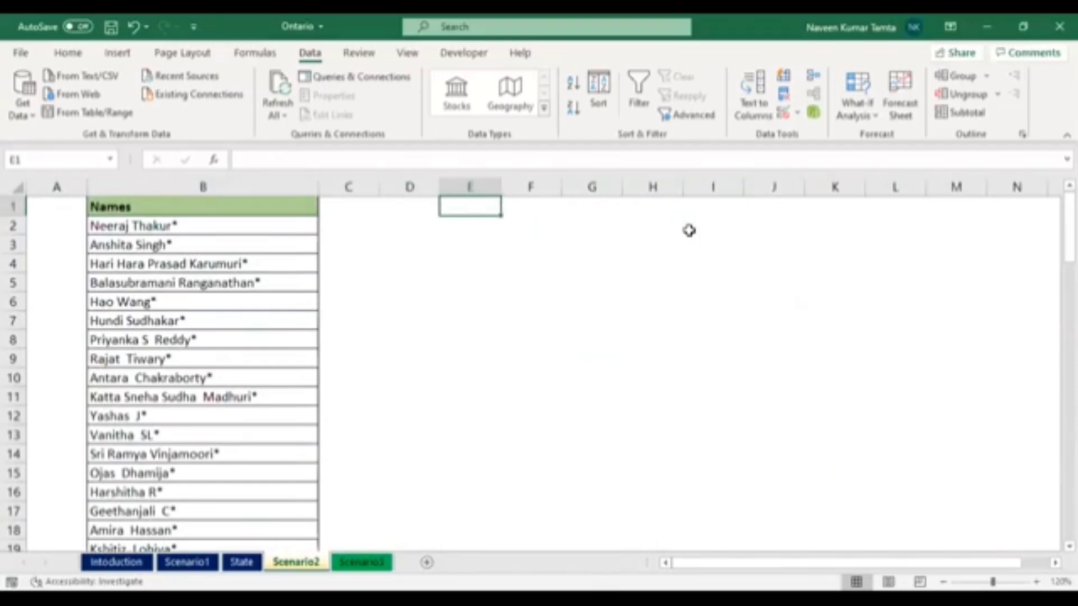
pyautogui.write('Find')
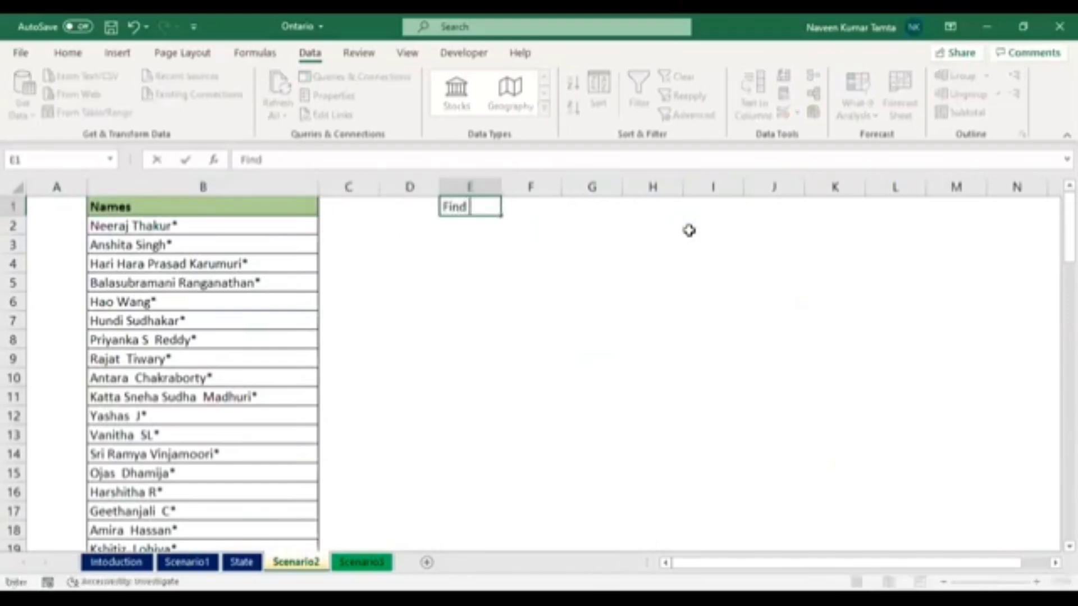
pyautogui.write(' / Replace')
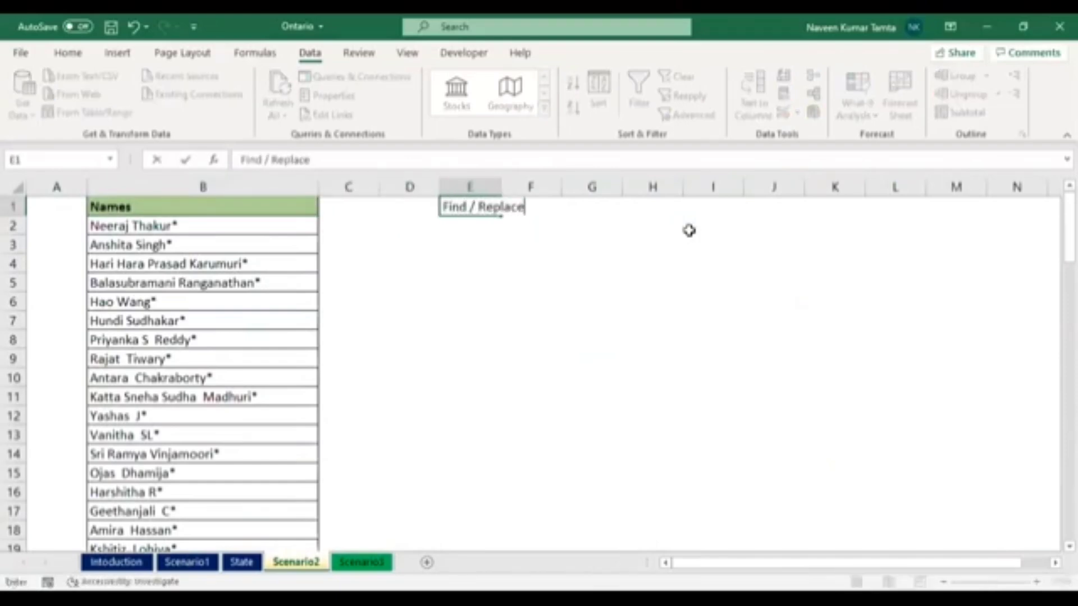
pyautogui.press('Return')
pyautogui.press('Up')
pyautogui.hotkey('ctrl', 'b')
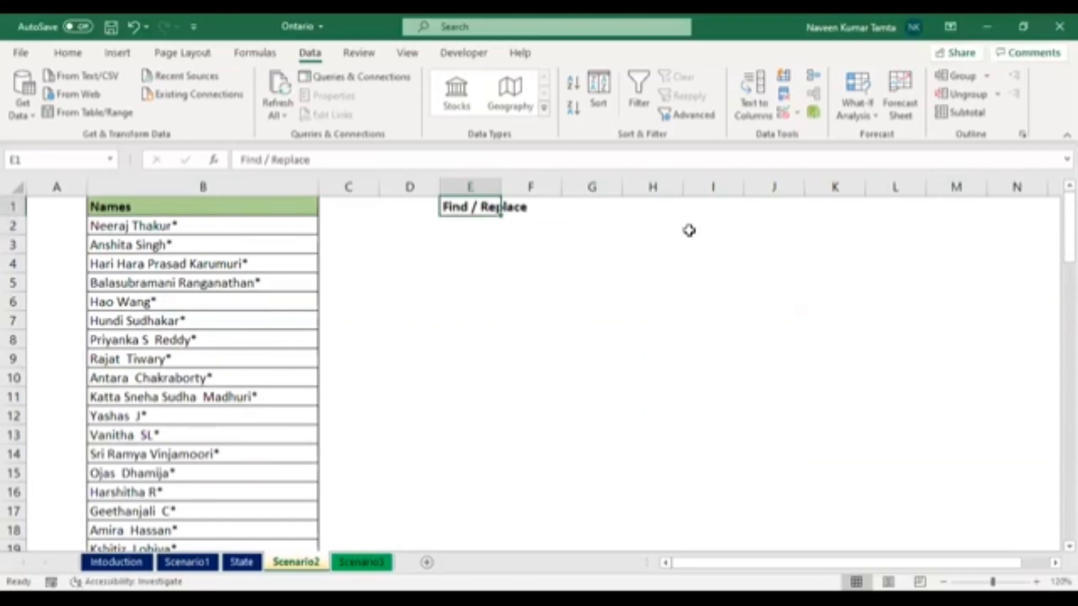
# Enter the note "Short Cut Command = CTRL H" in cell E3 and make it bold
pyautogui.press('Down')
pyautogui.press('Down')
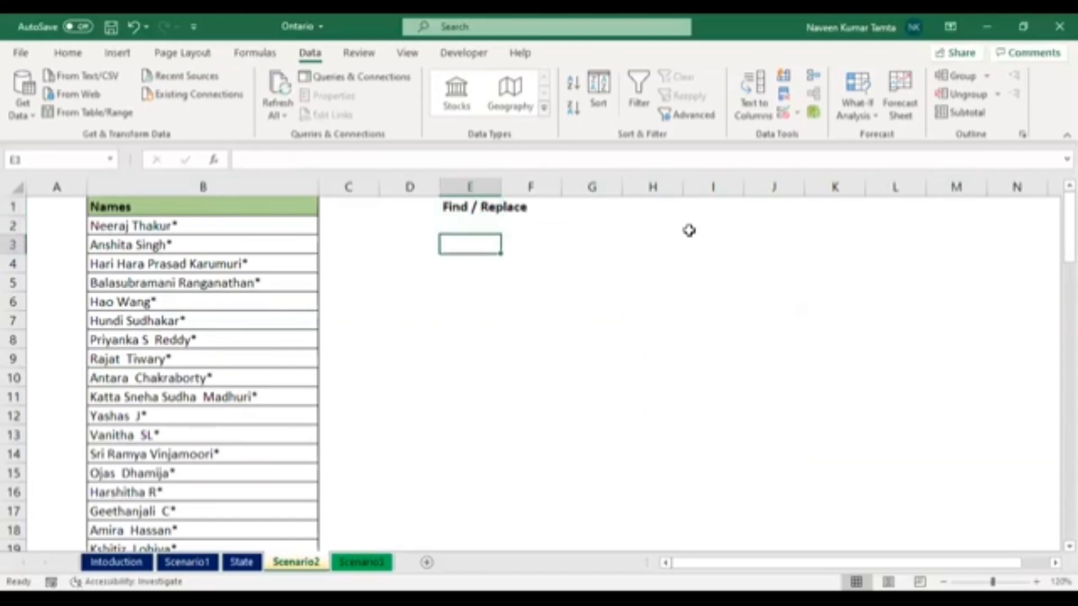
pyautogui.write('Shotyt')
pyautogui.press('BackSpace')
pyautogui.press('BackSpace')
pyautogui.press('BackSpace')
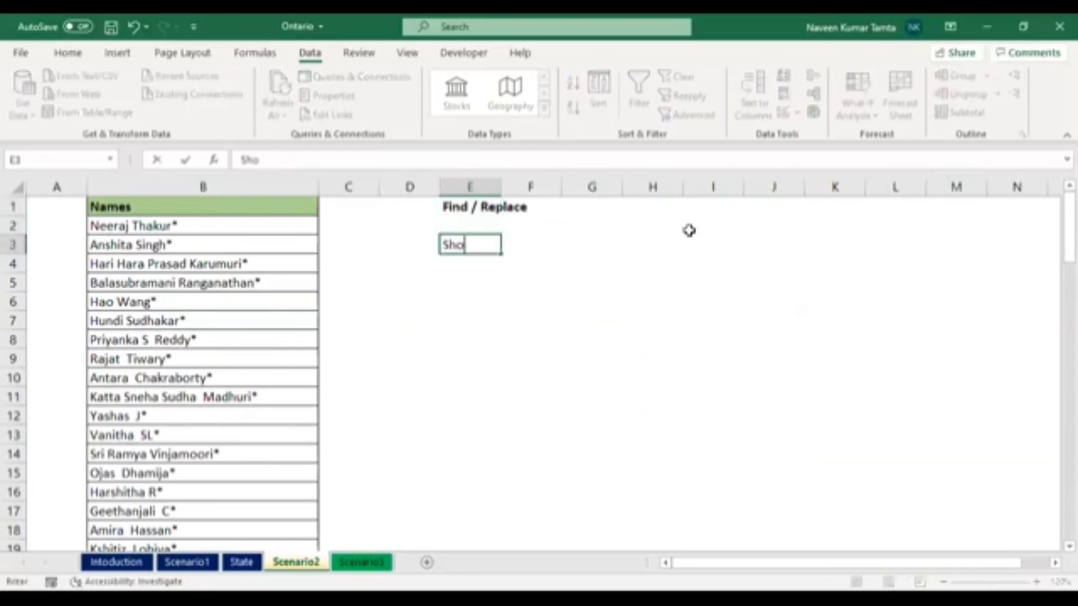
pyautogui.write('rt Cut Comm')
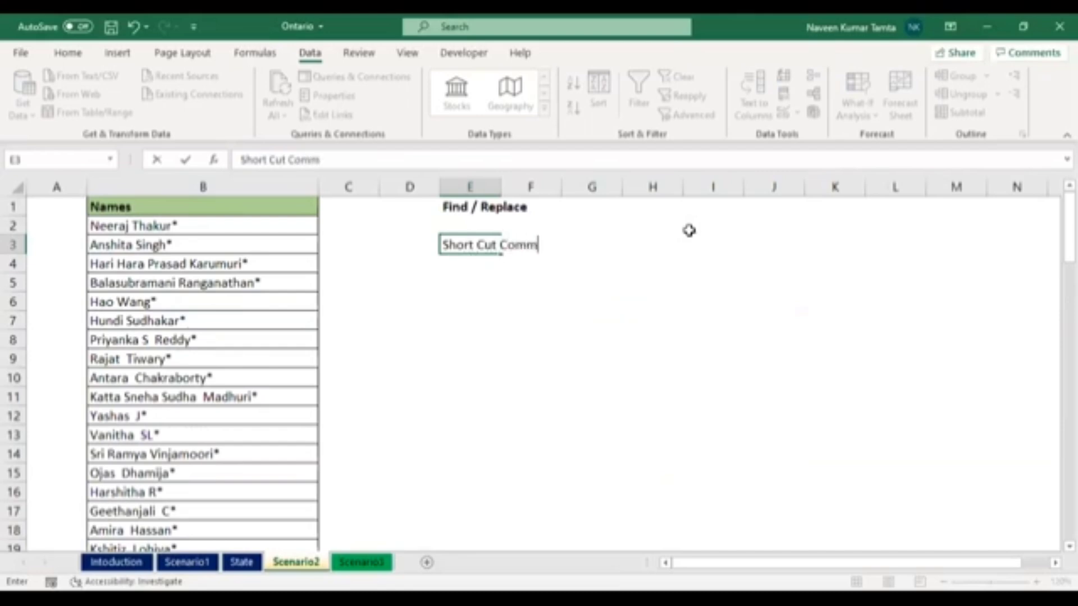
pyautogui.write('and = ')
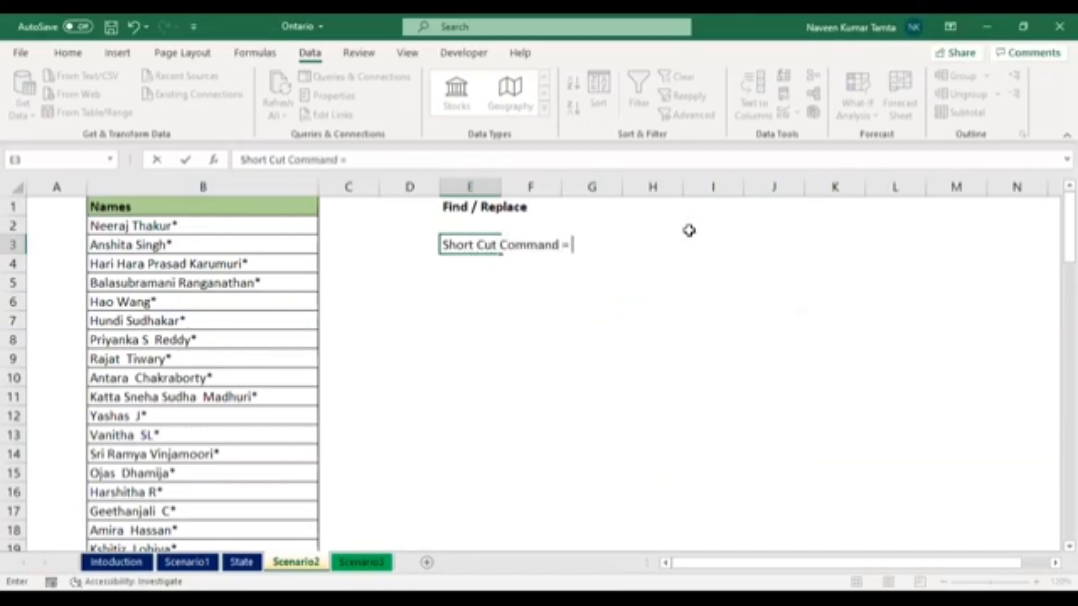
pyautogui.write('CTRL H')
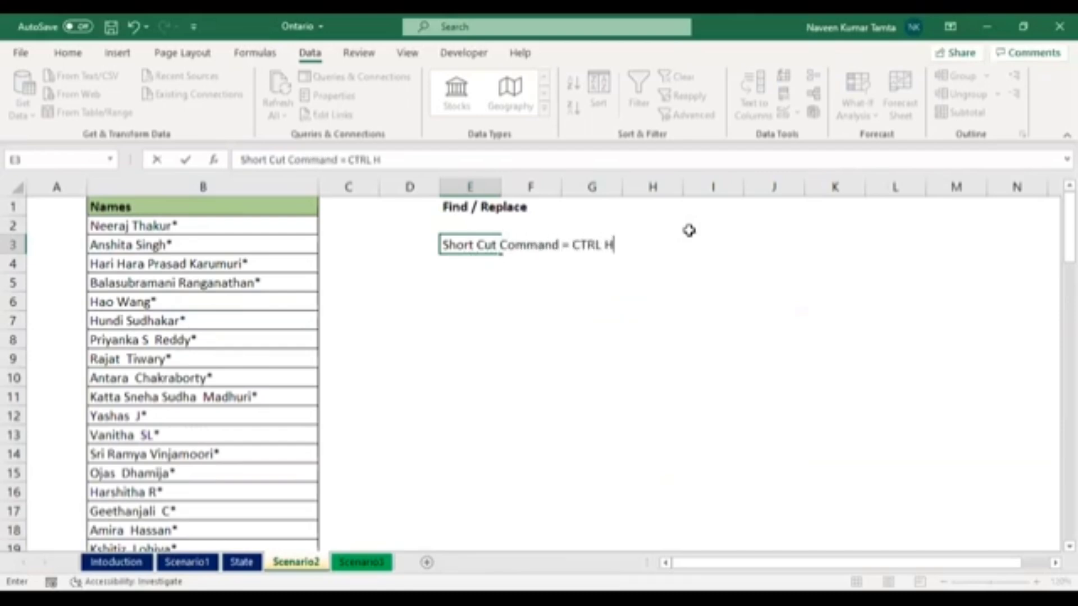
pyautogui.press('Return')
pyautogui.press('Up')
pyautogui.hotkey('ctrl', 'b')
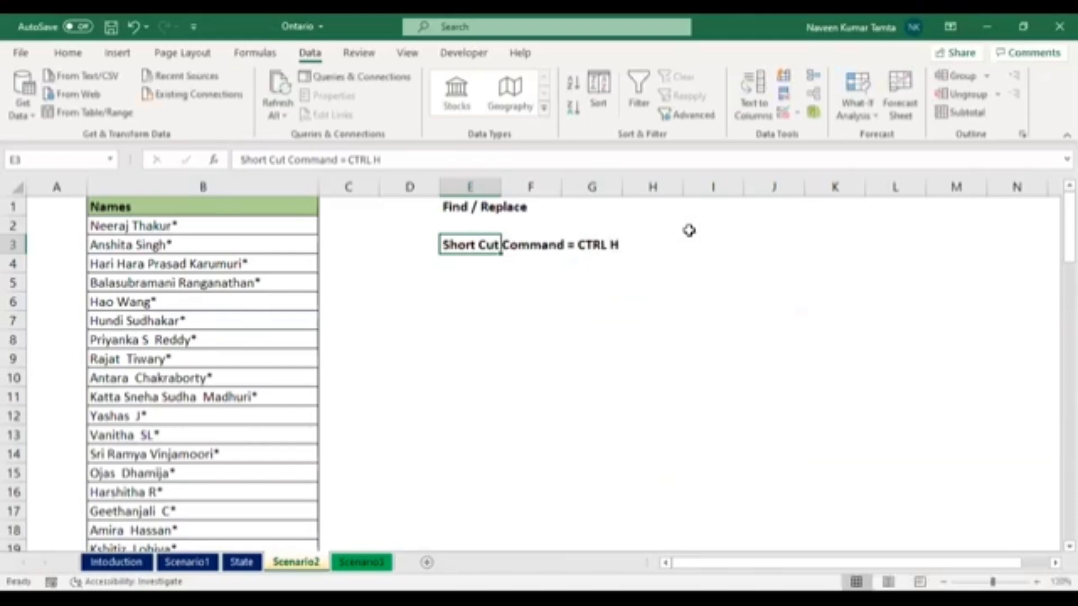
# Enter "* ALL" in cell F7 as a note on the asterisk wildcard and make it bold
pyautogui.press('Down')
pyautogui.press('Down')
pyautogui.press('Down')
pyautogui.press('Down')
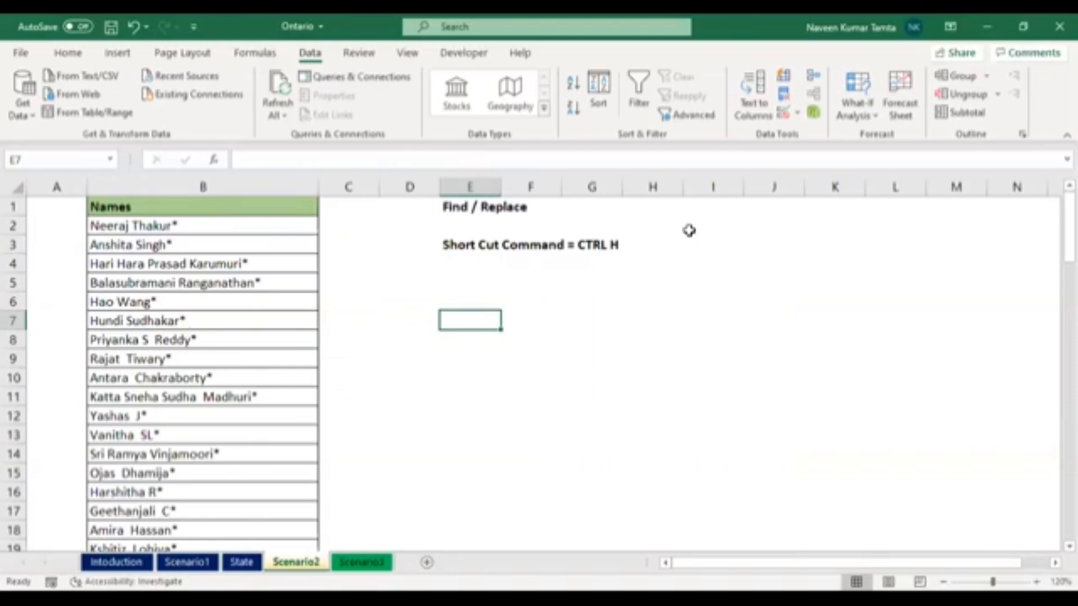
pyautogui.press('Right')
pyautogui.press('Right')
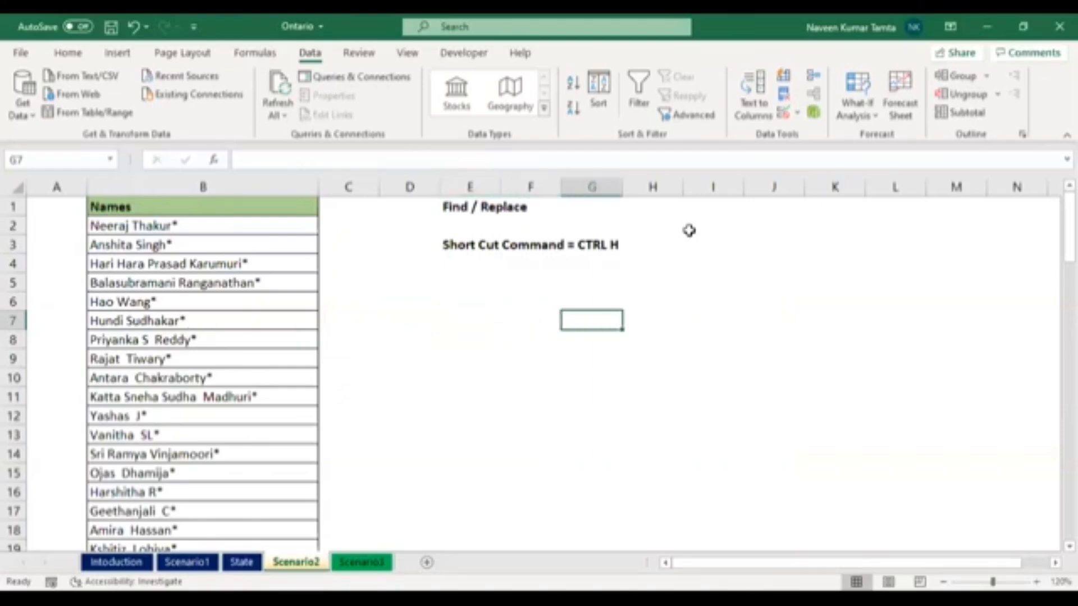
pyautogui.press('Left')
pyautogui.write('*')
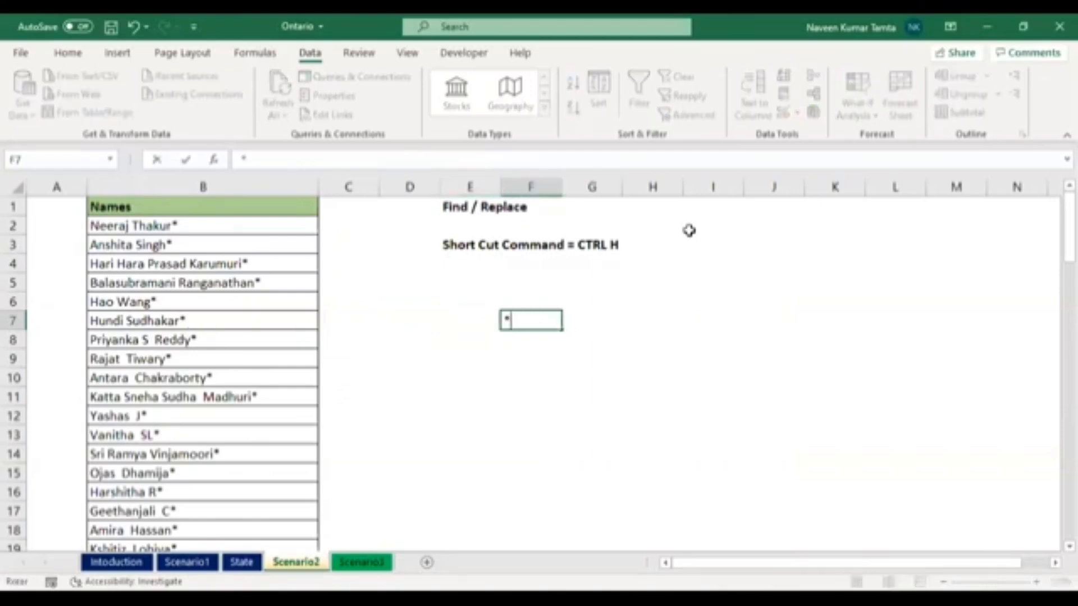
pyautogui.press('Right')
pyautogui.press('Left')
pyautogui.press('F2')
pyautogui.write('ALL')
pyautogui.press('Return')
pyautogui.press('Up')
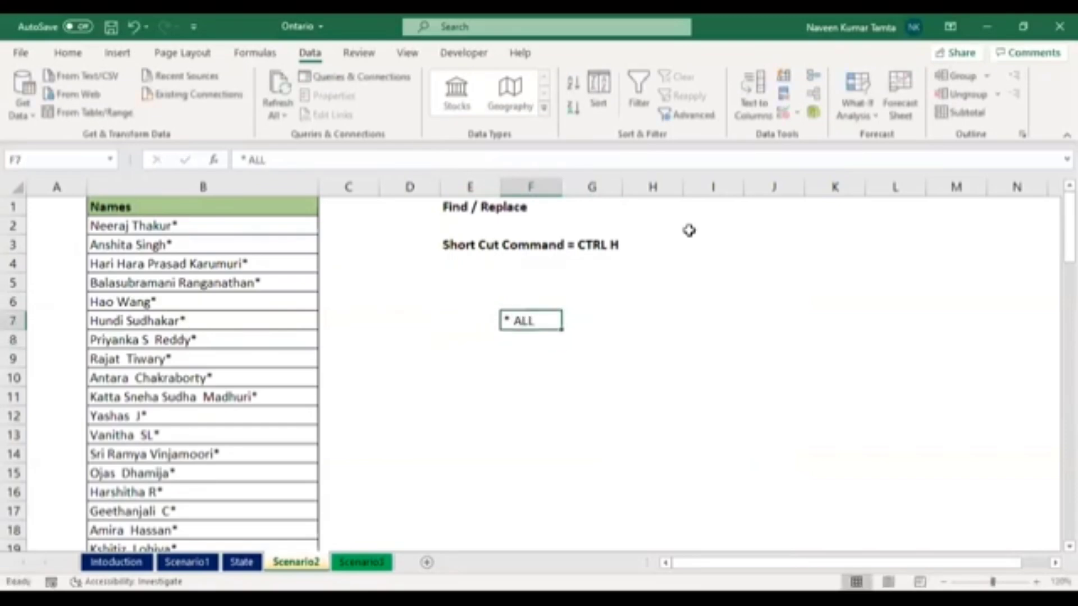
pyautogui.hotkey('ctrl', 'b')
# Enter the label "SQL" in cell E10 and make it bold
pyautogui.press('Down')
pyautogui.press('Down')
pyautogui.press('Down')
pyautogui.press('Left')
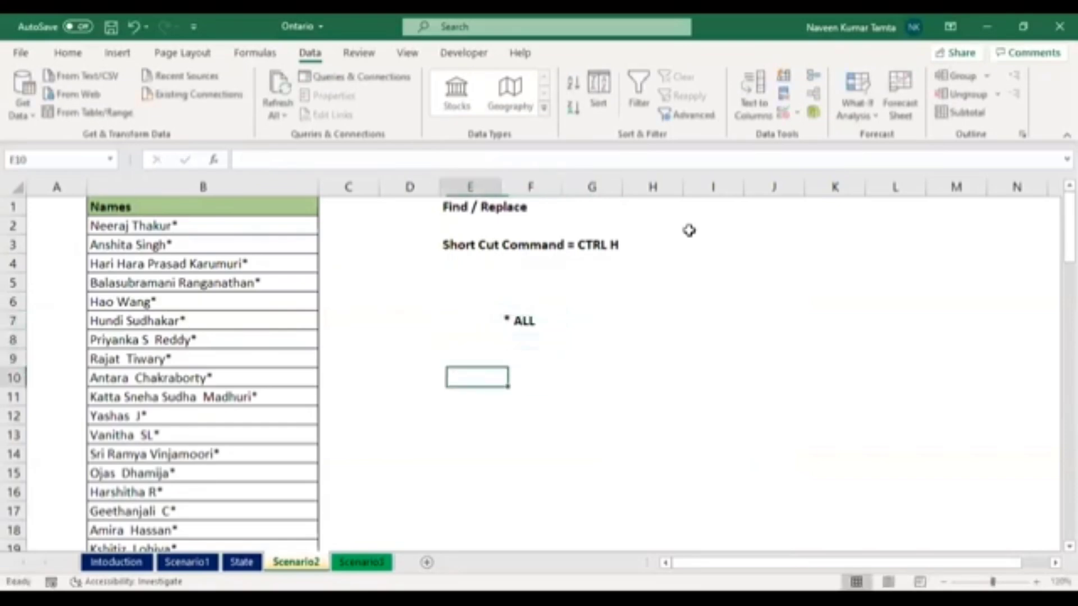
pyautogui.write('SQL')
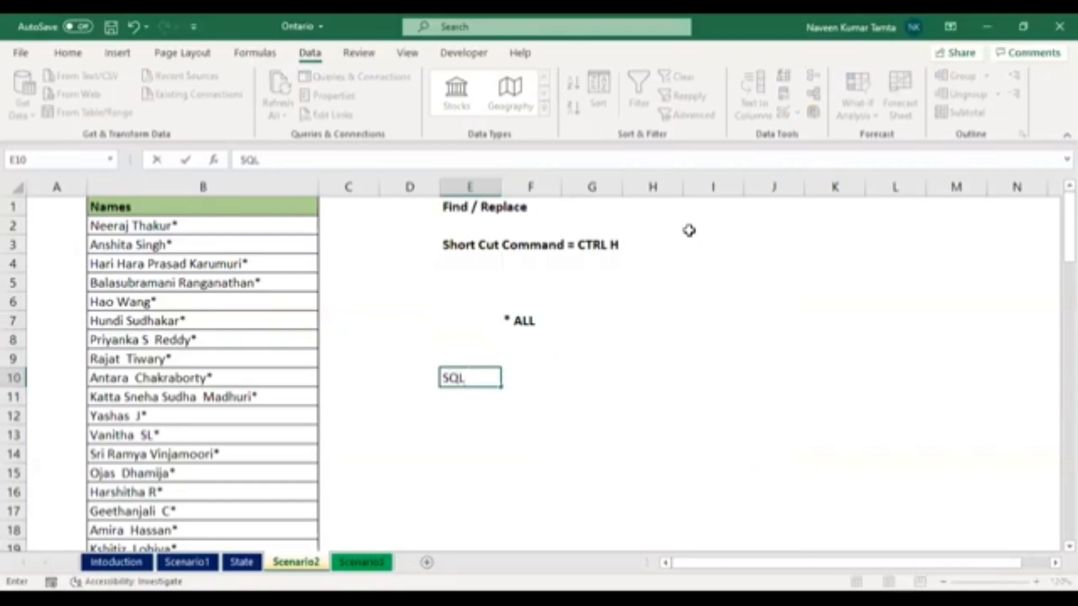
pyautogui.press('Return')
pyautogui.press('Up')
pyautogui.hotkey('ctrl', 'b')
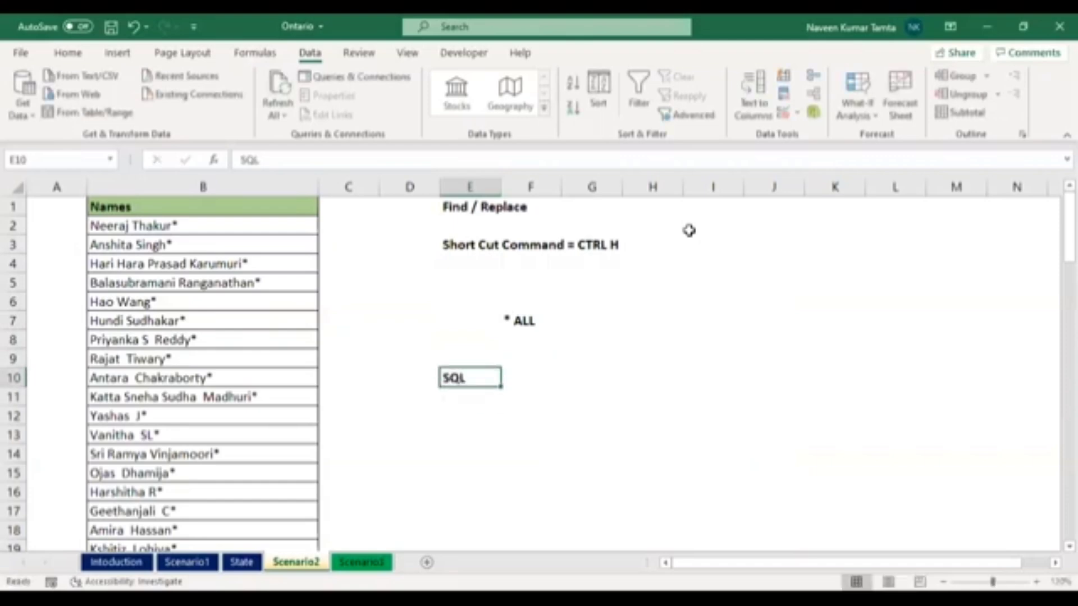
# Enter the example query "SELECT * FROM DATABASE1" in cell E12 and make it bold
pyautogui.press('Right')
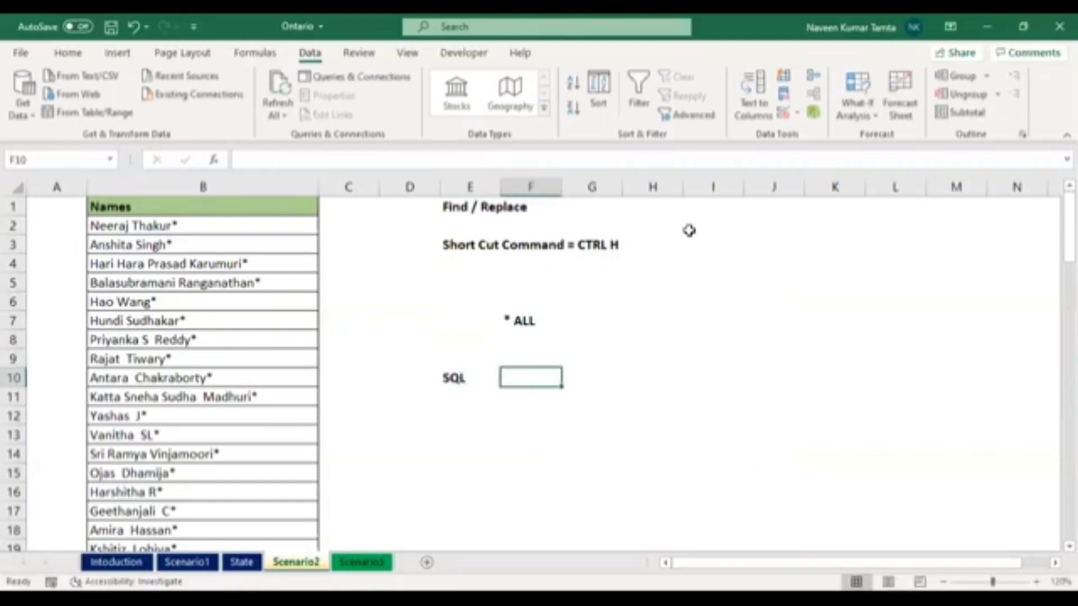
pyautogui.press('Down')
pyautogui.press('Down')
pyautogui.press('Left')
pyautogui.write('SEL')
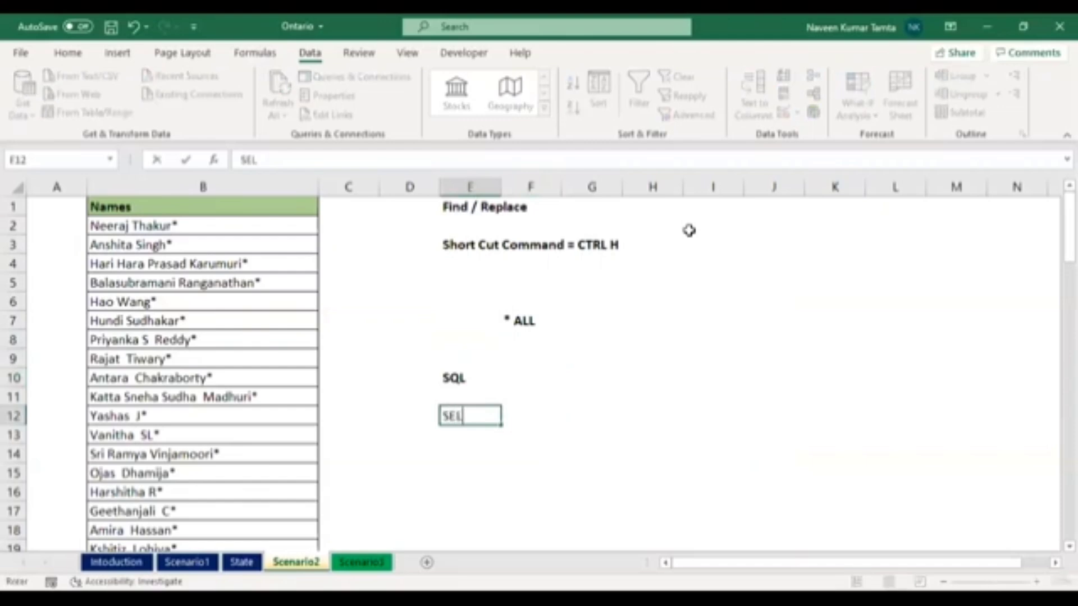
pyautogui.write('ECT *')
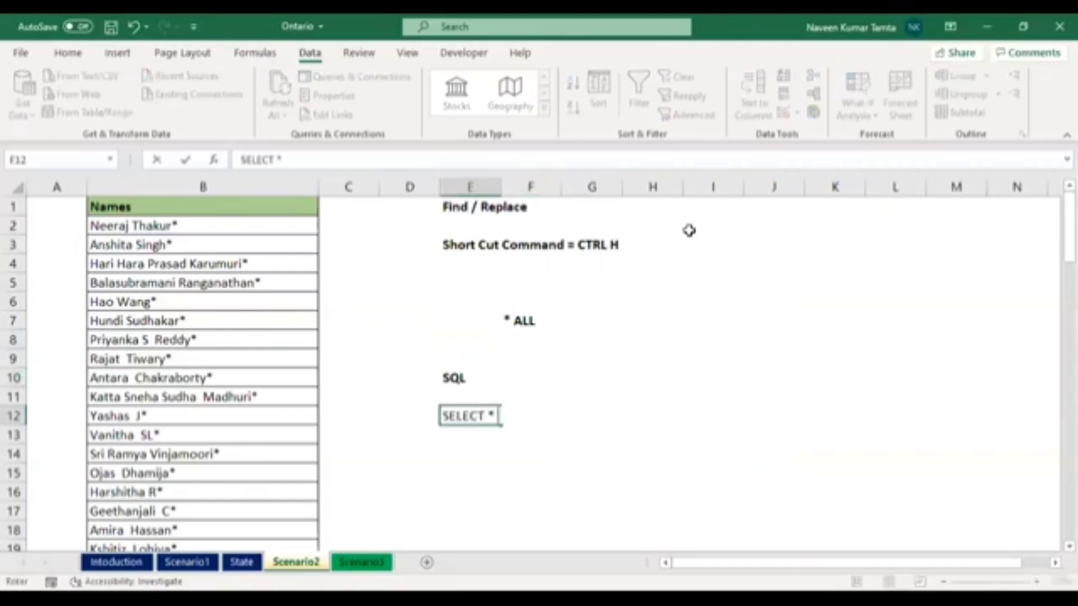
pyautogui.write(' FROM DATABASE1')
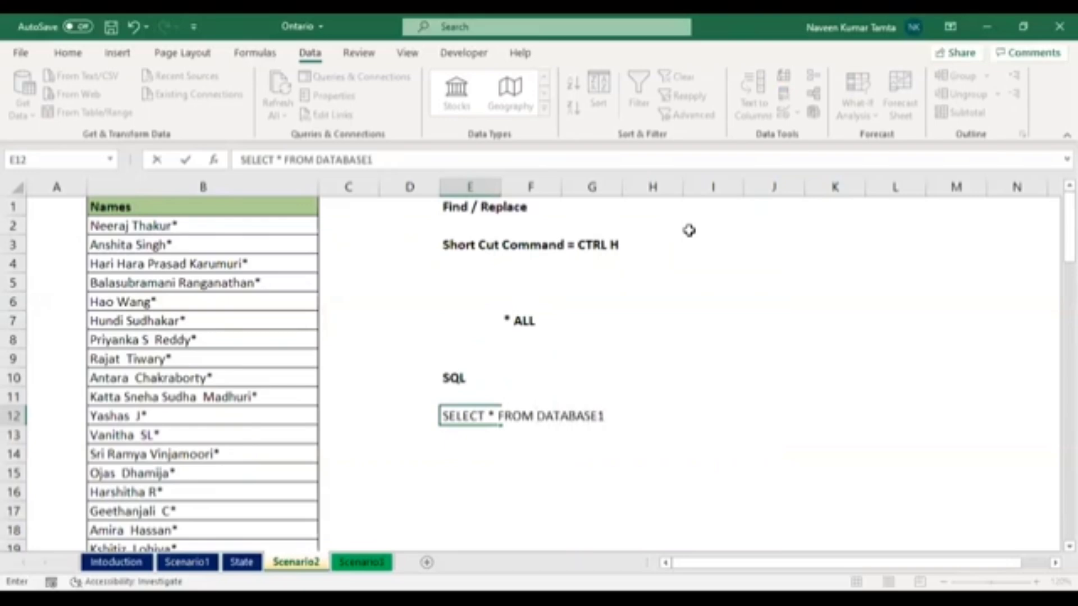
pyautogui.hotkey('ctrl', 'Return')
pyautogui.hotkey('ctrl', 'b')
pyautogui.press('Right')
pyautogui.press('Right')
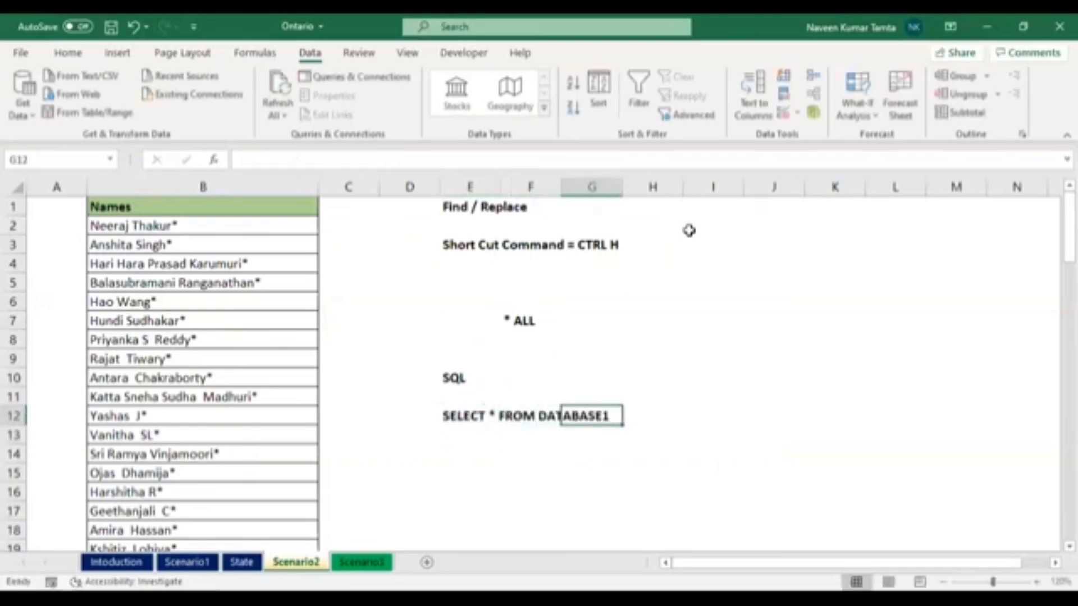
pyautogui.press('Left')
pyautogui.press('Left')
pyautogui.hotkey('shift', 'Right')
pyautogui.hotkey('shift', 'Right')
pyautogui.hotkey('shift', 'Right')
pyautogui.hotkey('shift', 'Left')
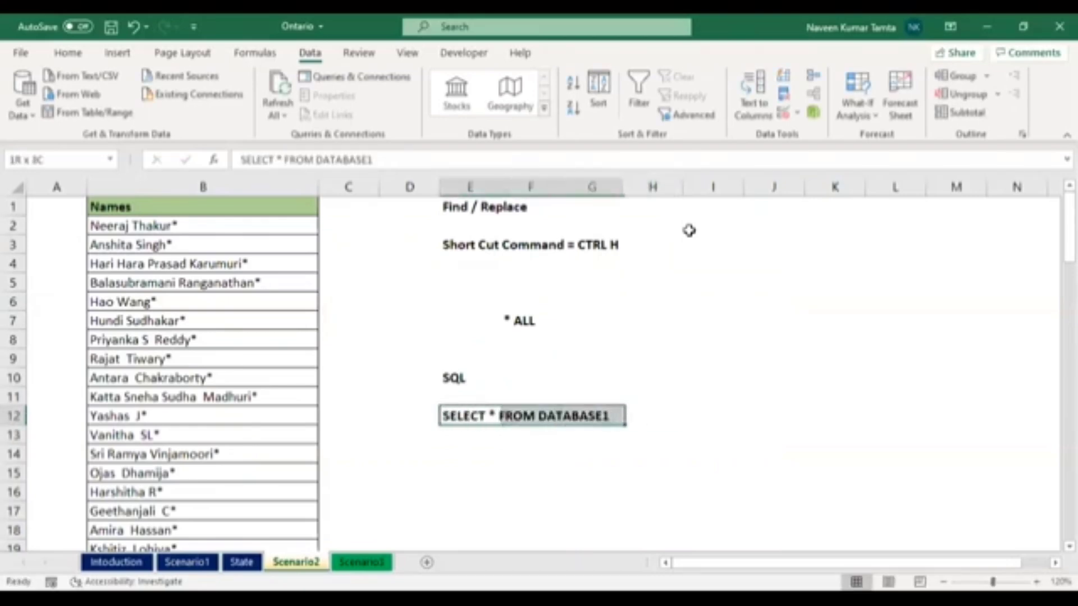
pyautogui.press('Left')
pyautogui.press('Right')
pyautogui.press('Left')
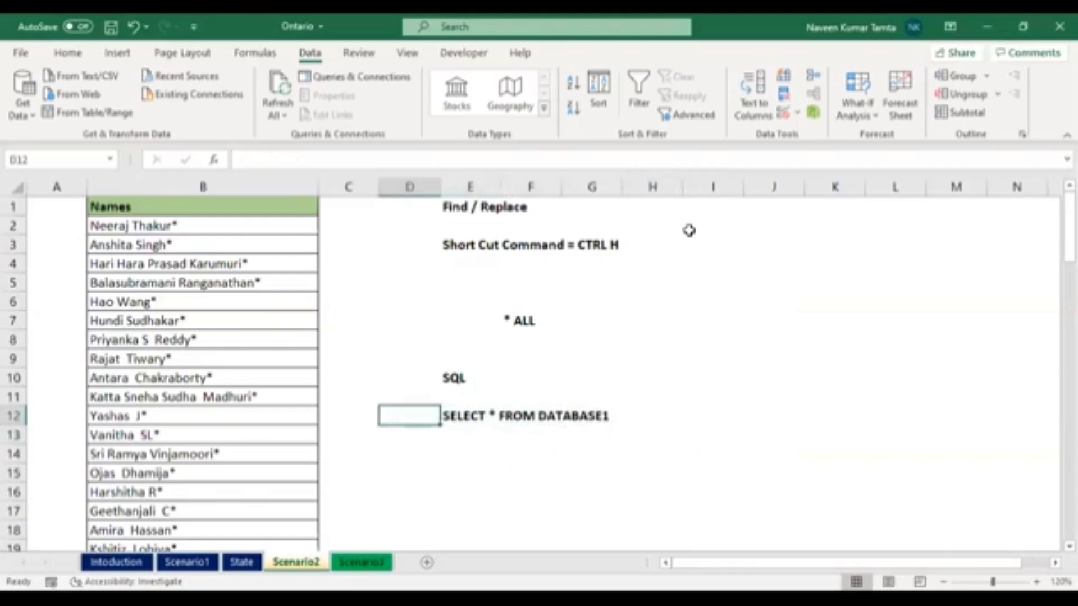
pyautogui.press('Down')
pyautogui.press('Right')
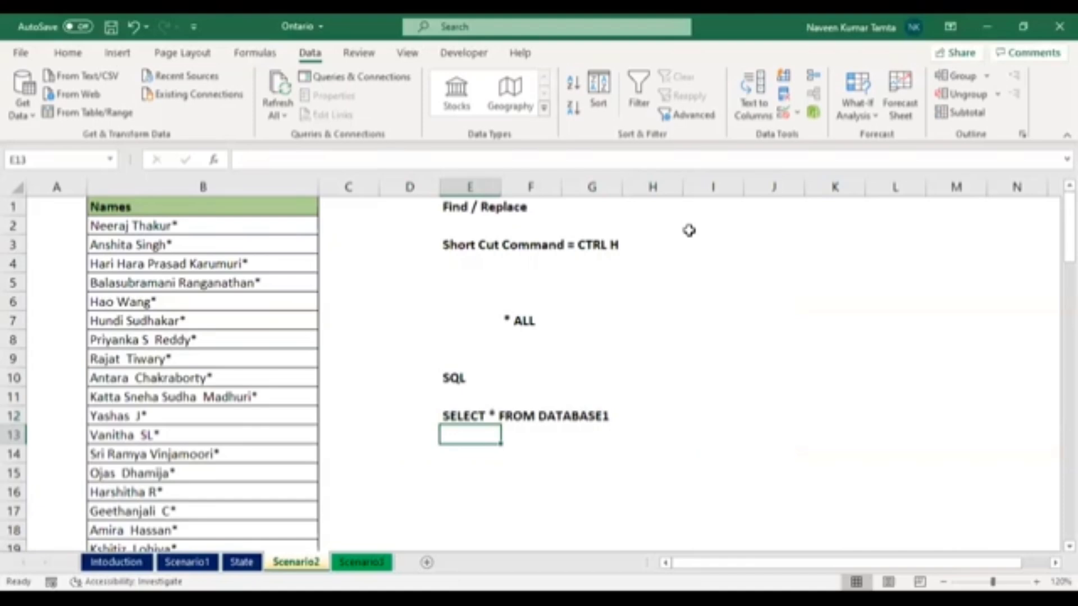
# Try to remove the asterisks from the names in B2:B88 by replacing every "*" with nothing
pyautogui.press('Left')
pyautogui.press('Left')
pyautogui.press('Left')
pyautogui.hotkey('ctrl', 'Up')
pyautogui.press('Down')
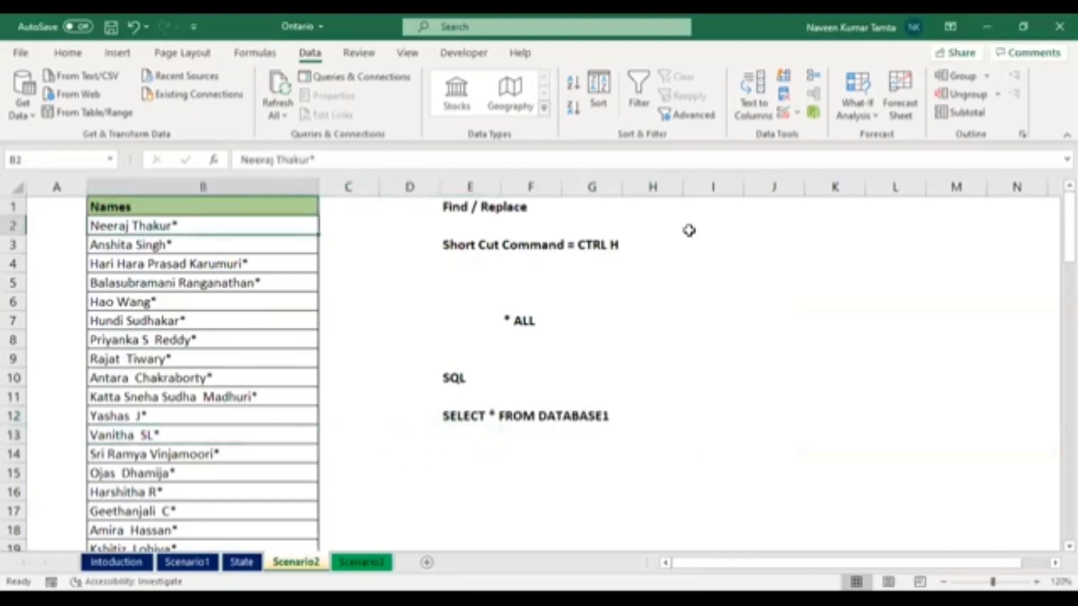
pyautogui.press('Up')
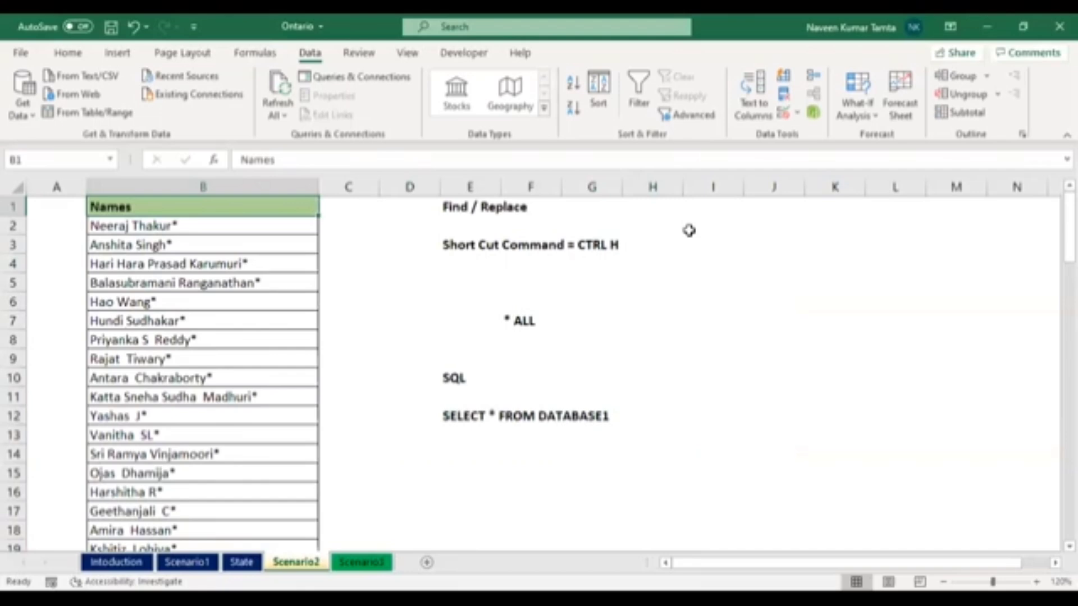
pyautogui.press('Down')
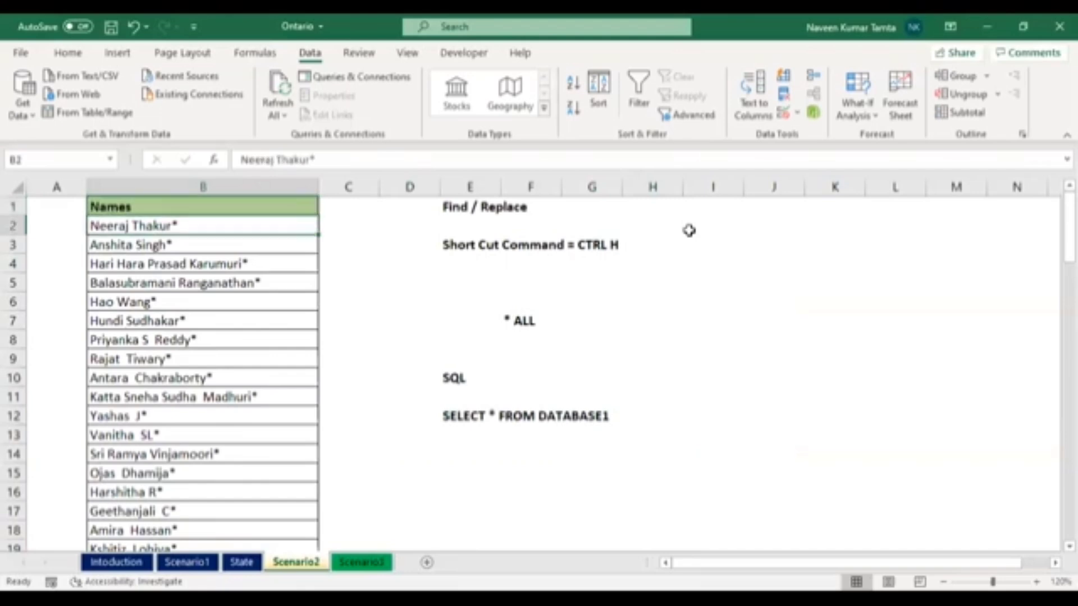
pyautogui.hotkey('ctrl', 'shift', 'Down')
pyautogui.hotkey('ctrl', 'c')
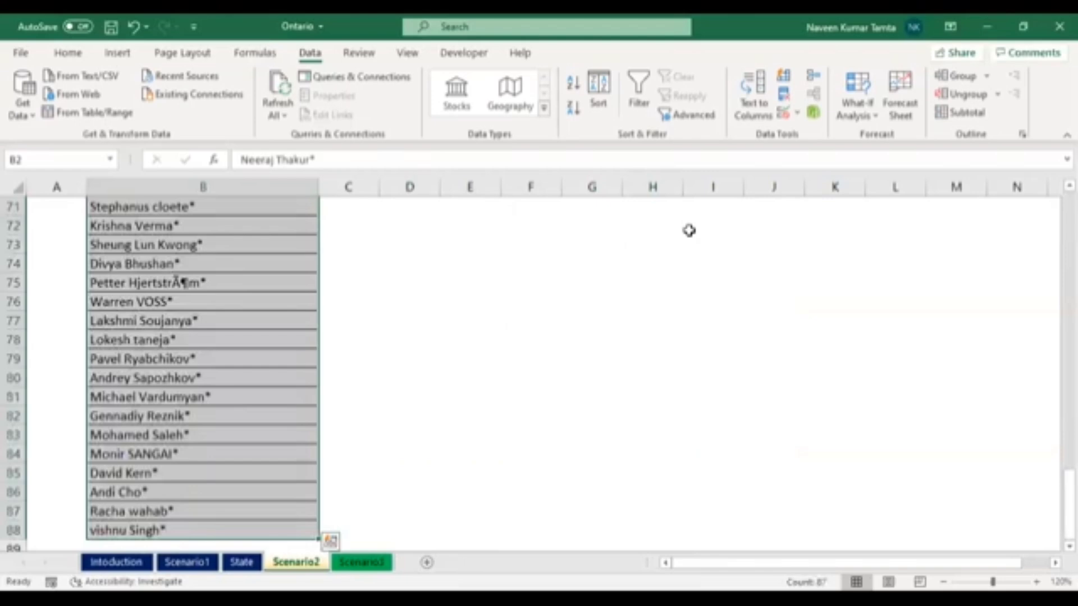
pyautogui.hotkey('ctrl', 'h')
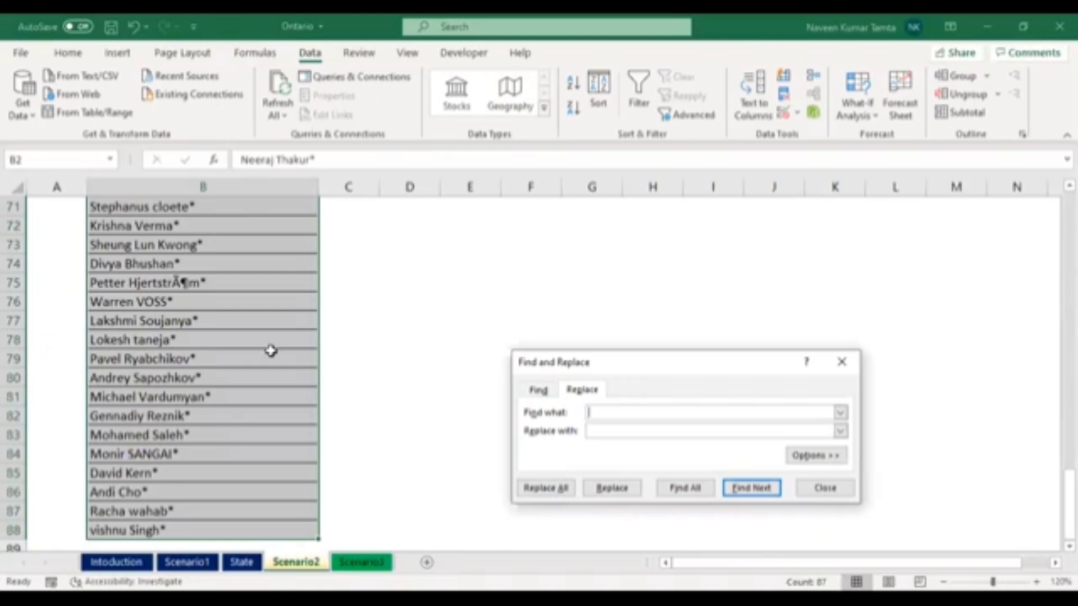
pyautogui.write('*')
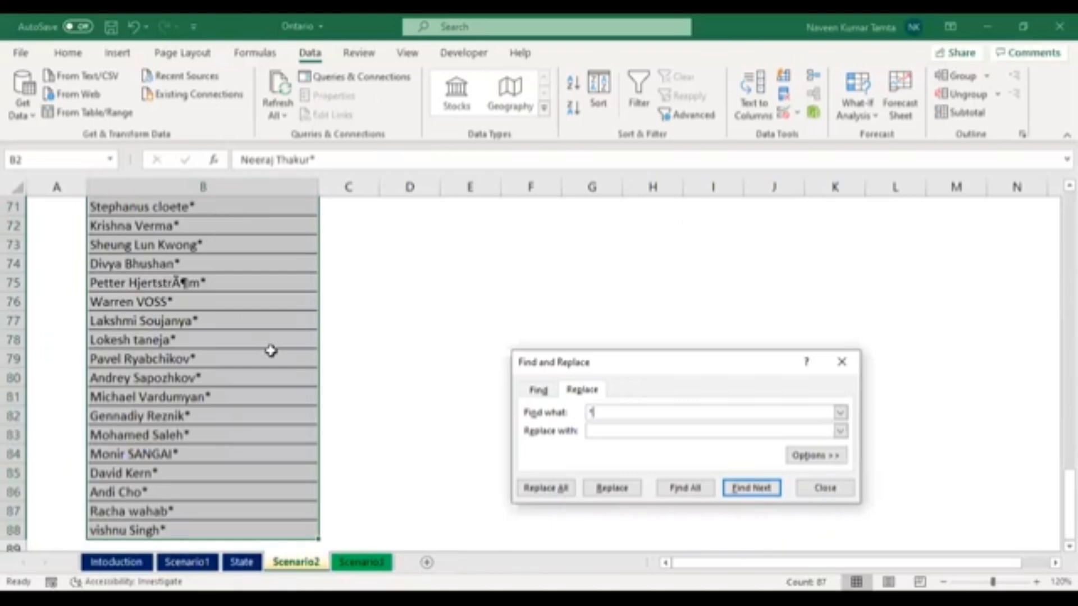
pyautogui.click(538, 489)
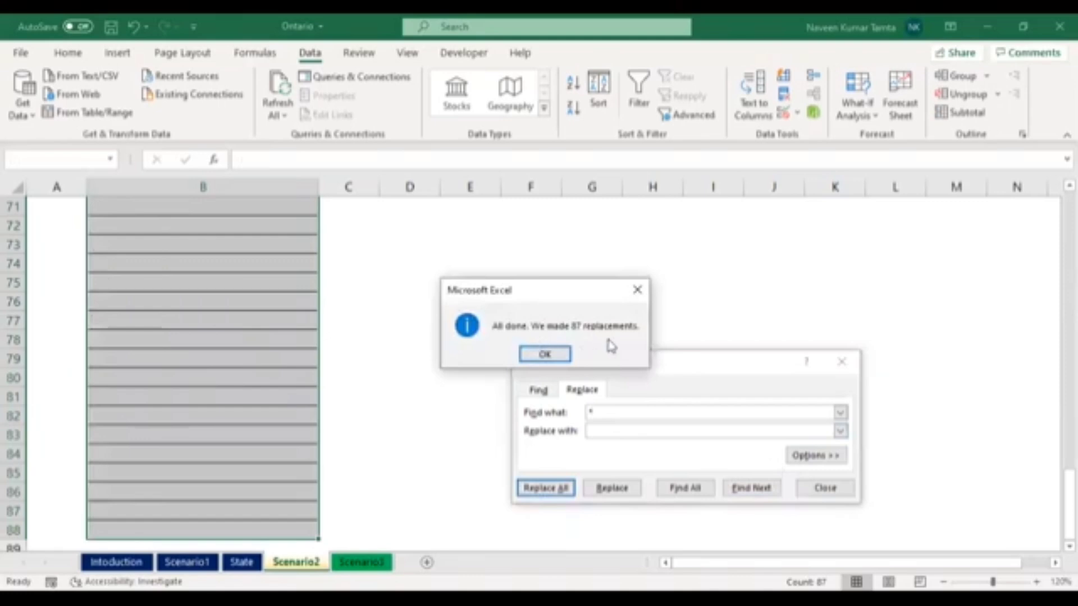
pyautogui.click(559, 359)
pyautogui.click(842, 362)
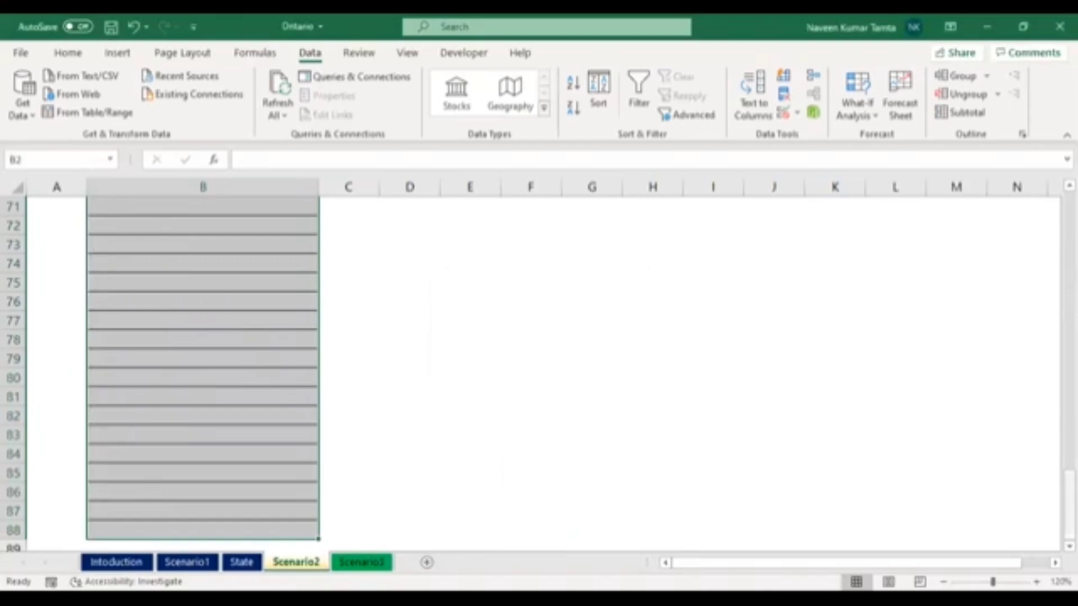
# Undo the replacement made in the Names column
pyautogui.moveTo(1070, 493); pyautogui.dragTo(1070, 213)
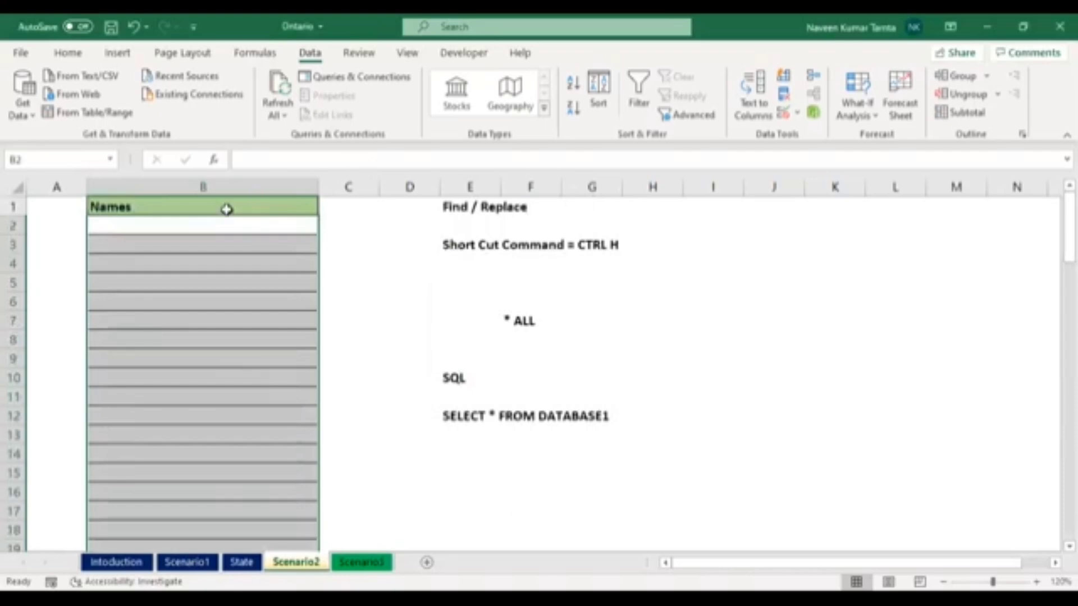
pyautogui.click(210, 229)
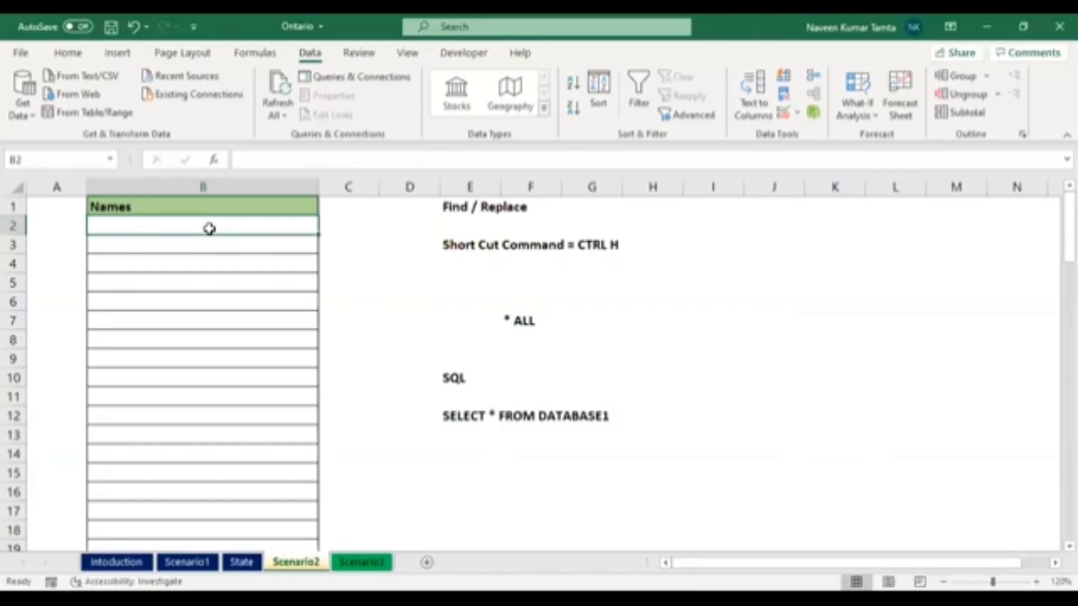
pyautogui.hotkey('ctrl', 'v')
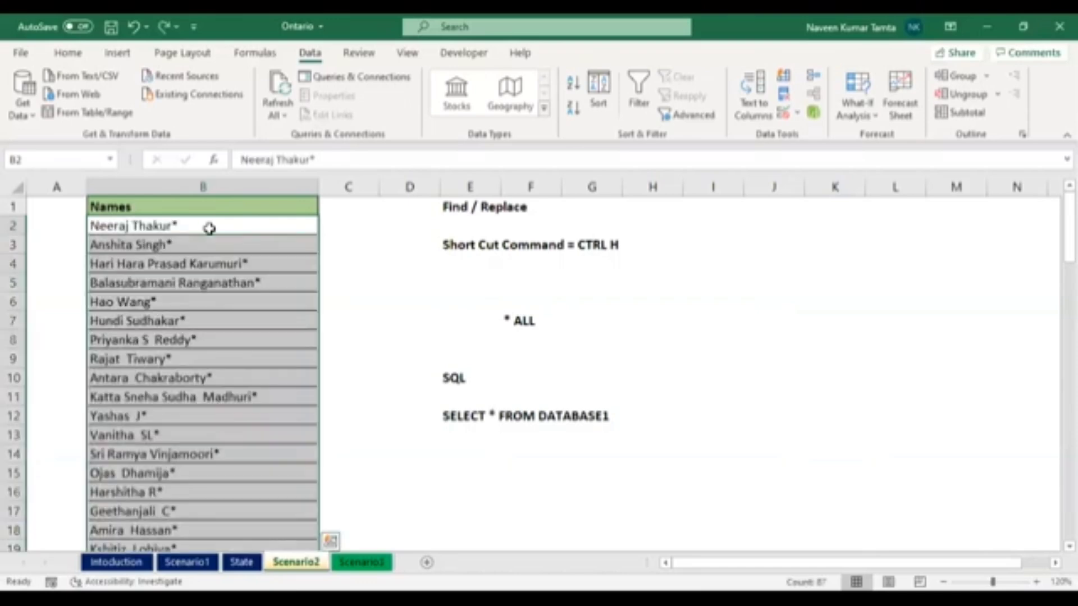
# Enter the note "ESC" in cell I4
pyautogui.press('Right')
pyautogui.press('Left')
pyautogui.press('Right')
pyautogui.press('Right')
pyautogui.press('Right')
pyautogui.press('Right')
pyautogui.press('Right')
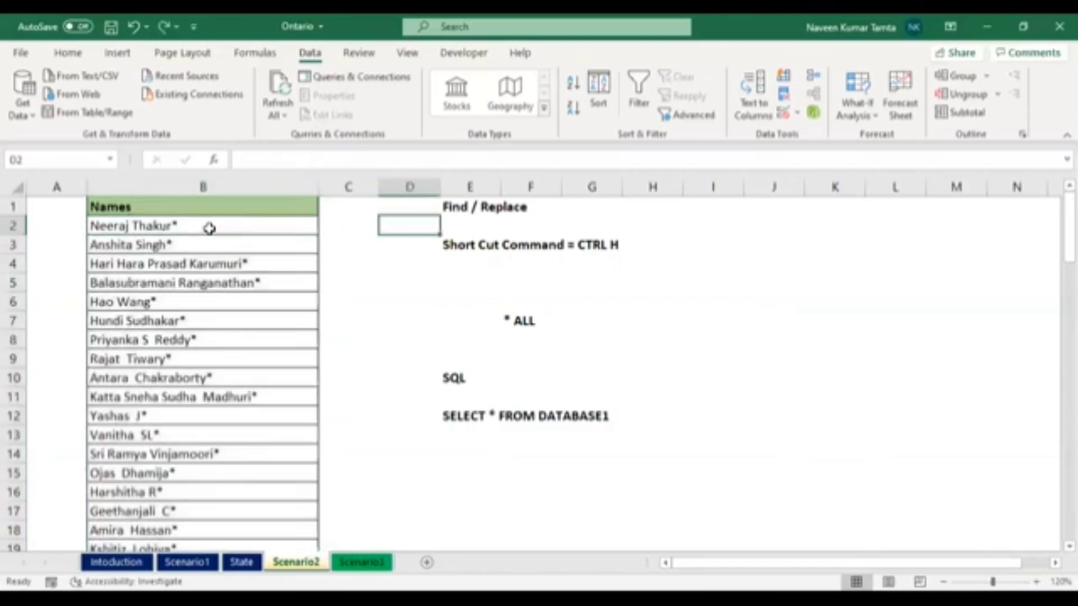
pyautogui.press('Right')
pyautogui.press('Right')
pyautogui.press('Down')
pyautogui.press('Down')
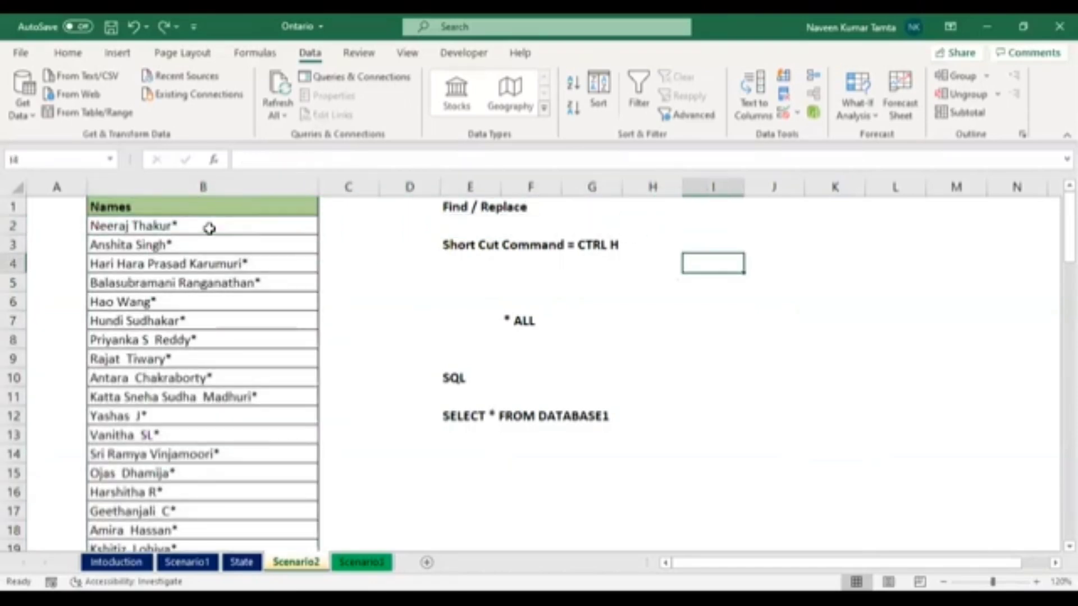
pyautogui.write('ESC')
pyautogui.press('Return')
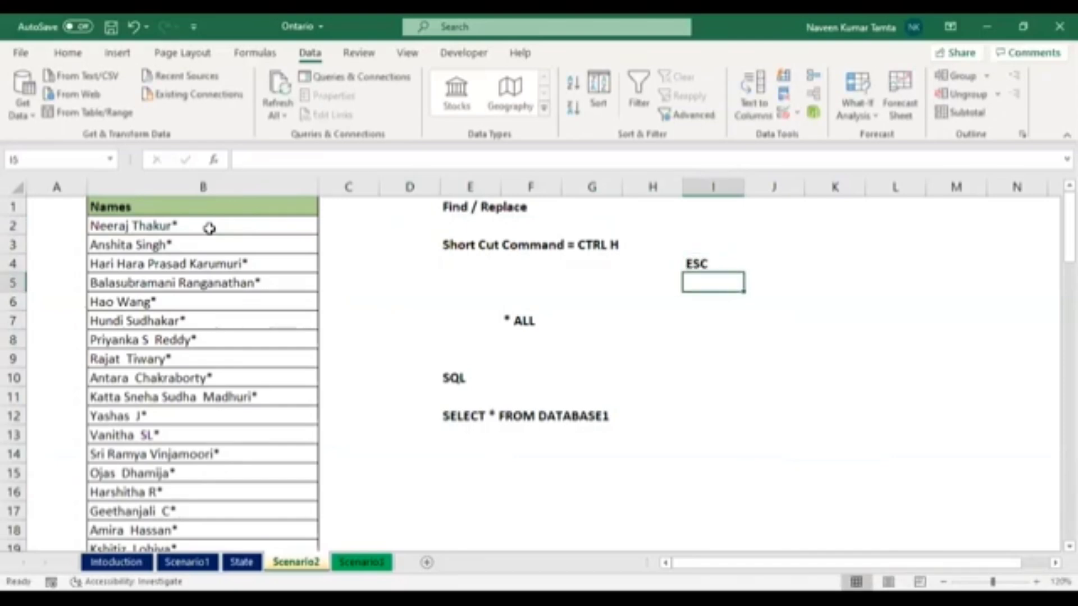
# Enter a tilde "~" in cell I5 and enlarge its font size to 24
pyautogui.press('Up')
pyautogui.press('Down')
pyautogui.write('~')
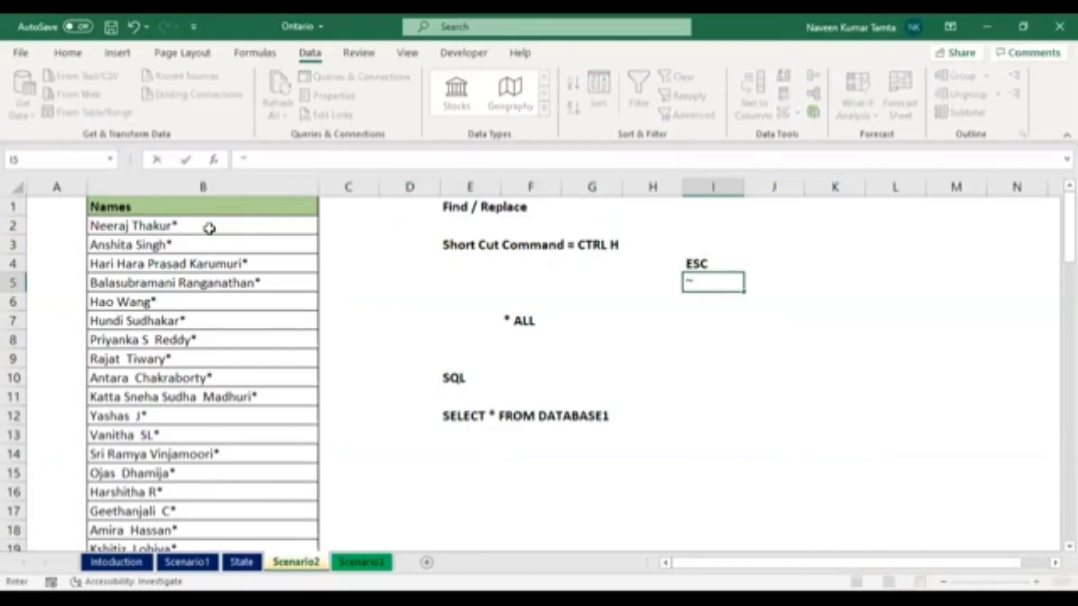
pyautogui.click(65, 54)
pyautogui.click(222, 84)
pyautogui.click(221, 83)
pyautogui.click(222, 83)
pyautogui.click(222, 83)
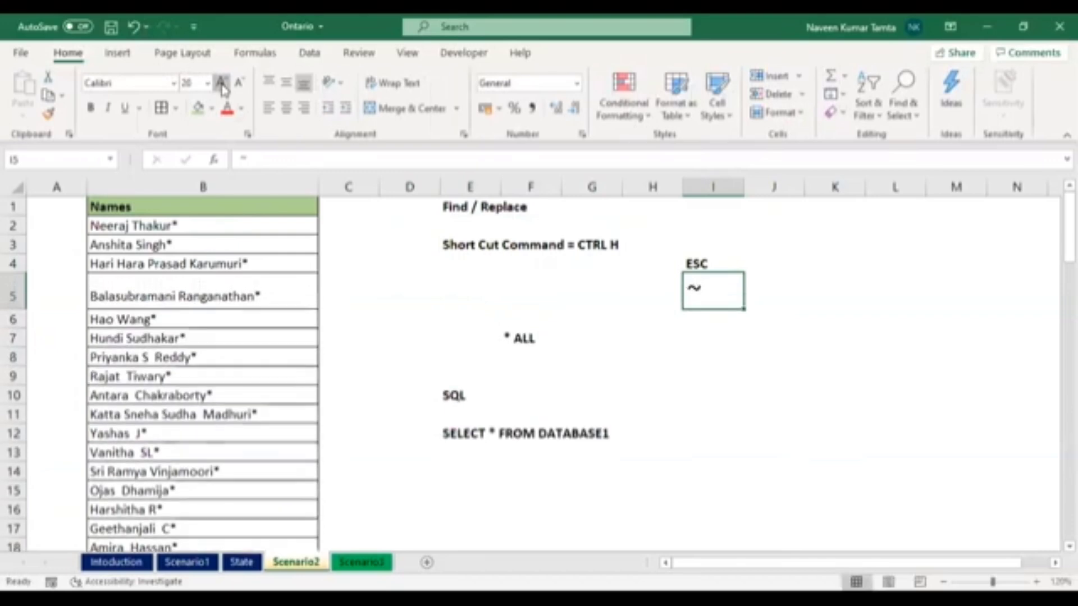
pyautogui.click(222, 83)
pyautogui.click(222, 83)
pyautogui.click(222, 83)
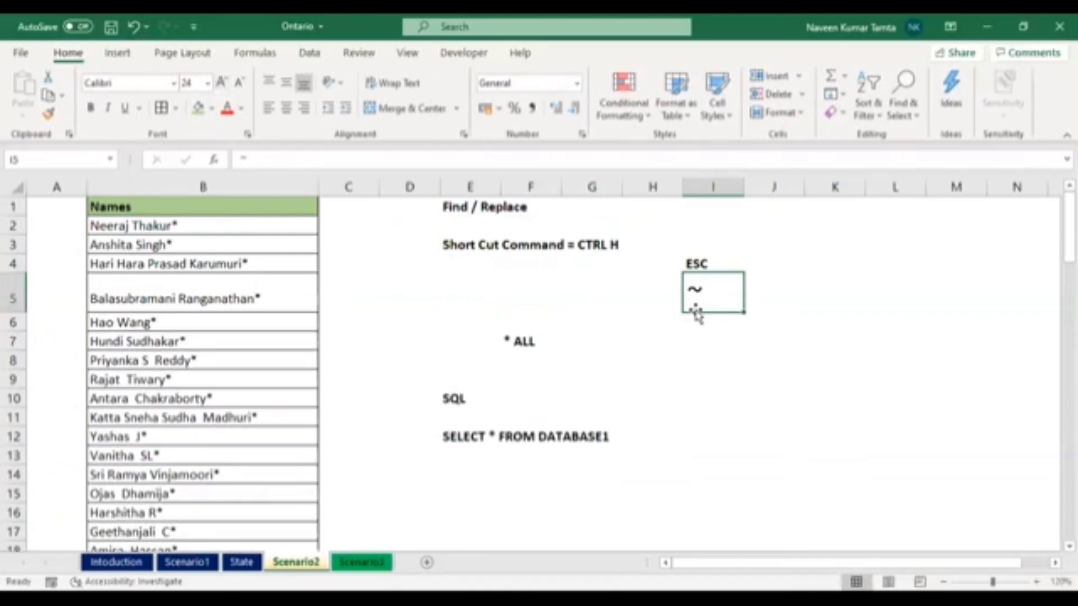
pyautogui.click(710, 376)
pyautogui.press('Up')
pyautogui.press('Up')
pyautogui.press('Up')
pyautogui.press('Up')
pyautogui.press('Up')
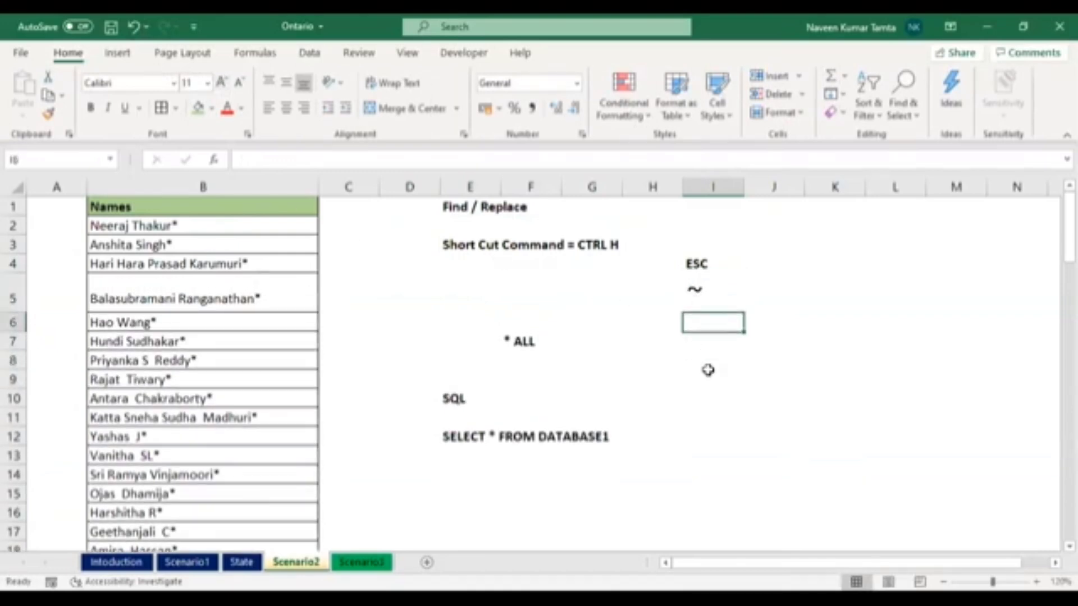
pyautogui.press('Down')
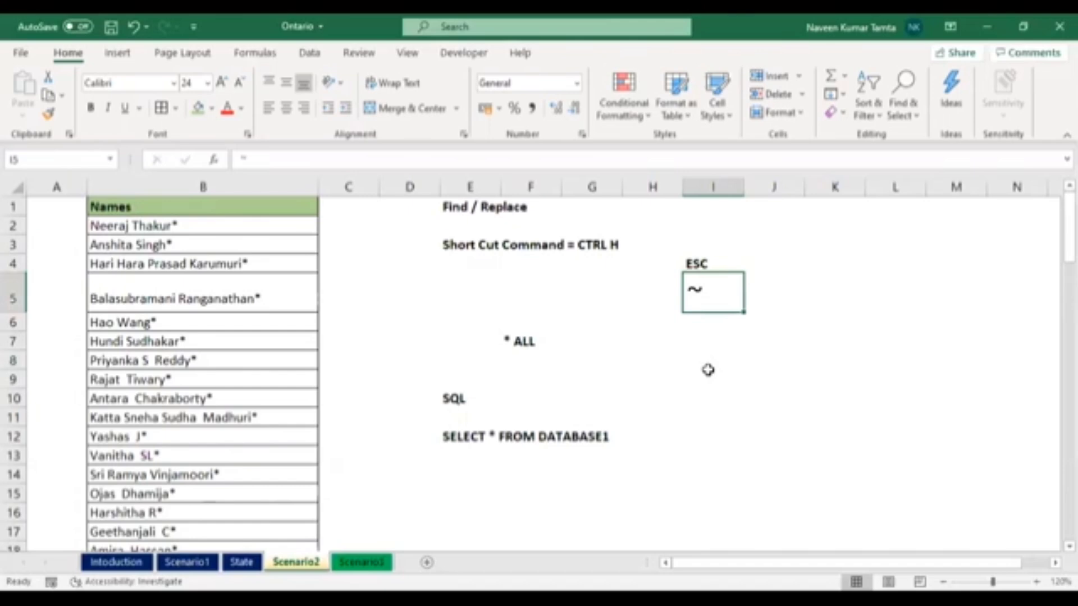
# Remove the literal asterisks from the names in B2:B88 by replacing every "~*" with nothing
pyautogui.press('Left')
pyautogui.press('Left')
pyautogui.press('Left')
pyautogui.press('Left')
pyautogui.press('Left')
pyautogui.press('Left')
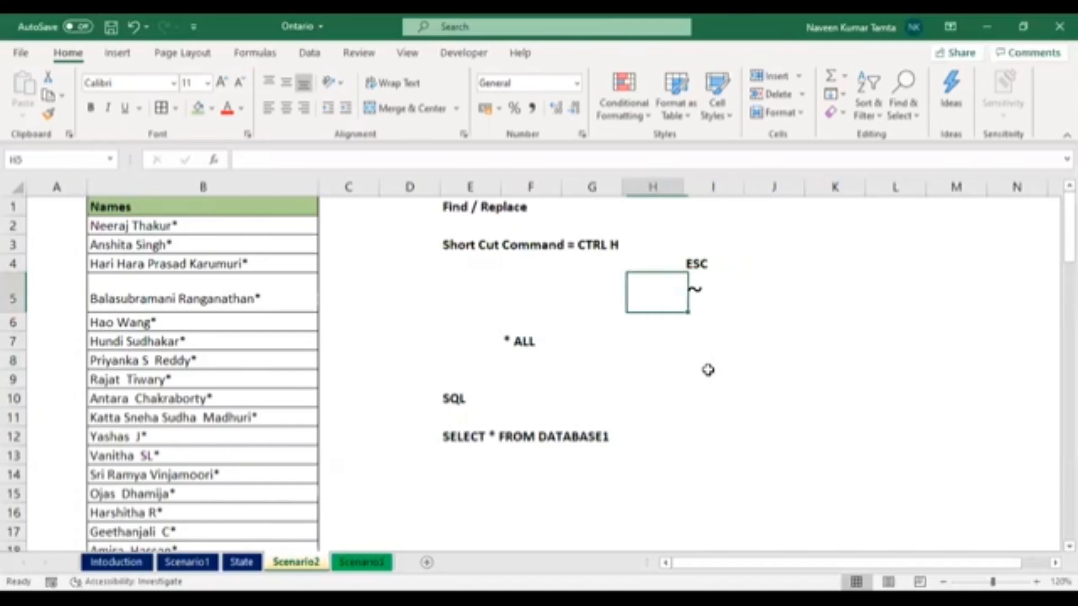
pyautogui.press('Up')
pyautogui.press('Left')
pyautogui.press('Up')
pyautogui.press('Up')
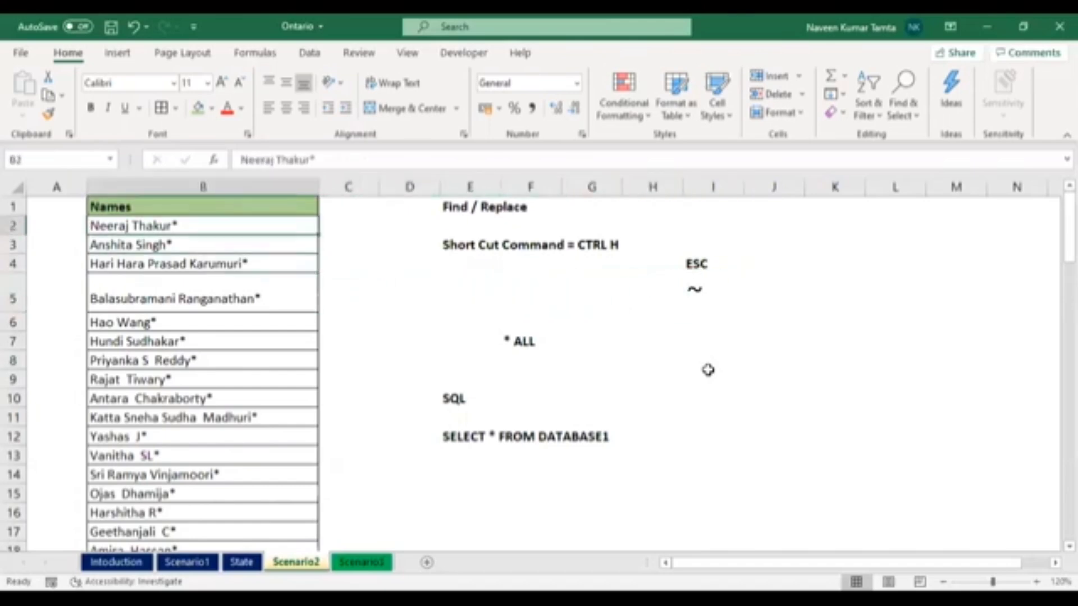
pyautogui.hotkey('ctrl', 'shift', 'Down')
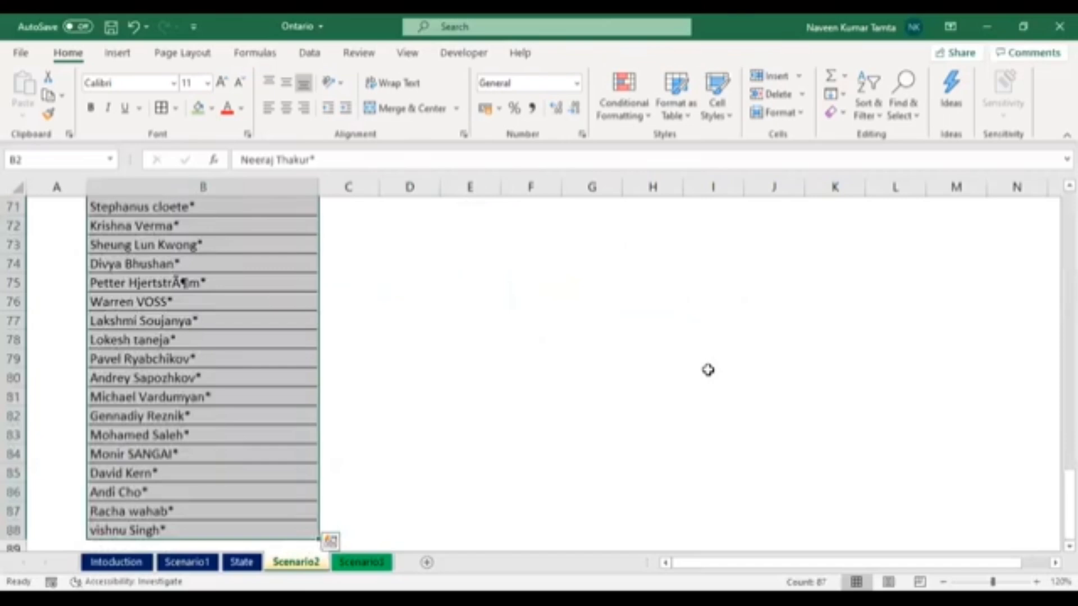
pyautogui.hotkey('ctrl', 'h')
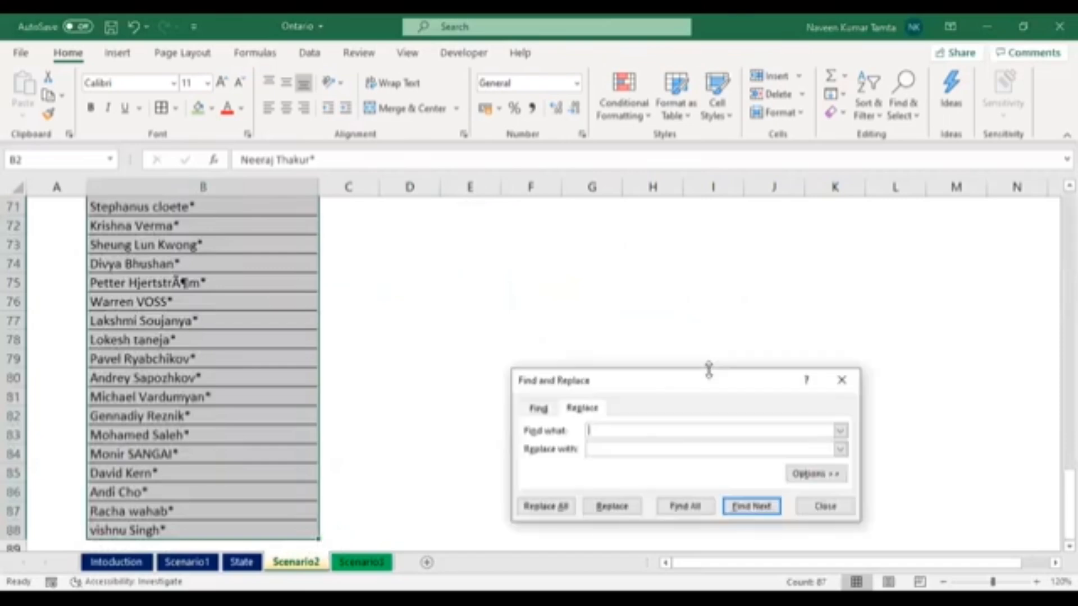
pyautogui.write('~')
pyautogui.write('*')
pyautogui.click(542, 509)
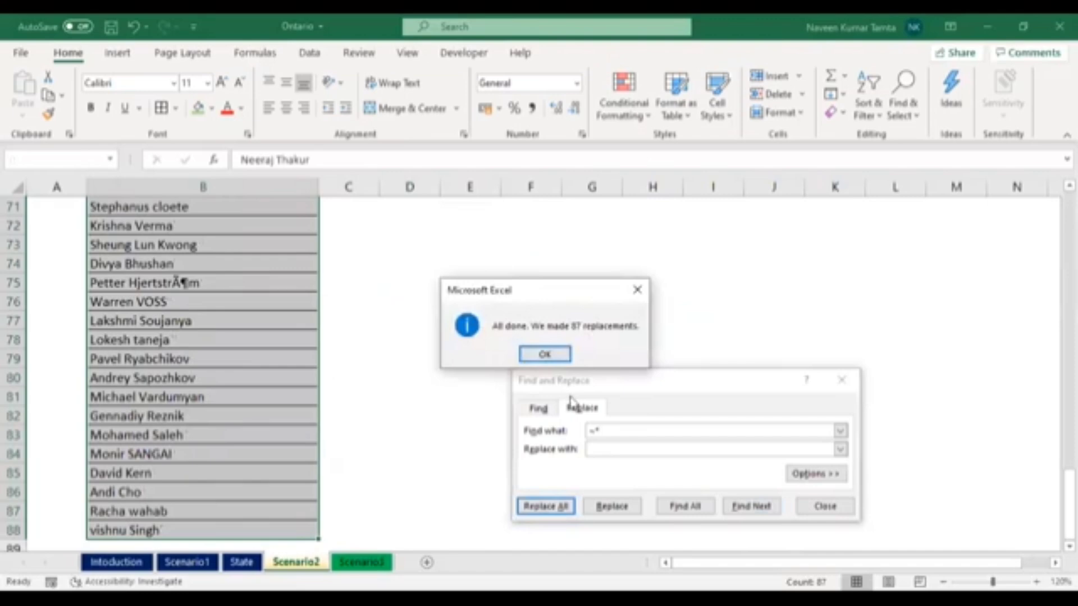
pyautogui.click(557, 358)
pyautogui.click(825, 507)
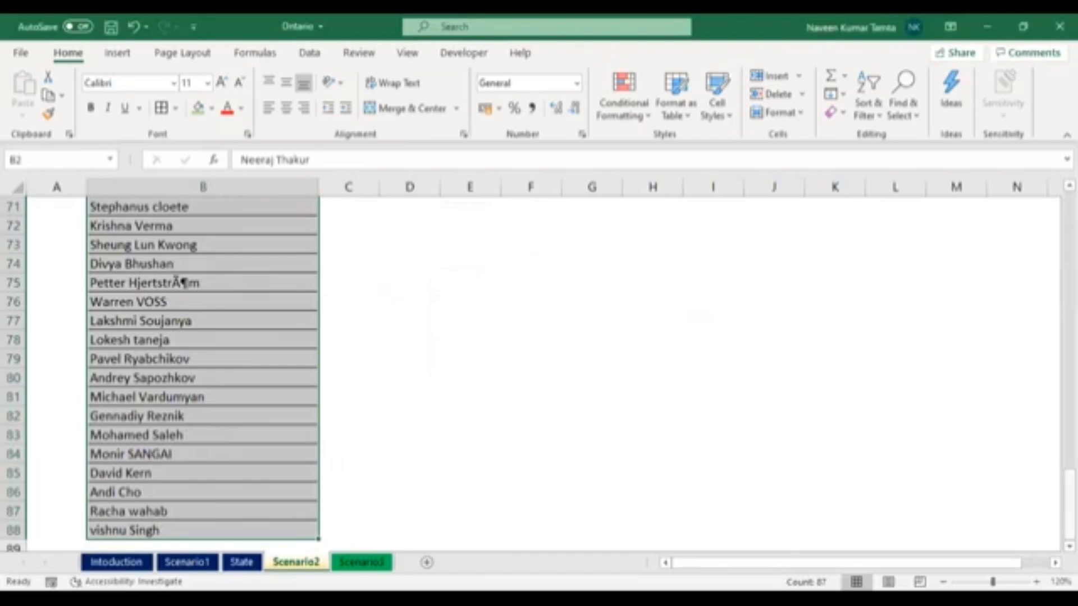
pyautogui.moveTo(1070, 487); pyautogui.dragTo(1070, 202)
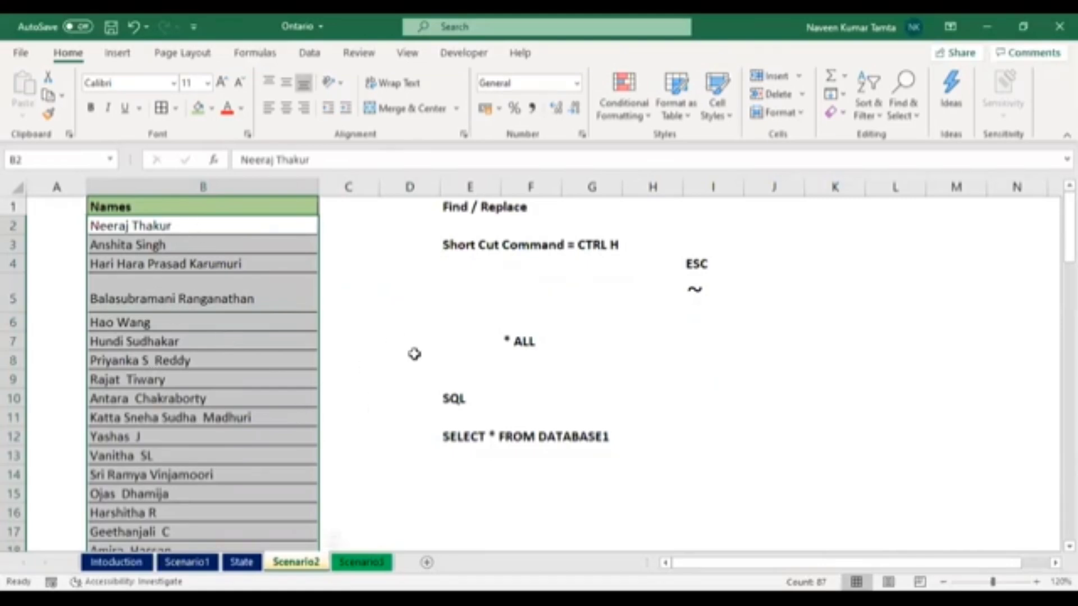
pyautogui.moveTo(694, 263); pyautogui.dragTo(697, 321)
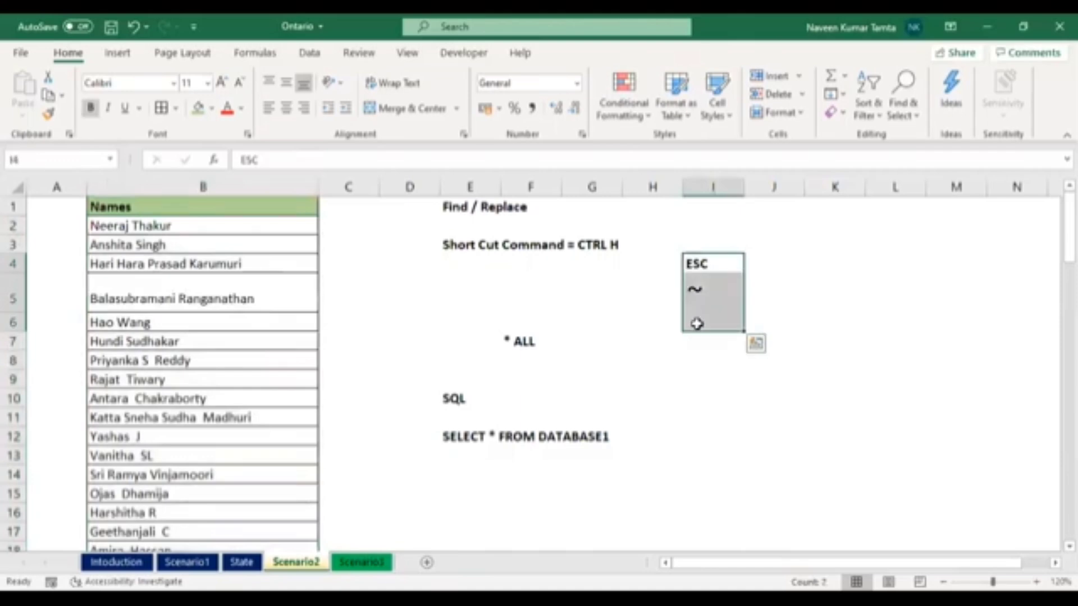
pyautogui.click(615, 349)
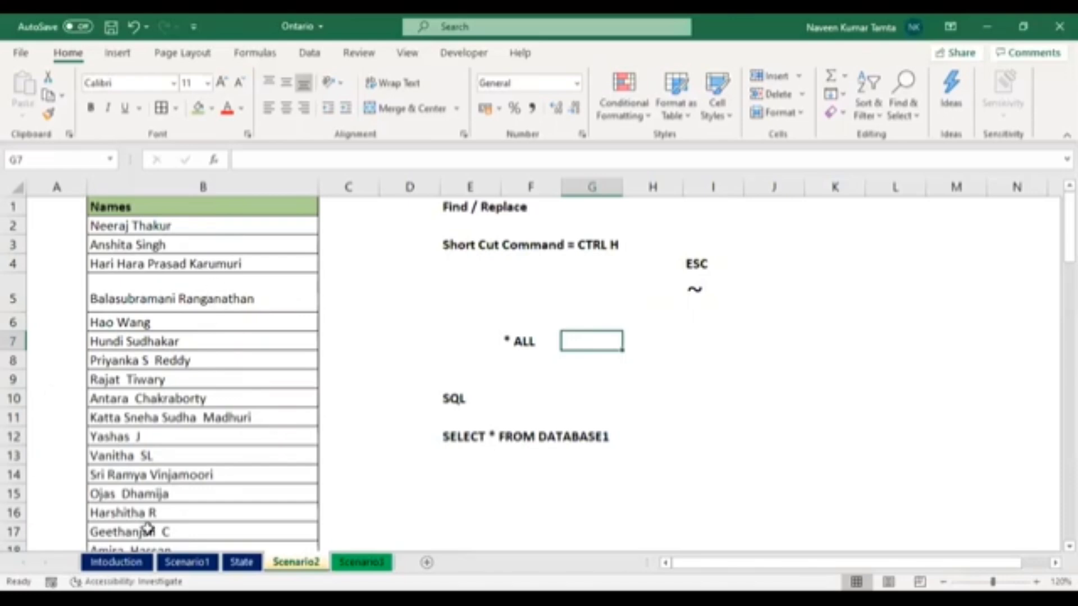
# Open the Scenario3 sheet and examine the second table's Emp ID and empty Names columns
pyautogui.click(361, 562)
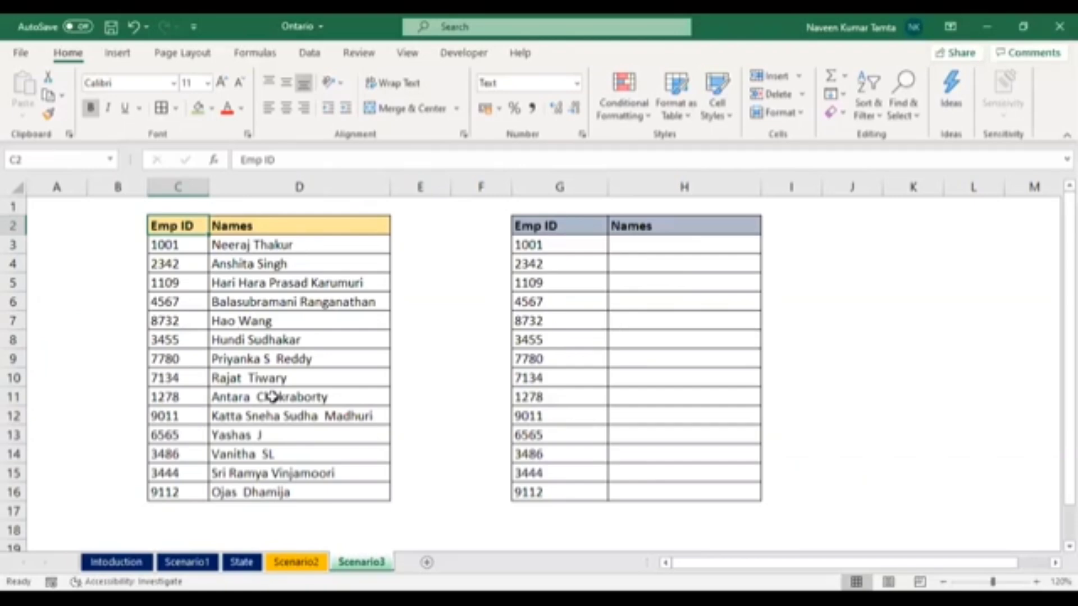
pyautogui.press('Right')
pyautogui.press('Right')
pyautogui.press('Right')
pyautogui.press('Right')
pyautogui.press('Right')
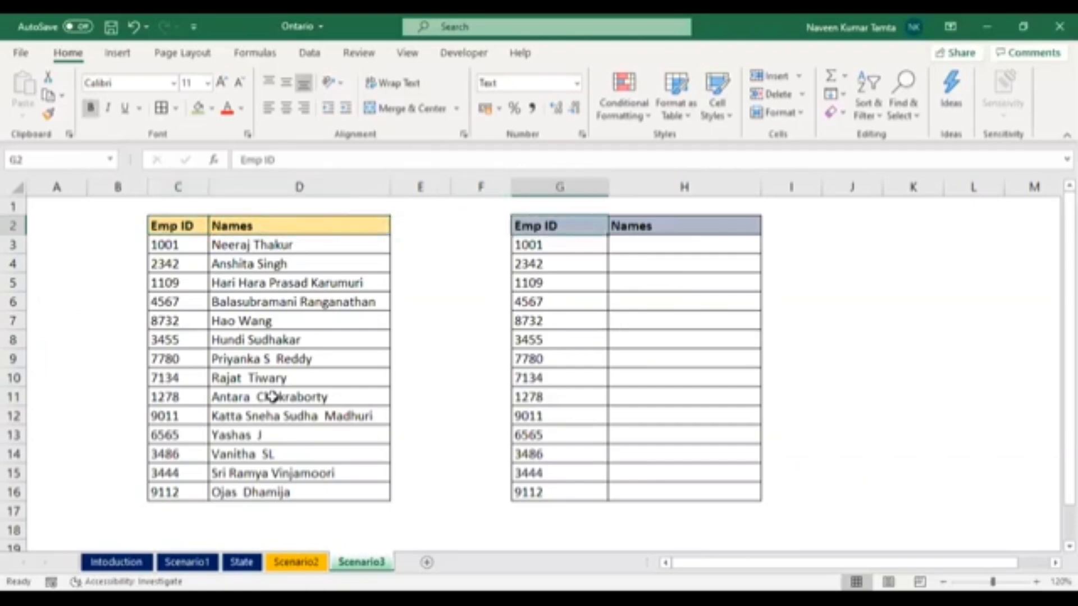
pyautogui.press('Down')
pyautogui.hotkey('shift', 'Down')
pyautogui.hotkey('shift', 'Down')
pyautogui.hotkey('shift', 'Down')
pyautogui.hotkey('shift', 'Down')
pyautogui.hotkey('shift', 'Down')
pyautogui.hotkey('shift', 'Down')
pyautogui.hotkey('shift', 'Down')
pyautogui.hotkey('shift', 'Down')
pyautogui.hotkey('shift', 'Down')
pyautogui.hotkey('shift', 'Down')
pyautogui.hotkey('shift', 'Down')
pyautogui.hotkey('shift', 'Down')
pyautogui.hotkey('shift', 'Down')
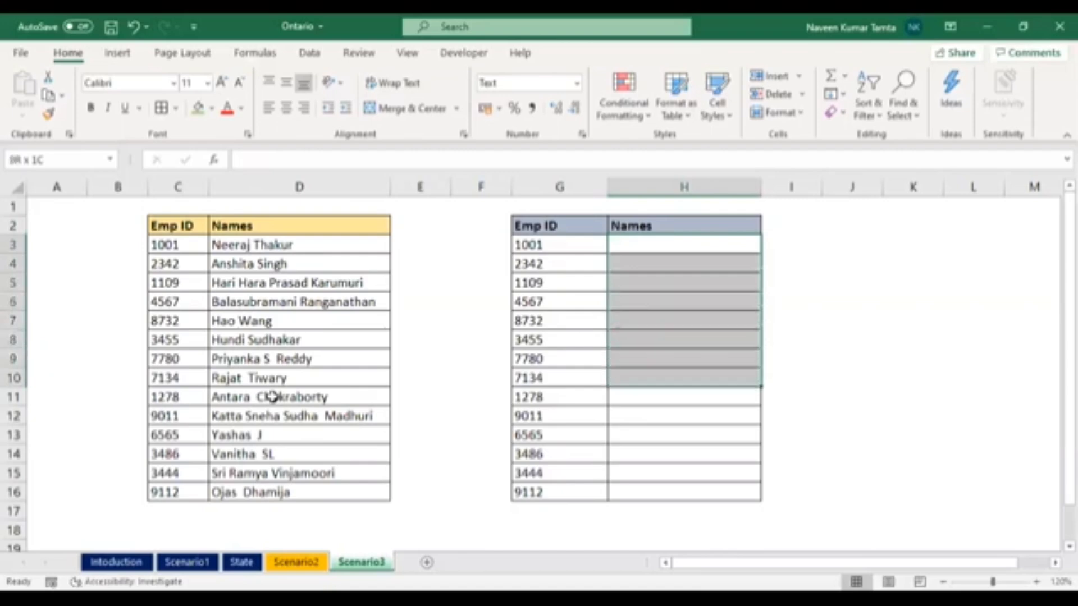
pyautogui.press('Left')
pyautogui.press('Left')
pyautogui.press('Left')
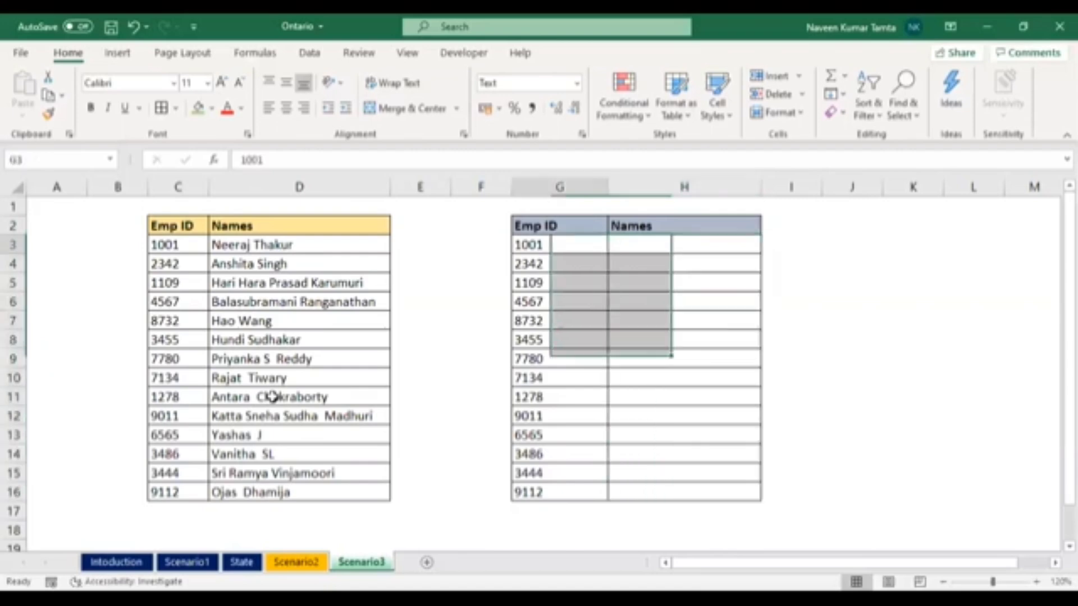
pyautogui.press('Right')
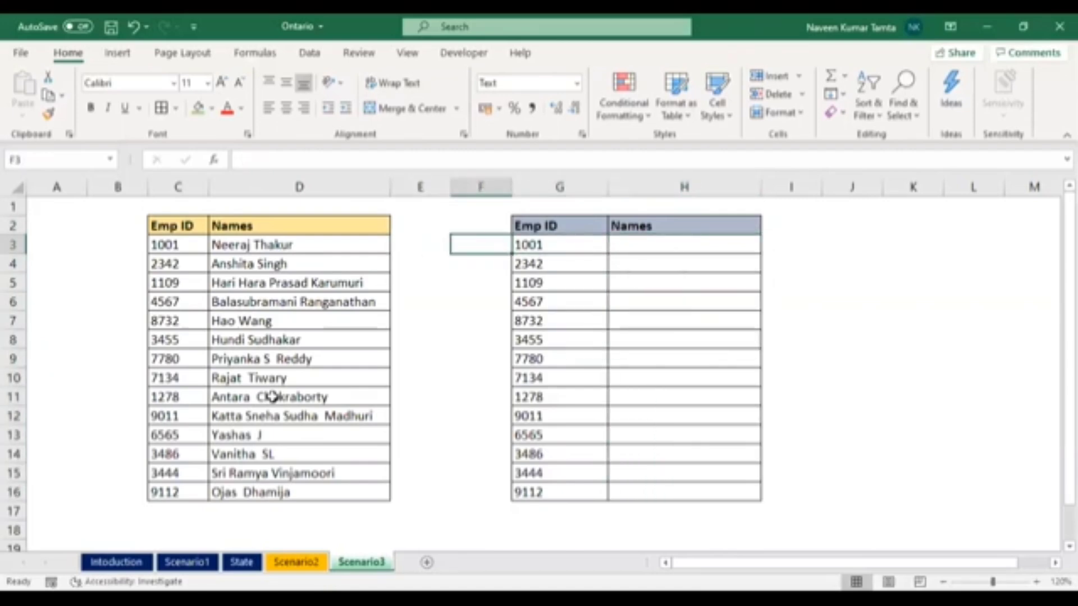
pyautogui.press('Right')
pyautogui.press('Right')
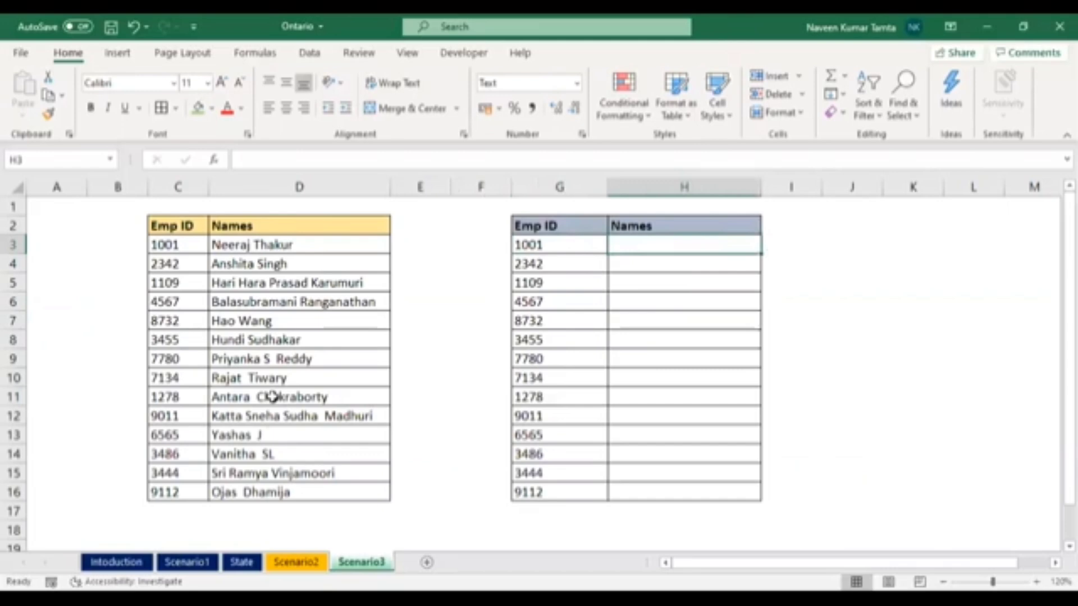
pyautogui.write('=')
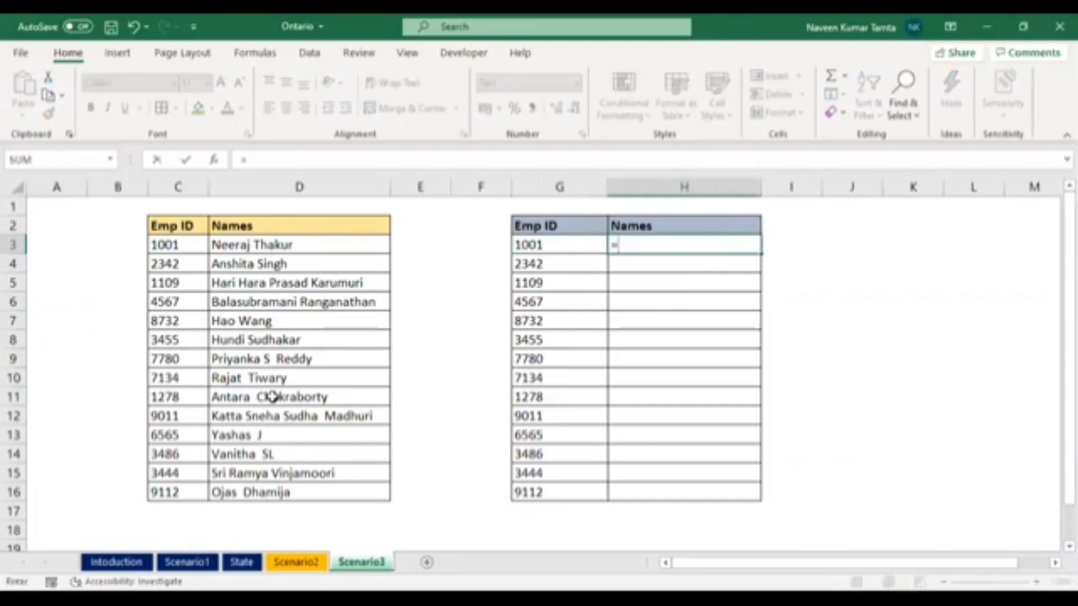
pyautogui.write('vloo')
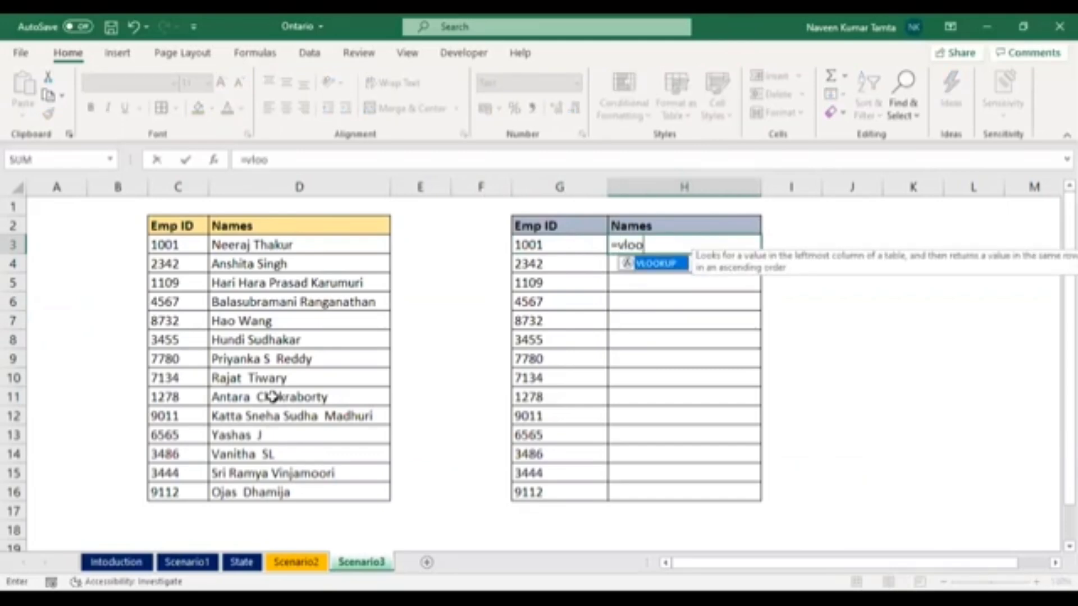
pyautogui.hotkey('ctrl', 'Return')
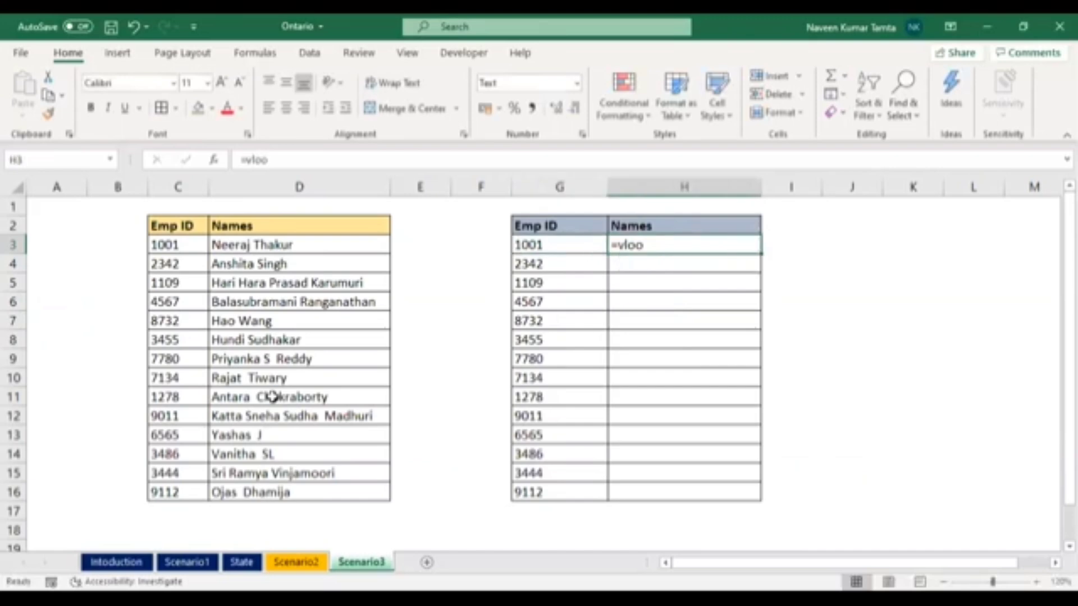
pyautogui.press('Delete')
# Examine the second table's Emp IDs from G3 down to G16
pyautogui.press('Left')
pyautogui.press('Down')
pyautogui.press('Down')
pyautogui.press('Down')
pyautogui.press('Down')
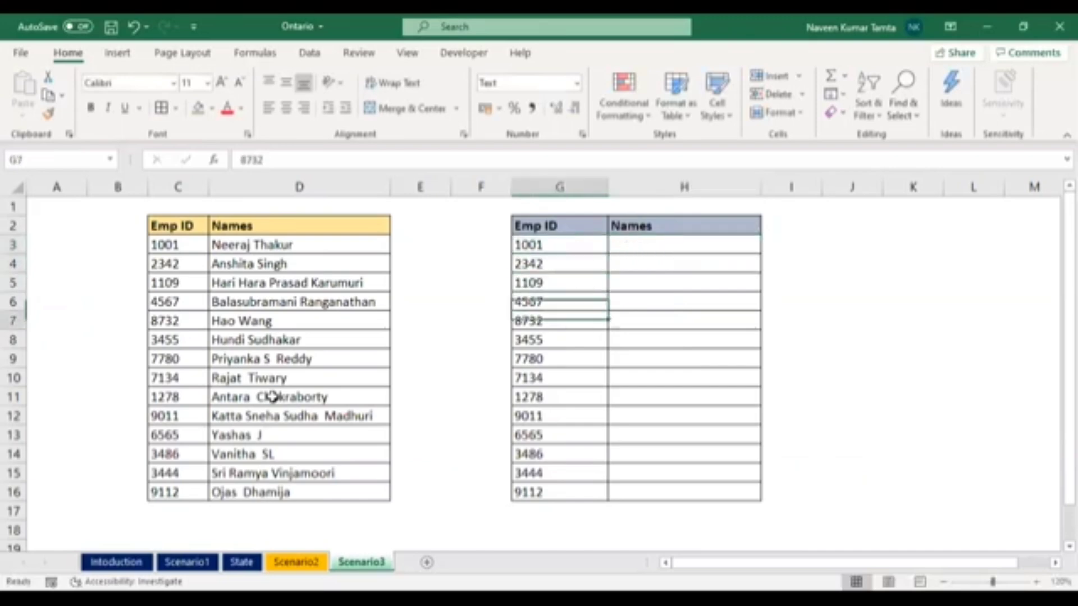
pyautogui.press('Down')
pyautogui.press('Down')
pyautogui.press('Down')
pyautogui.press('Down')
pyautogui.press('Down')
pyautogui.press('Down')
pyautogui.press('Down')
pyautogui.press('Down')
pyautogui.press('Down')
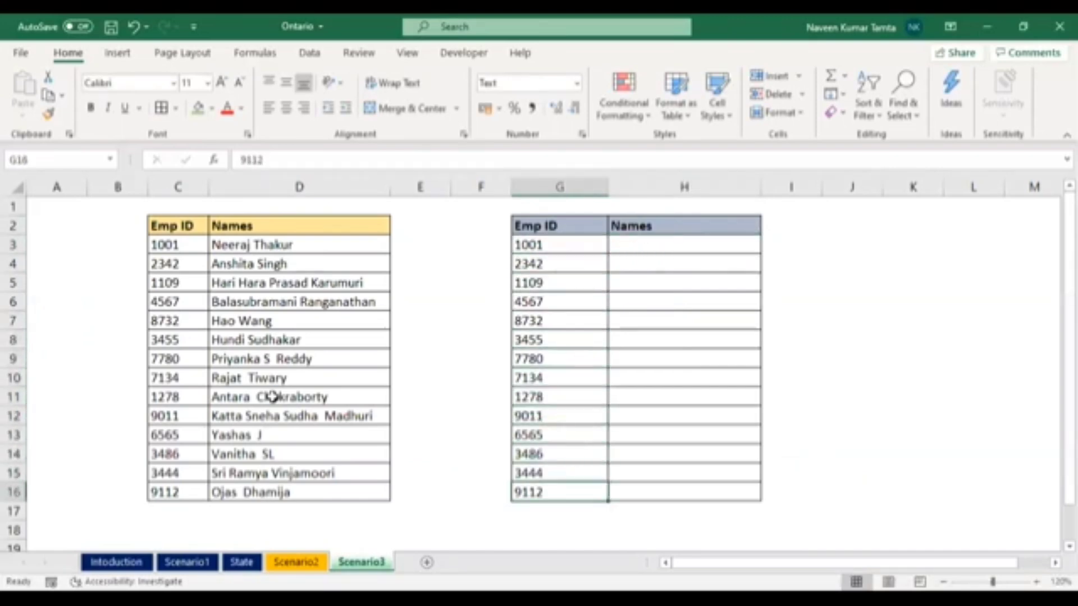
# Enter the formula =VLOOKUP($G3,$C$2:$D$16,2,0) in H3, the first Names cell of the second table
pyautogui.hotkey('ctrl', 'Up')
pyautogui.press('Down')
pyautogui.press('Right')
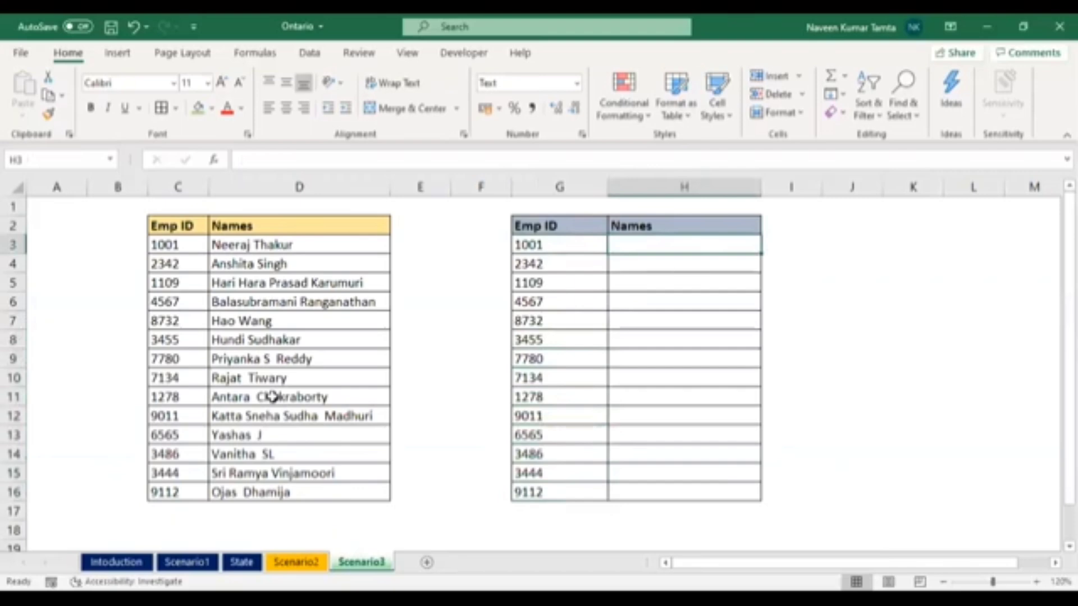
pyautogui.write('=')
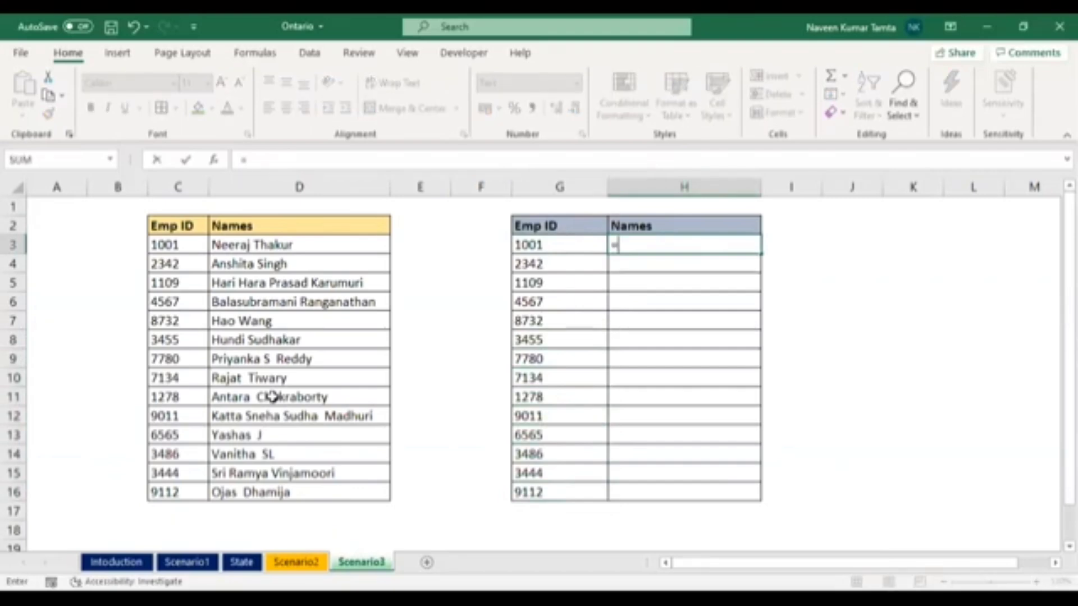
pyautogui.write('VLOOKUP(')
pyautogui.press('Left')
pyautogui.press('F4')
pyautogui.press('F4')
pyautogui.press('F4')
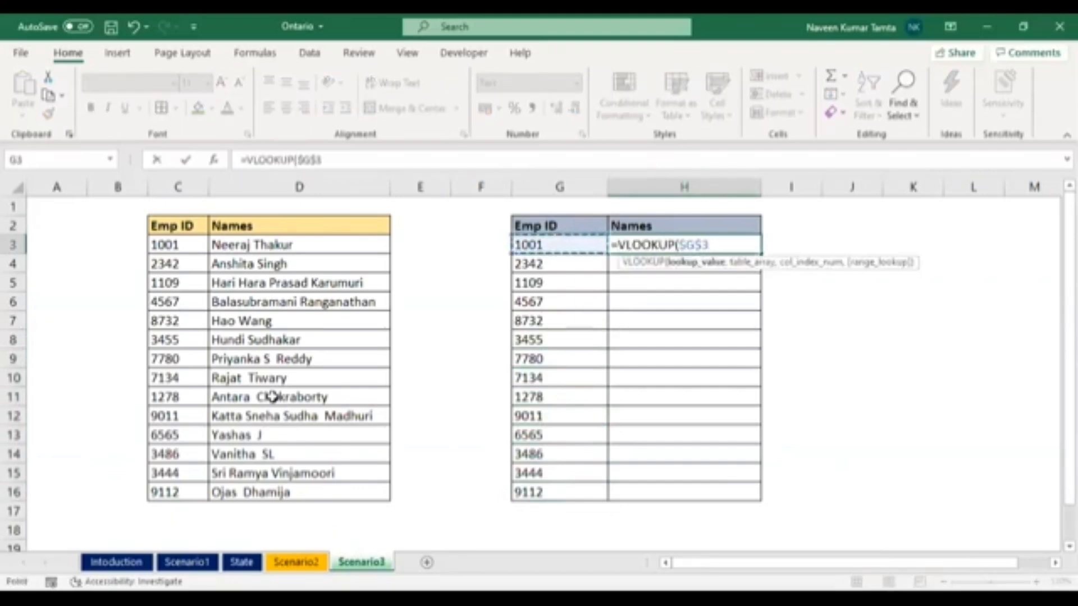
pyautogui.write(',')
pyautogui.press('Left')
pyautogui.press('Left')
pyautogui.press('Left')
pyautogui.press('Left')
pyautogui.press('Left')
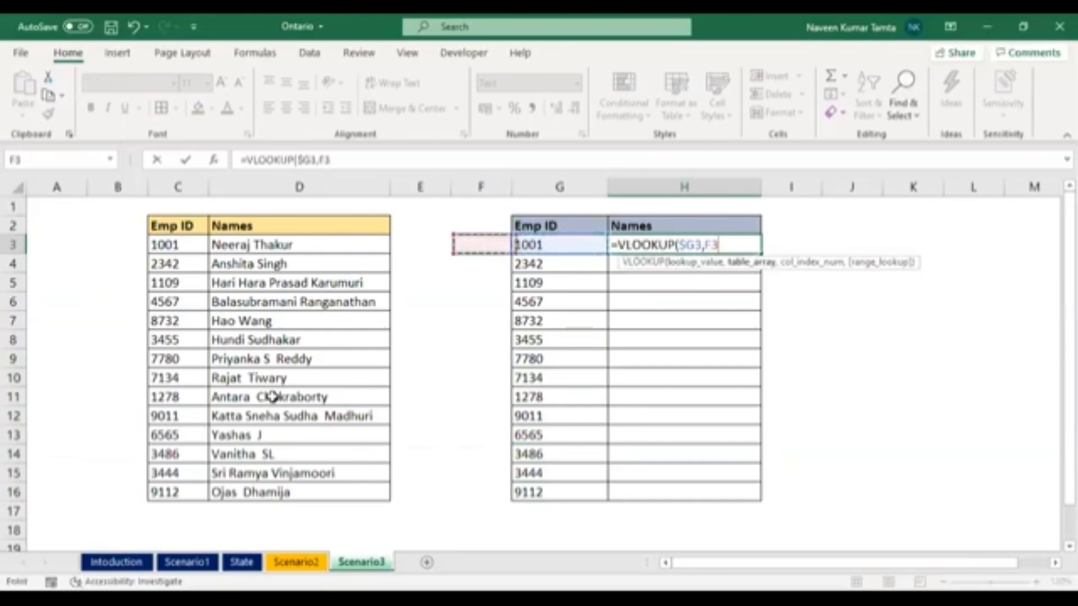
pyautogui.press('Up')
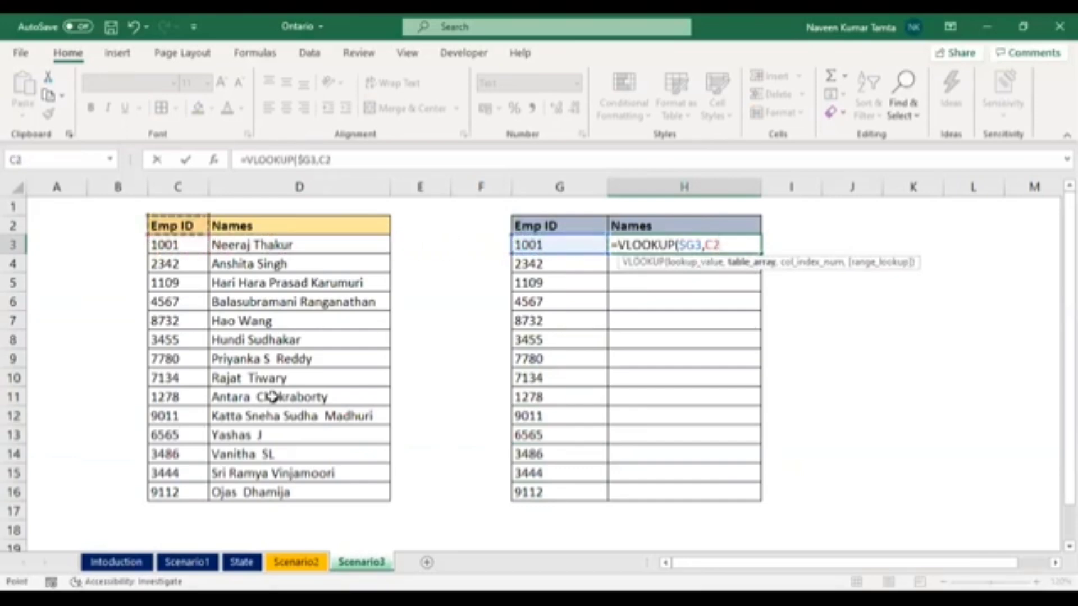
pyautogui.hotkey('ctrl', 'shift', 'Right')
pyautogui.hotkey('ctrl', 'shift', 'Down')
pyautogui.press('F4')
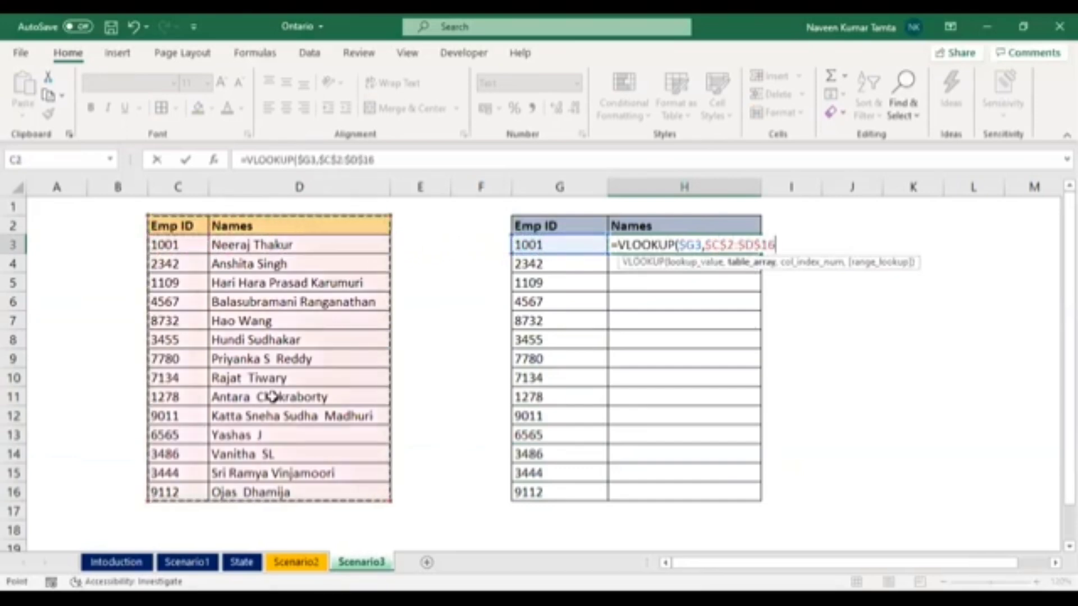
pyautogui.write(',2,0)')
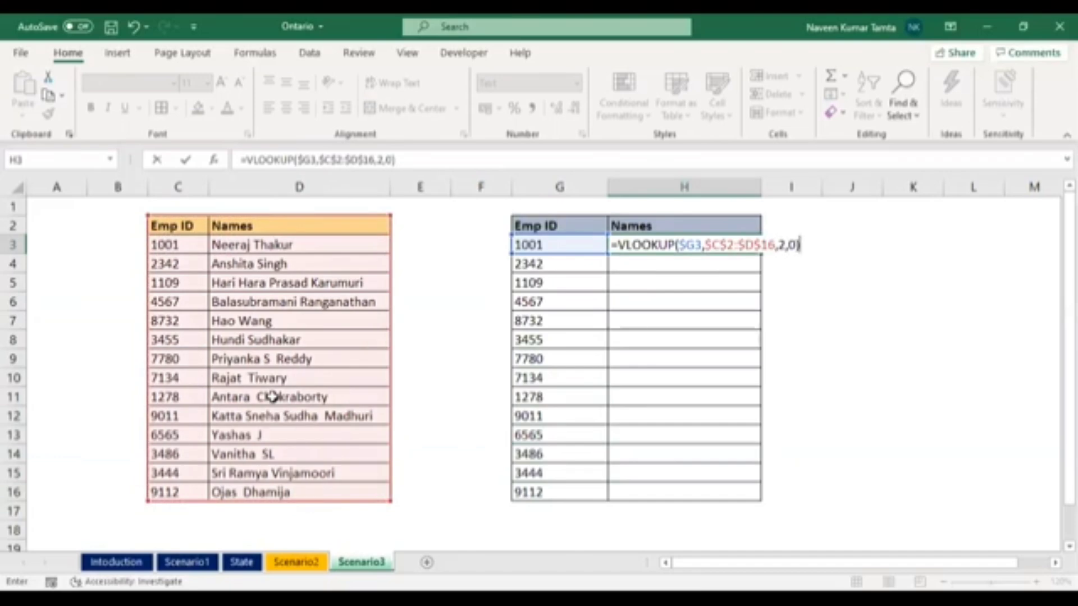
pyautogui.press('Return')
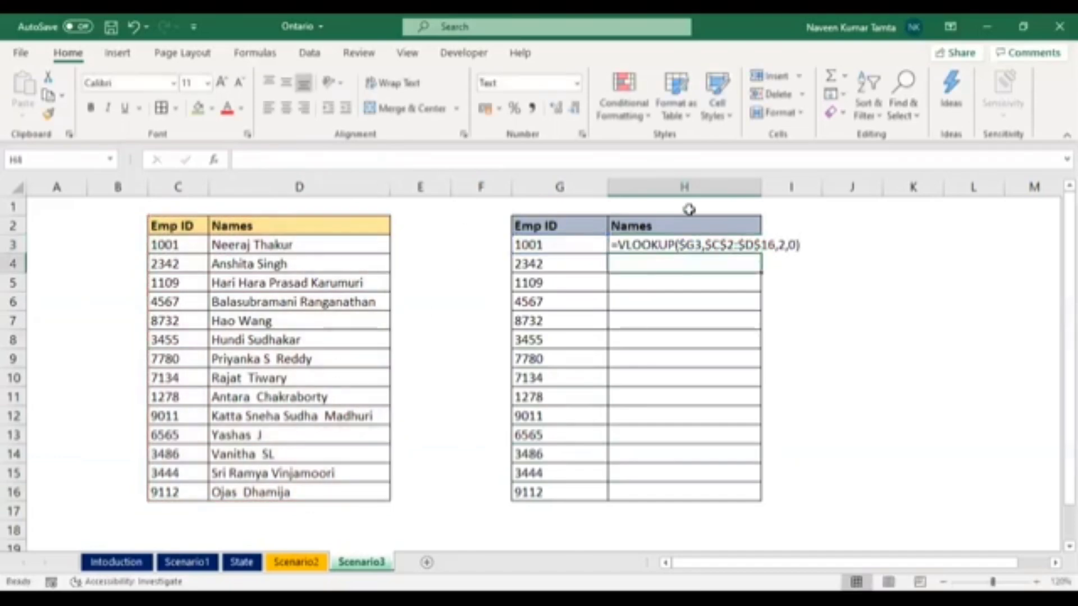
# Widen column H to fit the formula text and check the number format of the Emp IDs in column G
pyautogui.moveTo(759, 190); pyautogui.dragTo(882, 219)
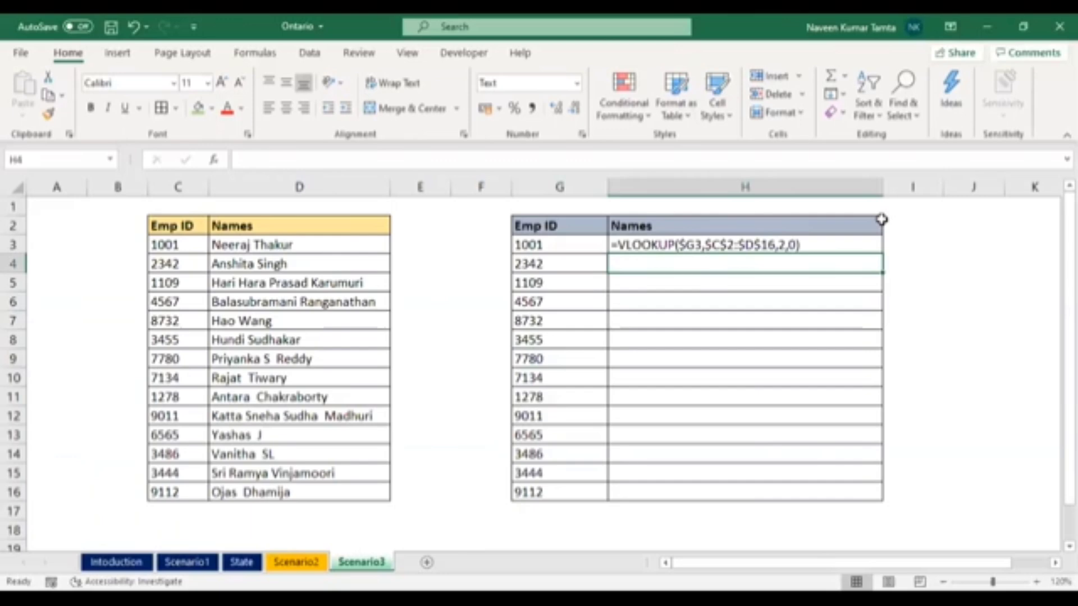
pyautogui.click(548, 244)
pyautogui.click(678, 243)
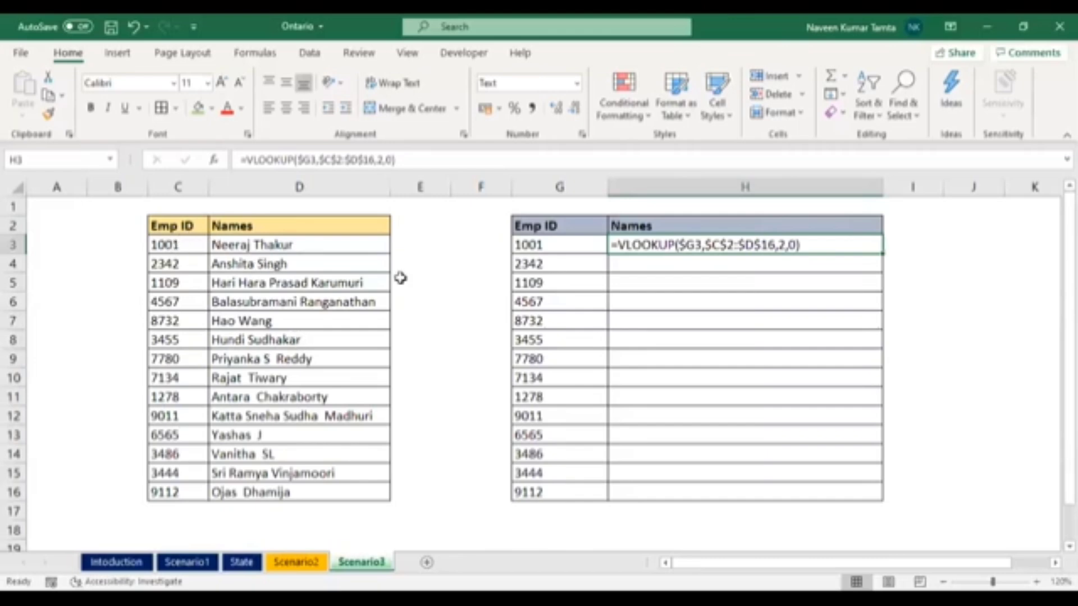
pyautogui.moveTo(536, 251); pyautogui.dragTo(544, 412)
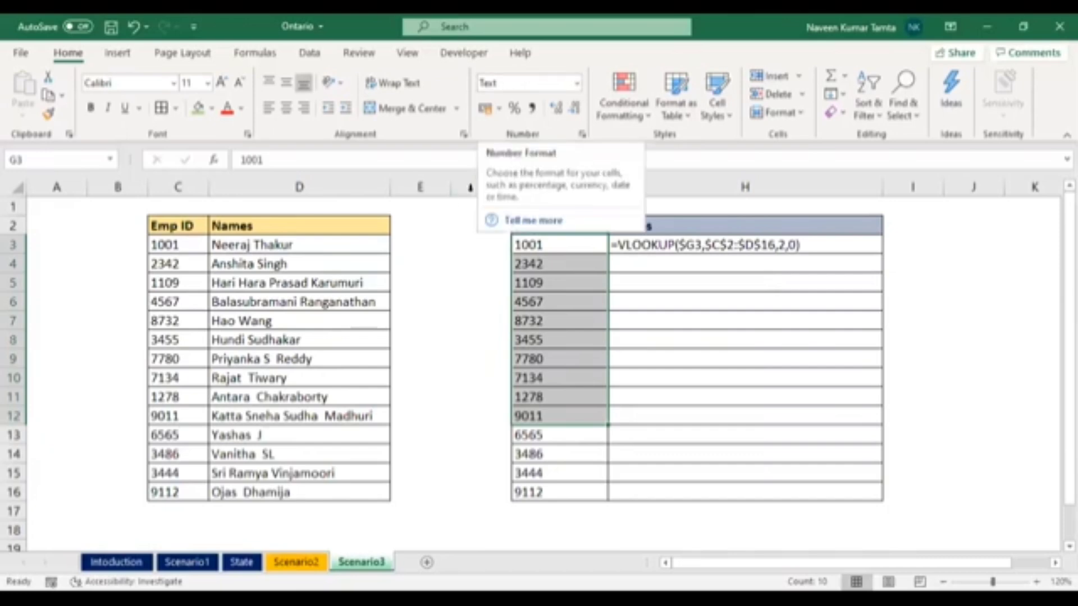
pyautogui.click(555, 242)
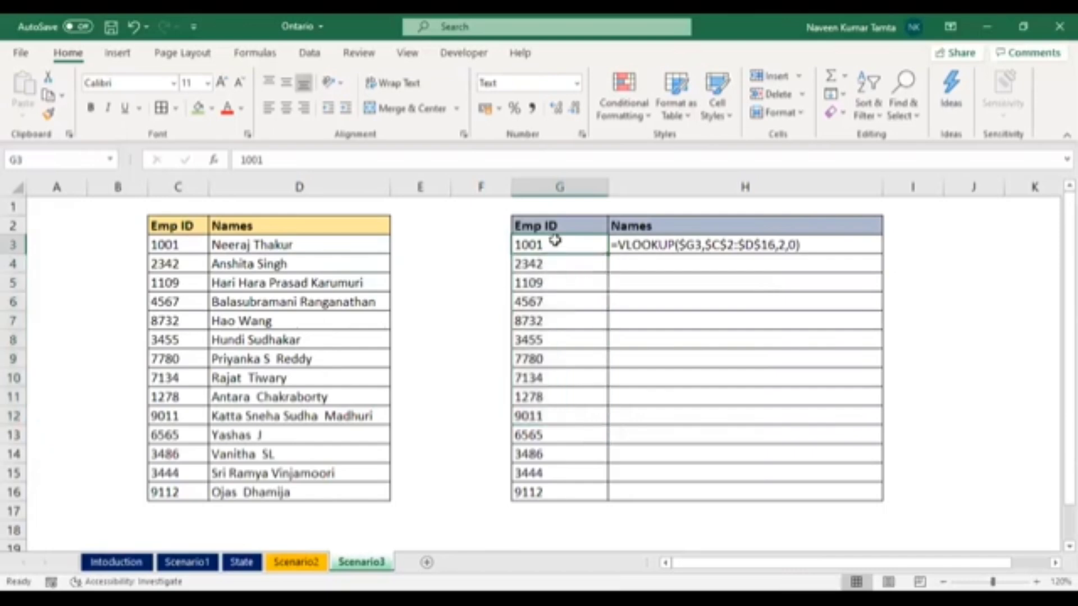
# Set the number format of H3 to General and re-enter its VLOOKUP formula so it calculates
pyautogui.click(654, 250)
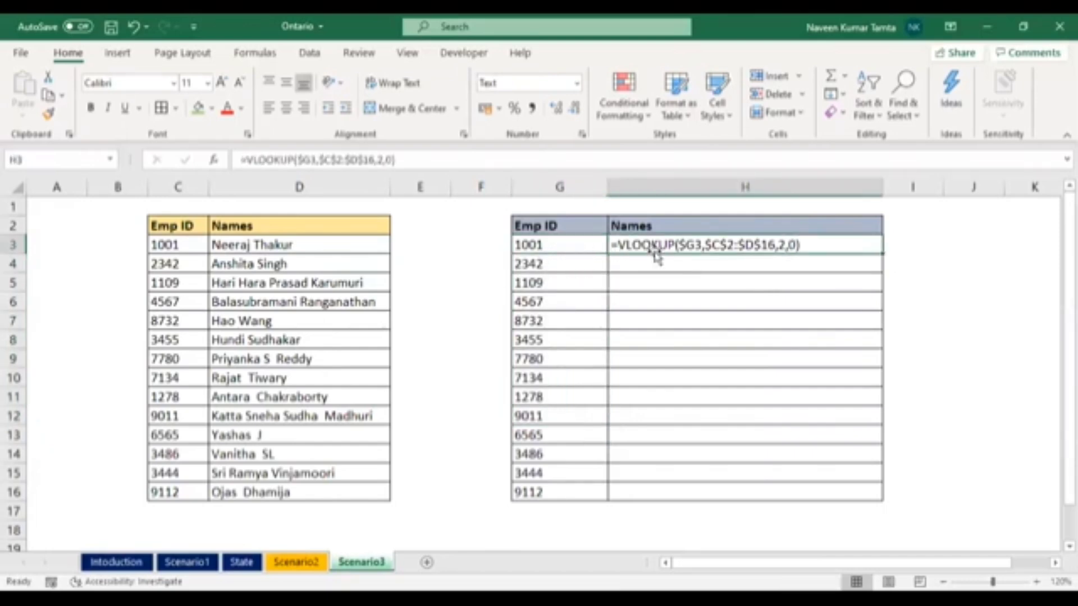
pyautogui.click(578, 84)
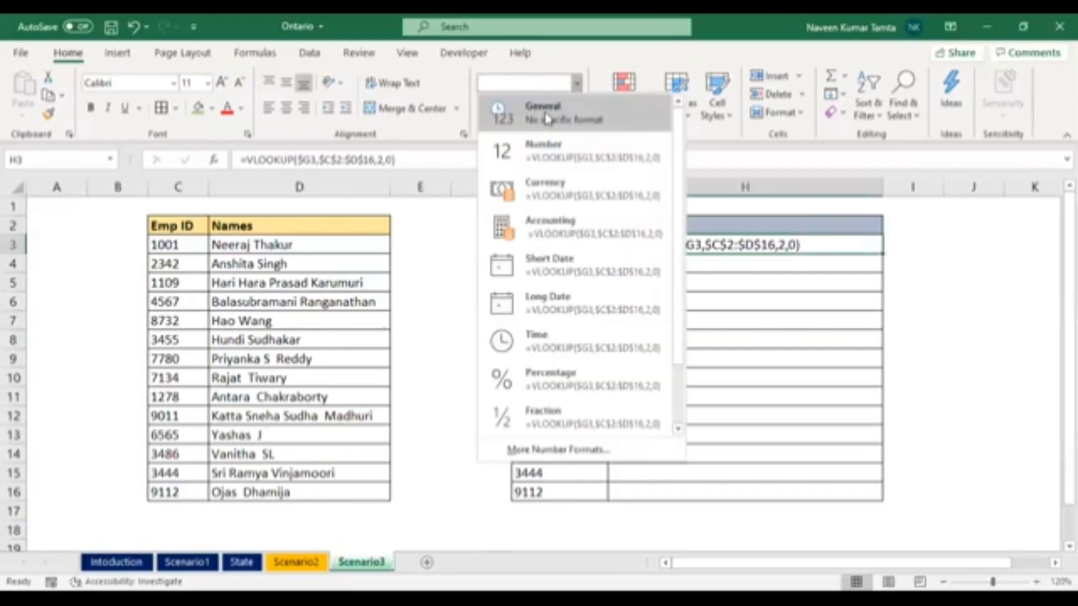
pyautogui.click(546, 114)
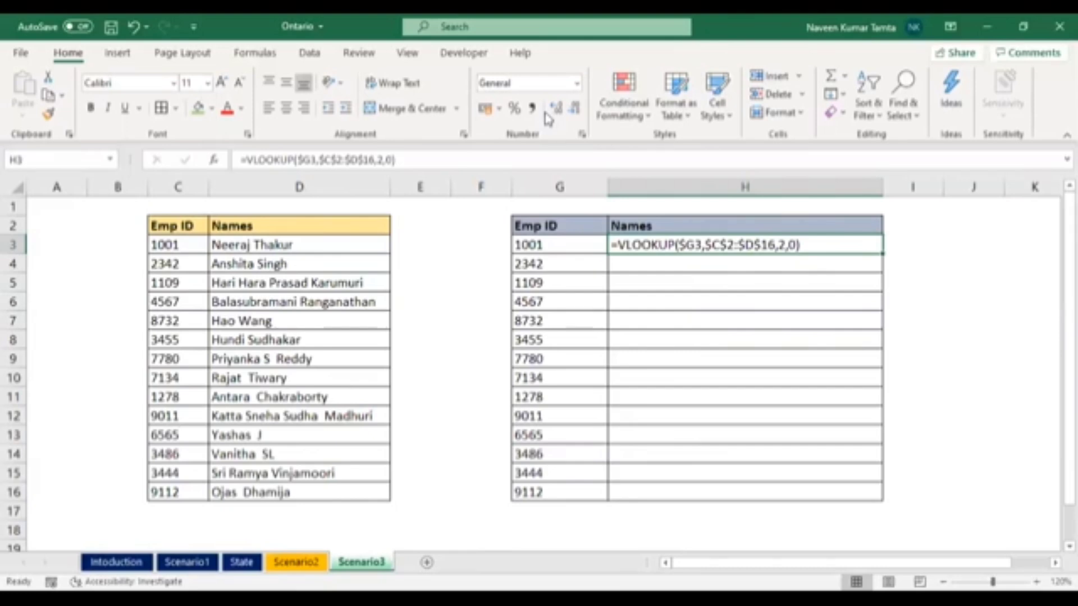
pyautogui.press('F2')
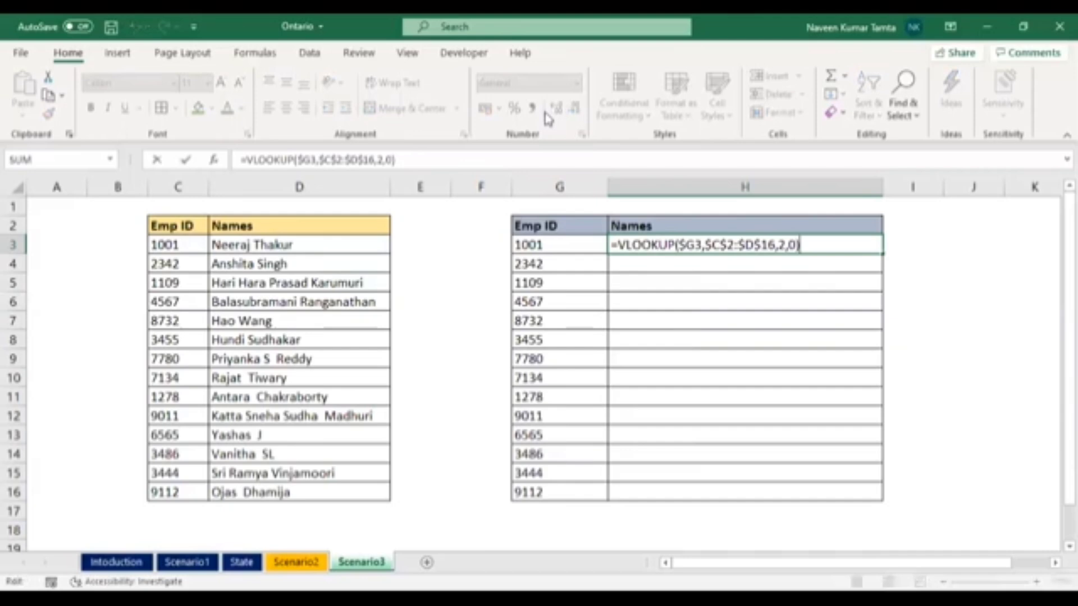
pyautogui.hotkey('ctrl', 'Return')
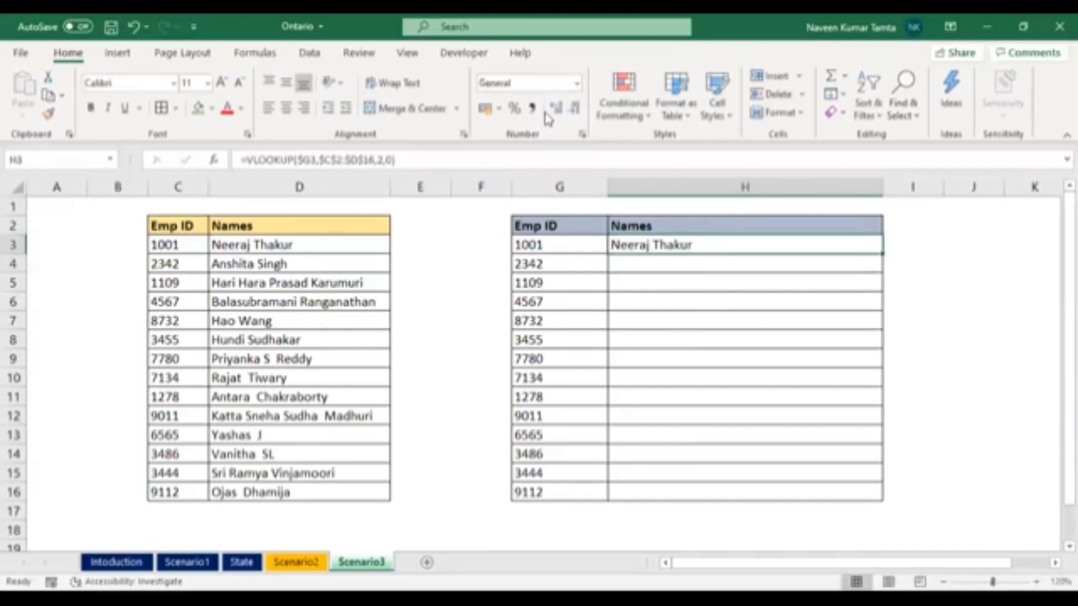
# Fill the VLOOKUP formula from H3 down through H16 to complete the second table's Names column
pyautogui.hotkey('shift', 'Down')
pyautogui.hotkey('shift', 'Down')
pyautogui.hotkey('shift', 'Down')
pyautogui.hotkey('shift', 'Down')
pyautogui.hotkey('shift', 'Down')
pyautogui.hotkey('shift', 'Down')
pyautogui.hotkey('shift', 'Down')
pyautogui.hotkey('shift', 'Down')
pyautogui.hotkey('shift', 'Down')
pyautogui.hotkey('shift', 'Down')
pyautogui.hotkey('shift', 'Down')
pyautogui.hotkey('shift', 'Down')
pyautogui.hotkey('shift', 'Down')
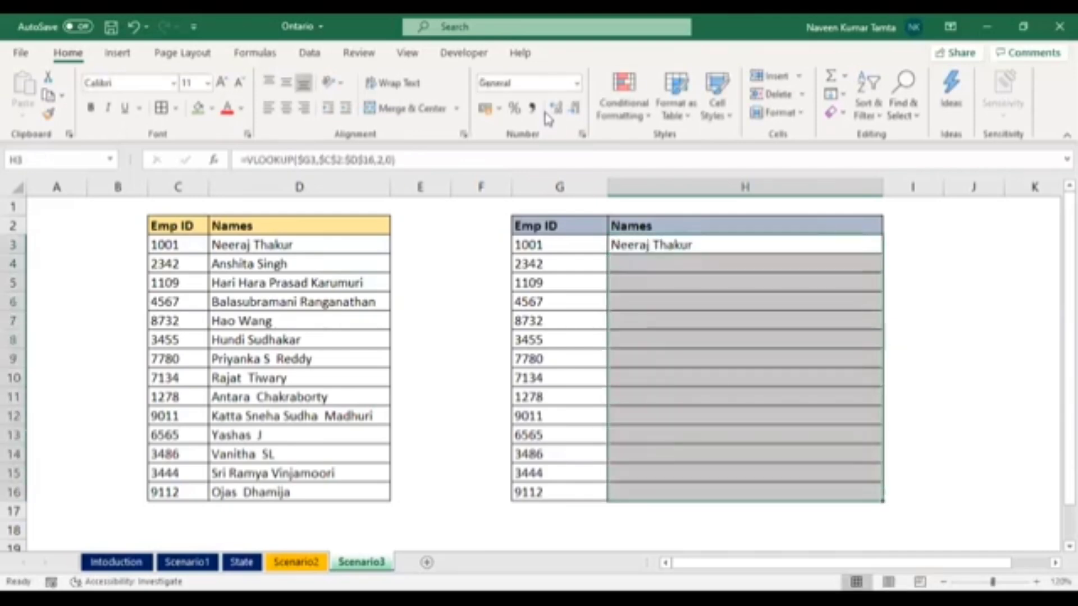
pyautogui.hotkey('ctrl', 'd')
pyautogui.press('Up')
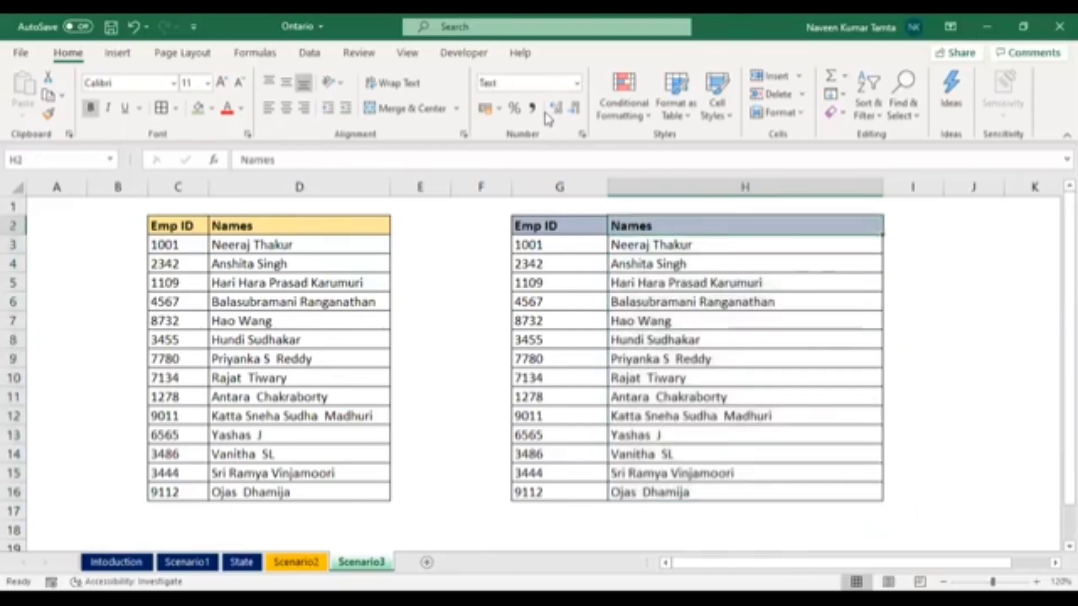
pyautogui.press('Down')
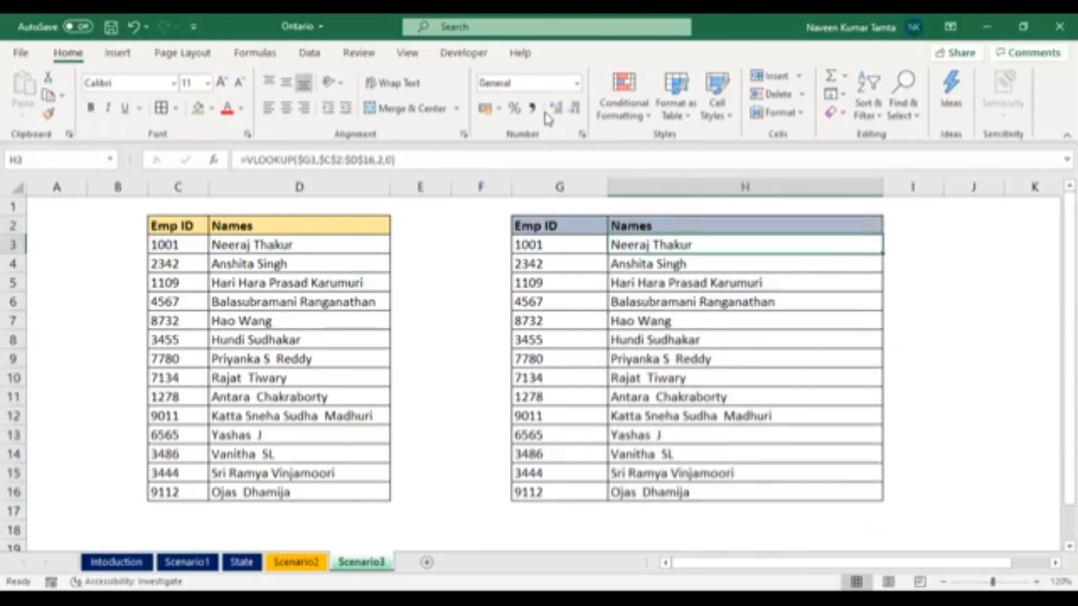